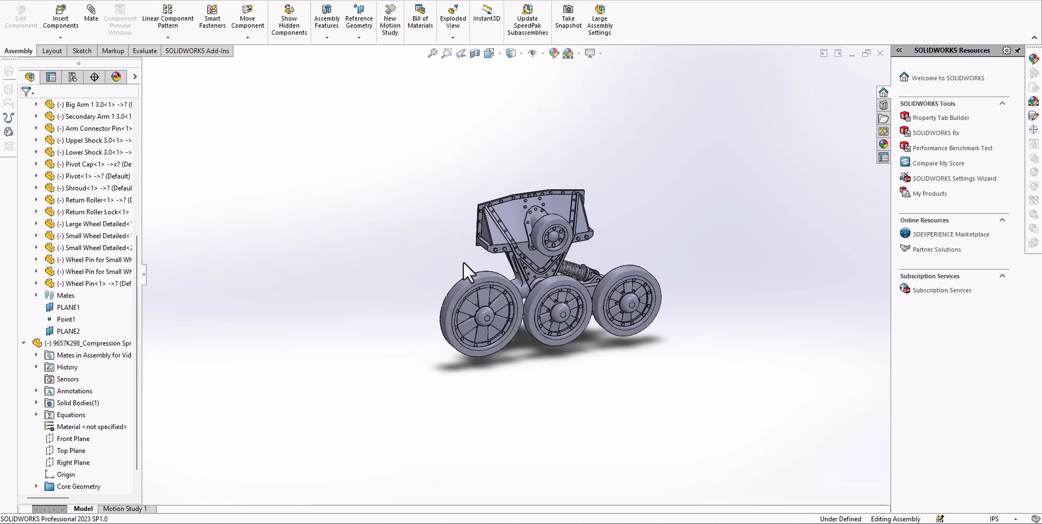
Step: Examine the three wheels, the large wheel's pin and the end of the big arm behind that wheel
{"action": "mouse_move", "coordinate": [459, 258]}
{"action": "middle_mouse_down"}
{"action": "mouse_move", "coordinate": [461, 244]}
{"action": "mouse_move", "coordinate": [461, 260]}
{"action": "middle_mouse_up"}
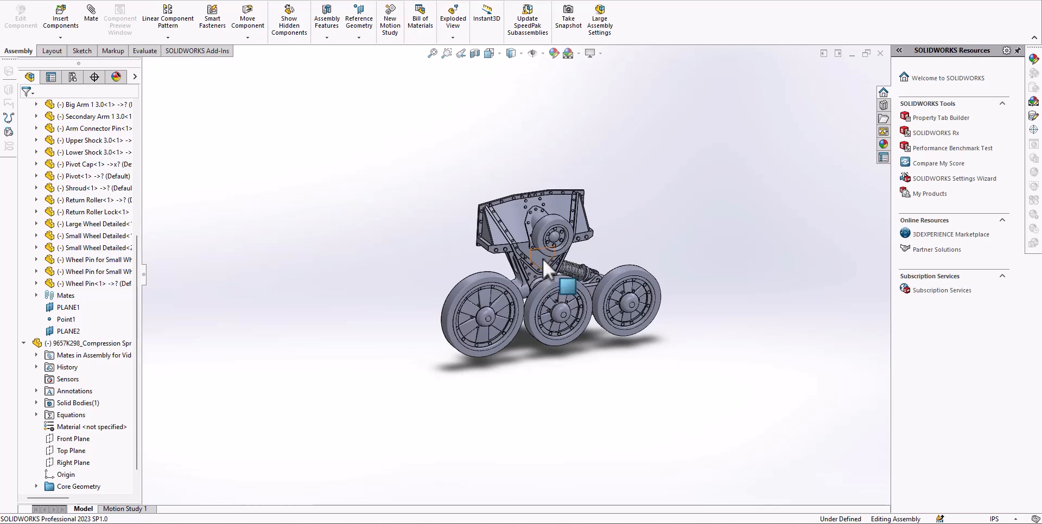
{"action": "middle_click_drag", "start_coordinate": [673, 315], "coordinate": [616, 345]}
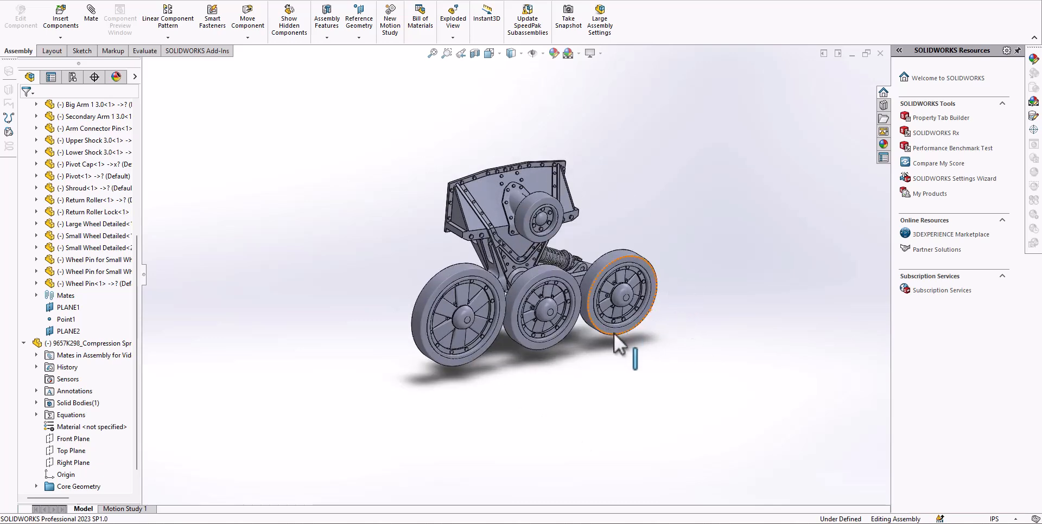
{"action": "scroll", "coordinate": [515, 302], "scroll_direction": "down", "scroll_amount": 5}
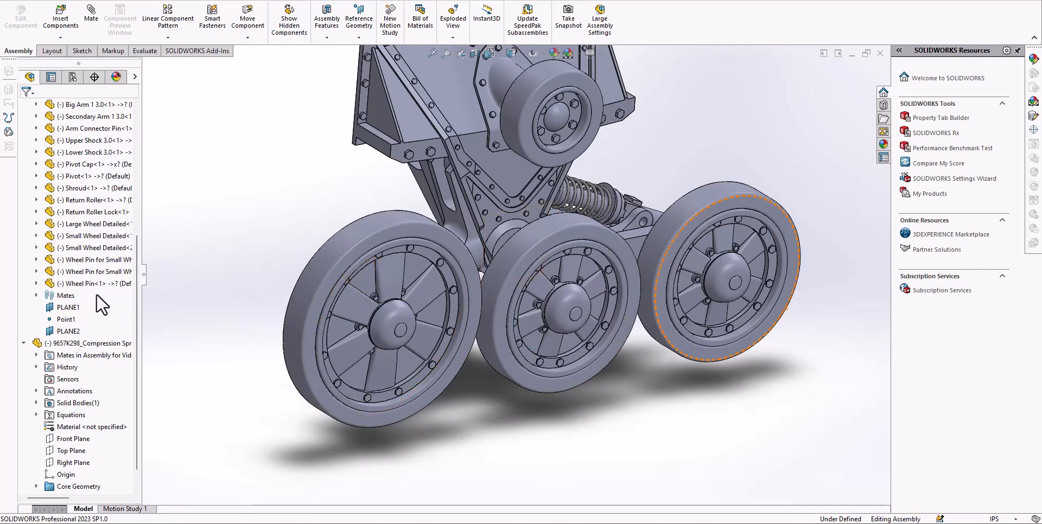
{"action": "middle_click_drag", "start_coordinate": [362, 293], "coordinate": [345, 322]}
{"action": "scroll", "coordinate": [361, 305], "scroll_direction": "up", "scroll_amount": 3}
{"action": "scroll", "coordinate": [346, 319], "scroll_direction": "down", "scroll_amount": 6}
{"action": "middle_click_drag", "start_coordinate": [405, 291], "coordinate": [418, 303]}
{"action": "left_click", "coordinate": [511, 308]}
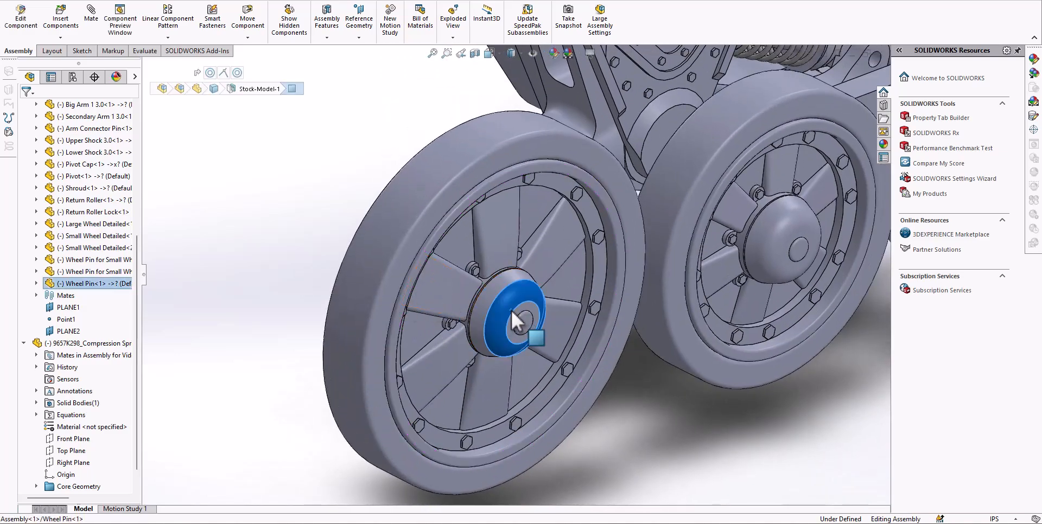
{"action": "middle_click_drag", "start_coordinate": [510, 307], "coordinate": [604, 284]}
{"action": "left_click_drag", "start_coordinate": [604, 285], "coordinate": [597, 287]}
{"action": "scroll", "coordinate": [356, 333], "scroll_direction": "down", "scroll_amount": 5}
{"action": "middle_click_drag", "start_coordinate": [491, 285], "coordinate": [510, 271]}
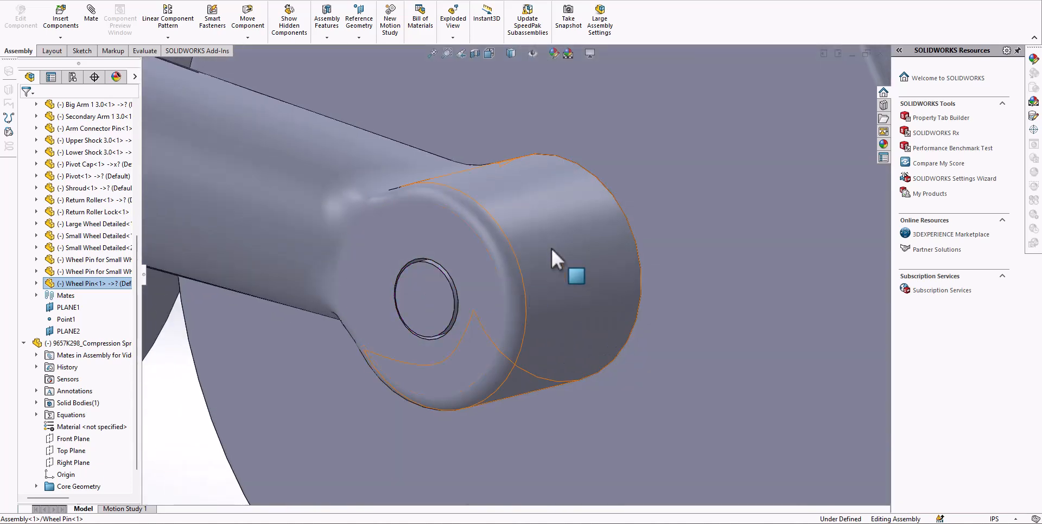
{"action": "scroll", "coordinate": [507, 256], "scroll_direction": "up", "scroll_amount": 5}
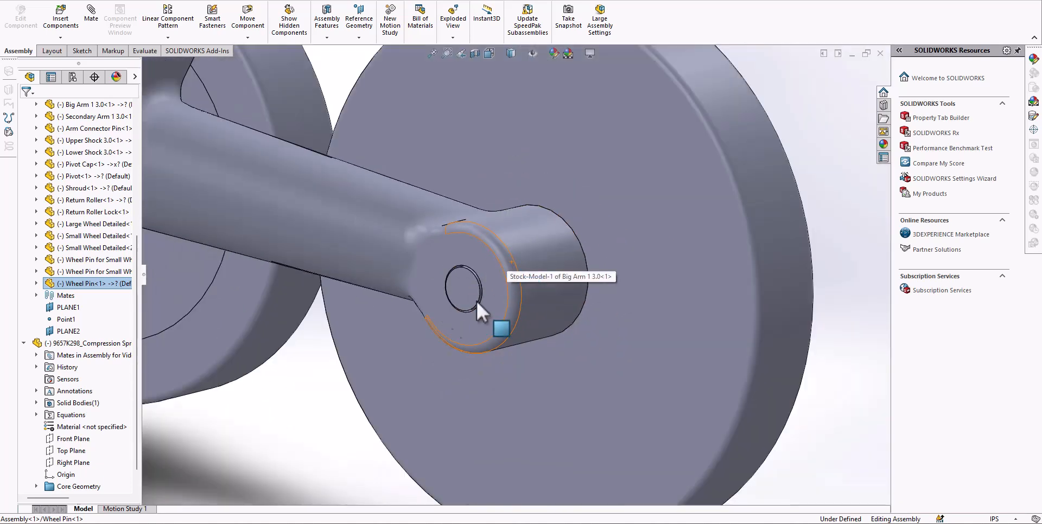
{"action": "scroll", "coordinate": [477, 278], "scroll_direction": "down", "scroll_amount": 3}
{"action": "middle_click_drag", "start_coordinate": [458, 307], "coordinate": [449, 288]}
{"action": "scroll", "coordinate": [506, 281], "scroll_direction": "up", "scroll_amount": 5}
{"action": "middle_click_drag", "start_coordinate": [546, 282], "coordinate": [591, 269]}
{"action": "key", "text": "Escape"}
Step: Create a planar section view from the Front Plane and shift the section plane to cut through a small wheel's hub
{"action": "left_click", "coordinate": [475, 53]}
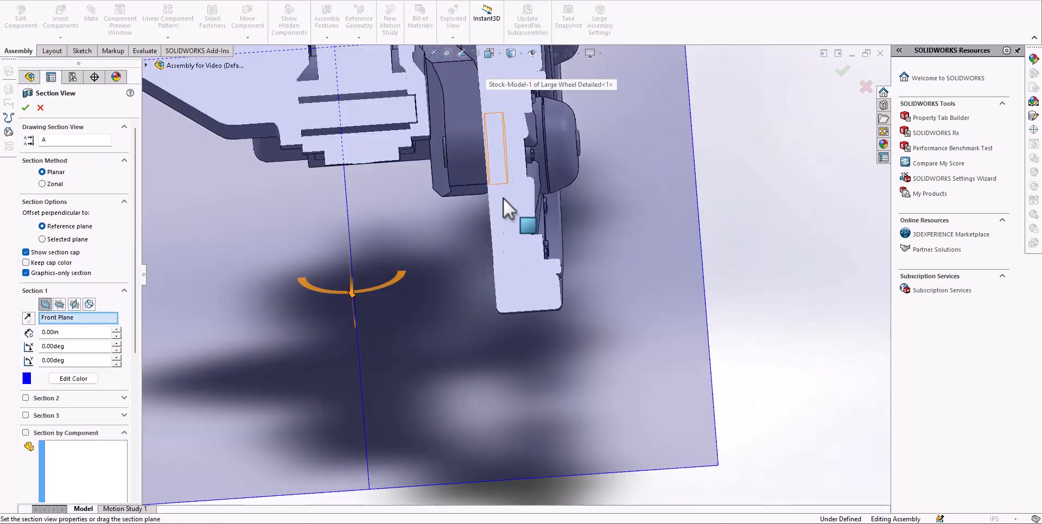
{"action": "middle_click_drag", "start_coordinate": [444, 248], "coordinate": [544, 204]}
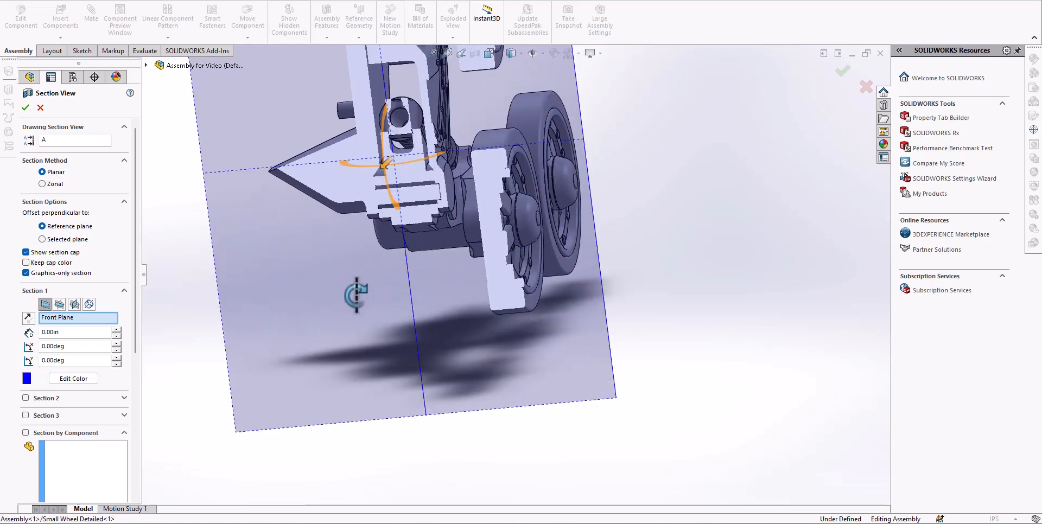
{"action": "left_click_drag", "start_coordinate": [385, 162], "coordinate": [392, 156]}
{"action": "left_click", "coordinate": [25, 108]}
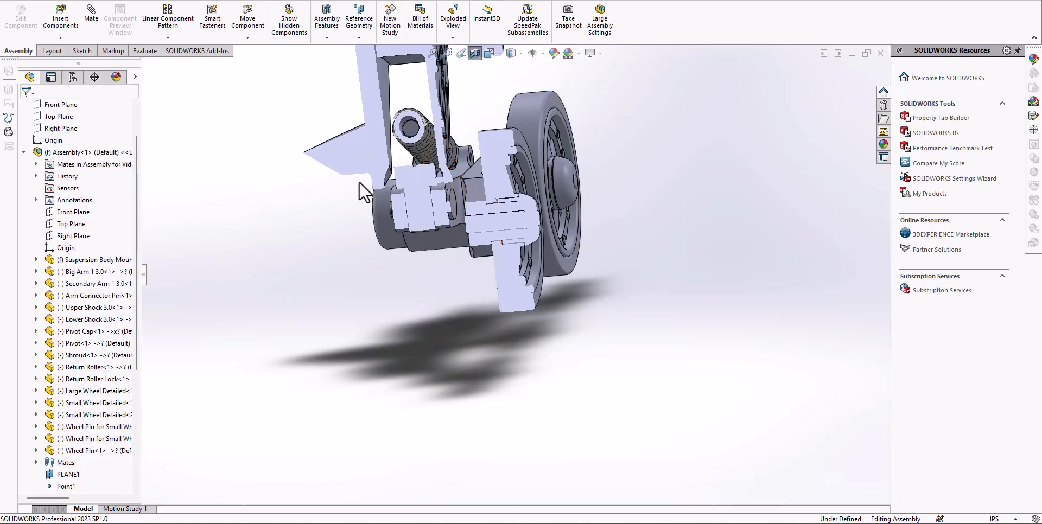
Step: Examine how the wheel pin, small wheel and pivot fit together in the sectioned hub, and turn off the section view
{"action": "scroll", "coordinate": [509, 218], "scroll_direction": "down", "scroll_amount": 5}
{"action": "middle_click_drag", "start_coordinate": [509, 218], "coordinate": [525, 191]}
{"action": "scroll", "coordinate": [445, 207], "scroll_direction": "down", "scroll_amount": 4}
{"action": "scroll", "coordinate": [456, 202], "scroll_direction": "up", "scroll_amount": 2}
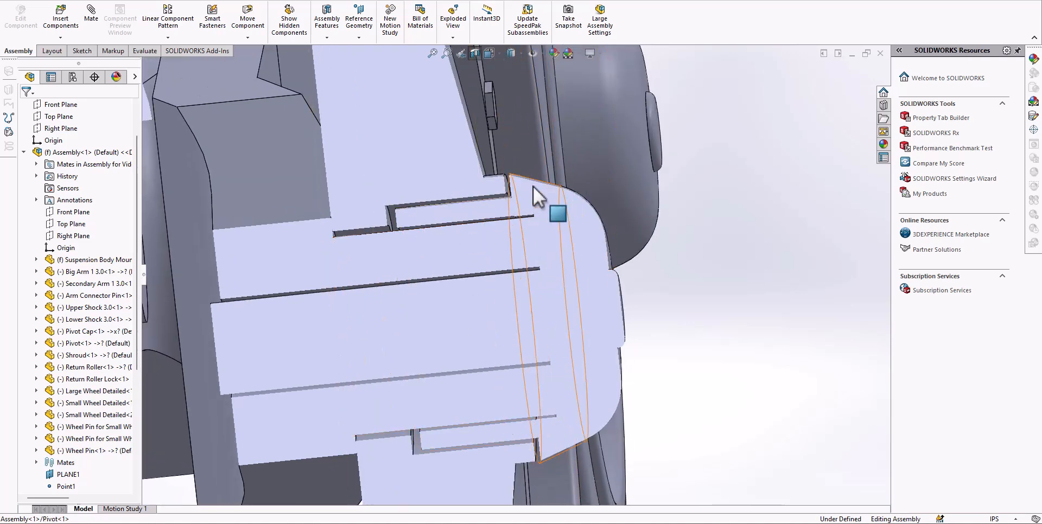
{"action": "scroll", "coordinate": [443, 213], "scroll_direction": "up", "scroll_amount": 2}
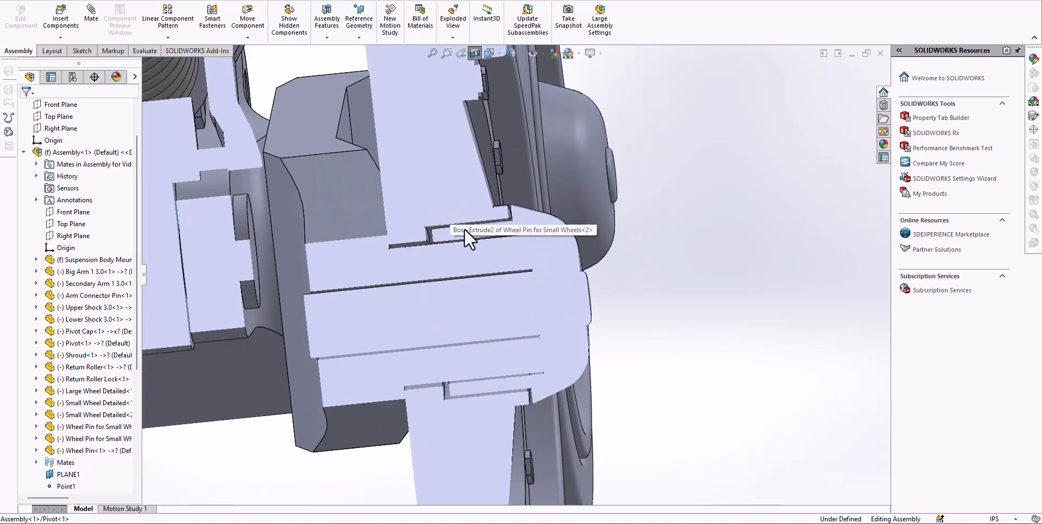
{"action": "scroll", "coordinate": [518, 240], "scroll_direction": "up", "scroll_amount": 5}
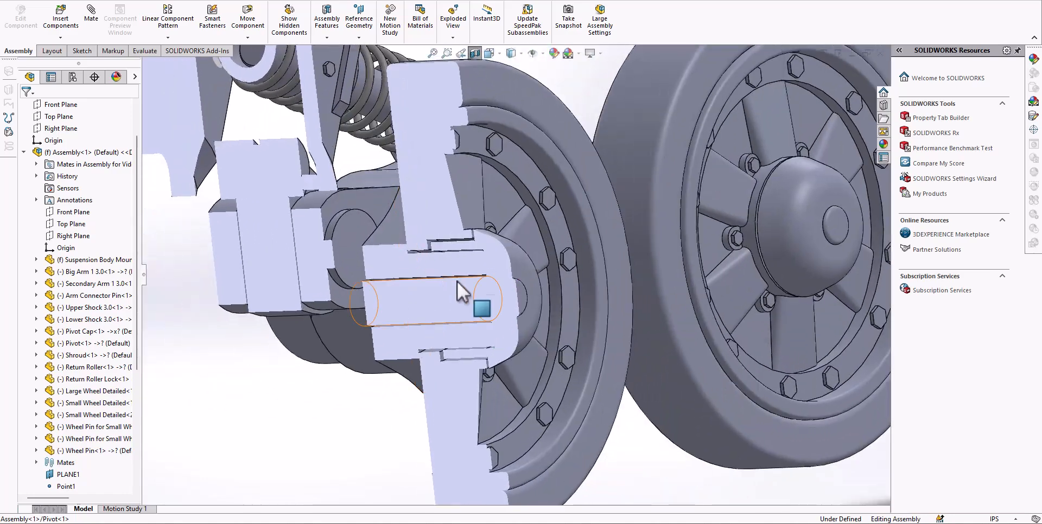
{"action": "scroll", "coordinate": [483, 265], "scroll_direction": "down", "scroll_amount": 5}
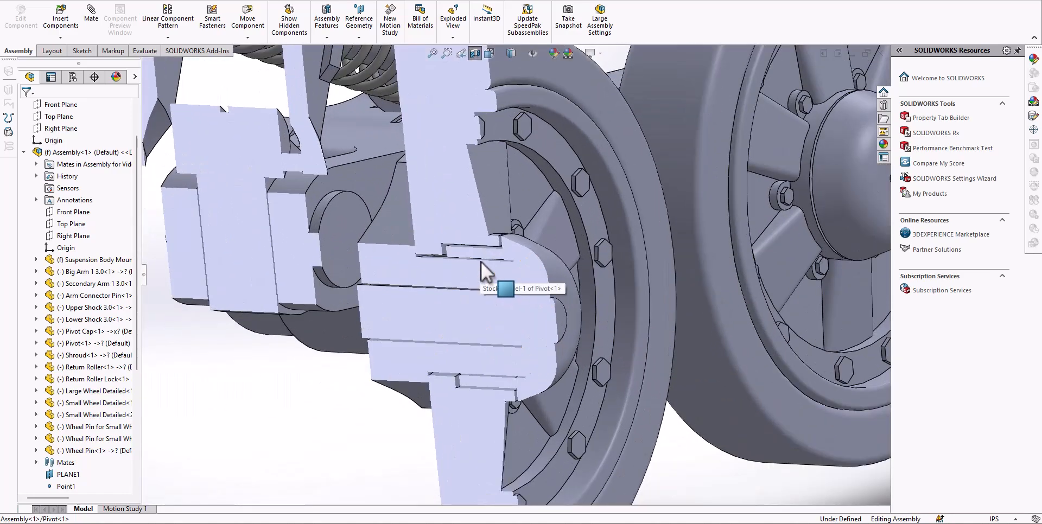
{"action": "scroll", "coordinate": [489, 284], "scroll_direction": "up", "scroll_amount": 6}
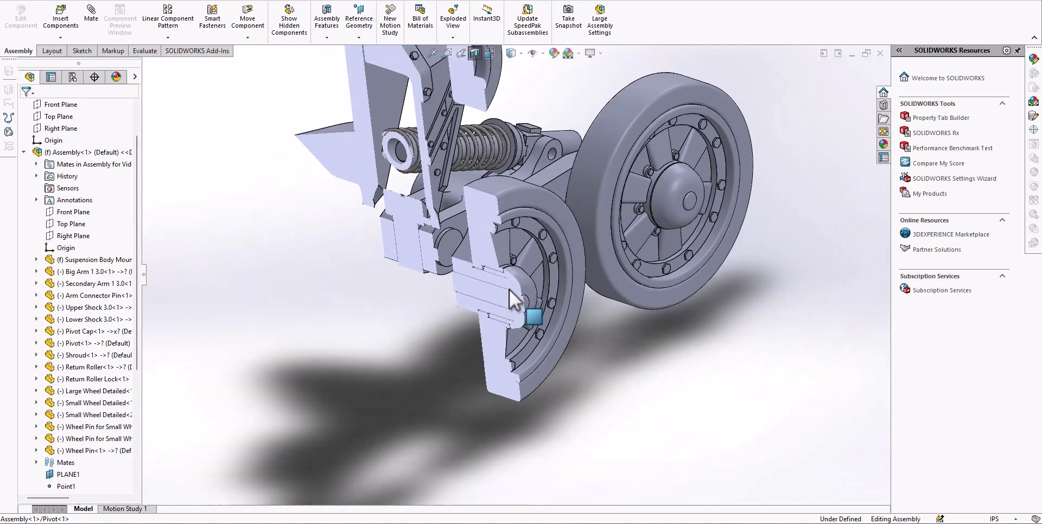
{"action": "scroll", "coordinate": [511, 281], "scroll_direction": "down", "scroll_amount": 4}
{"action": "middle_click_drag", "start_coordinate": [510, 283], "coordinate": [486, 230]}
{"action": "scroll", "coordinate": [502, 270], "scroll_direction": "up", "scroll_amount": 1}
{"action": "scroll", "coordinate": [494, 266], "scroll_direction": "up", "scroll_amount": 2}
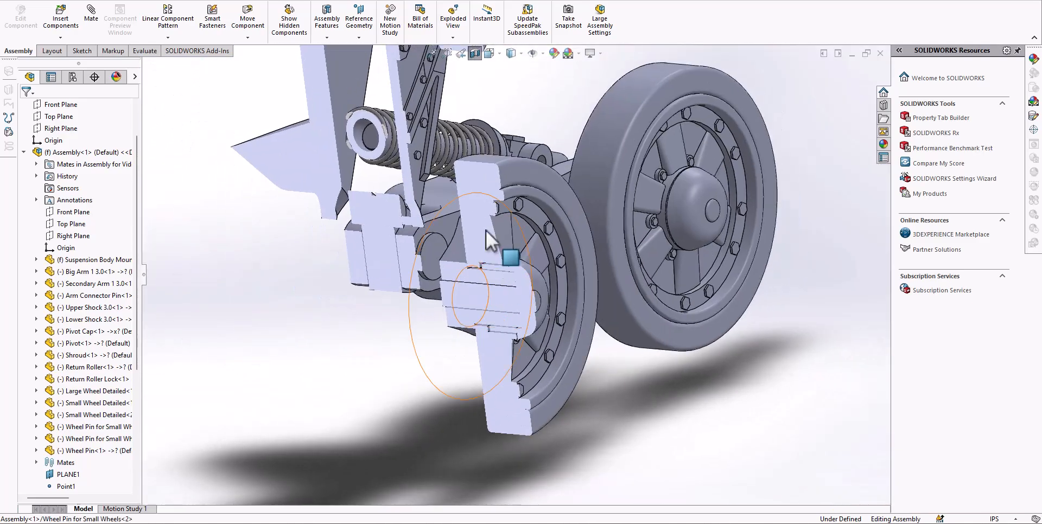
{"action": "left_click", "coordinate": [475, 53]}
Step: Hide the large wheel and both small wheels
{"action": "right_click", "coordinate": [369, 233]}
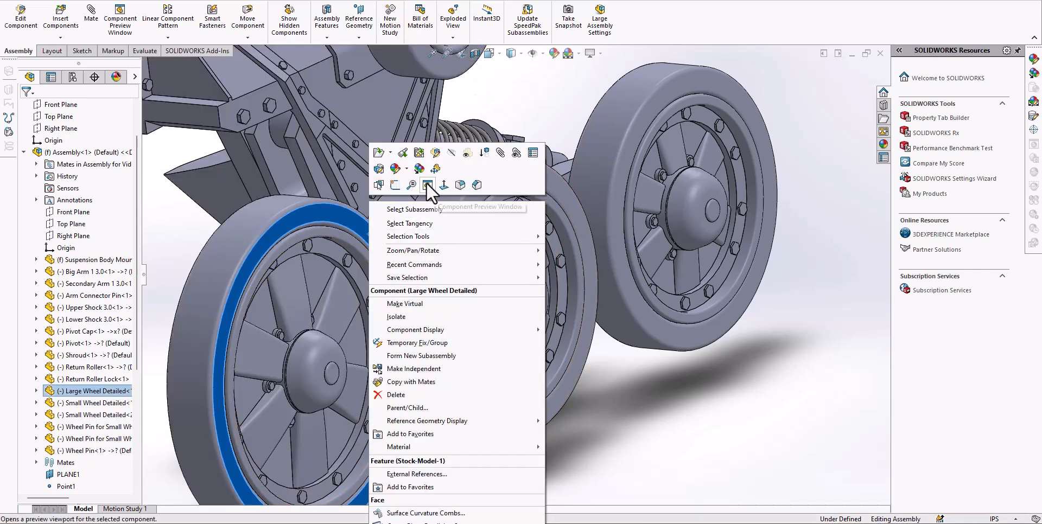
{"action": "left_click", "coordinate": [451, 154]}
{"action": "right_click", "coordinate": [481, 193]}
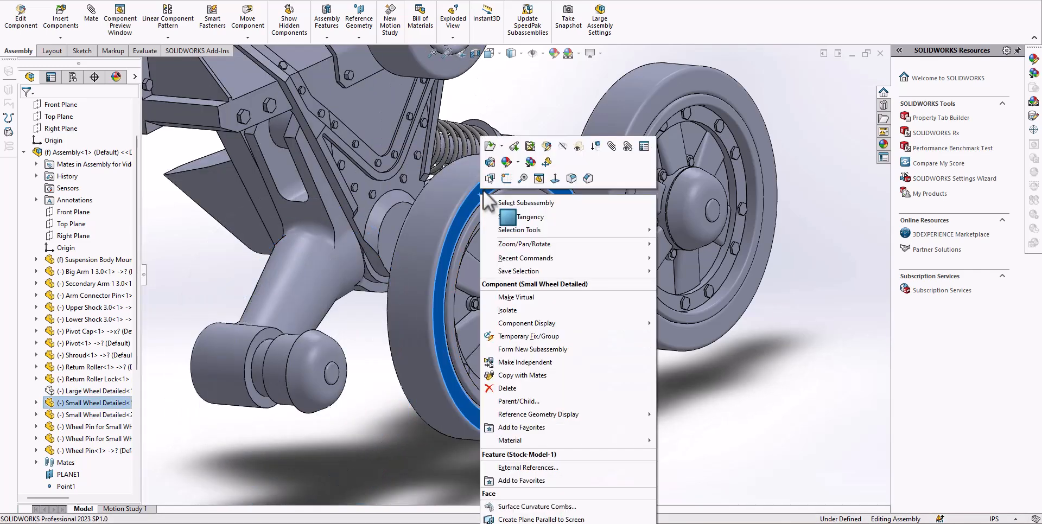
{"action": "left_click", "coordinate": [563, 146]}
{"action": "right_click", "coordinate": [607, 141]}
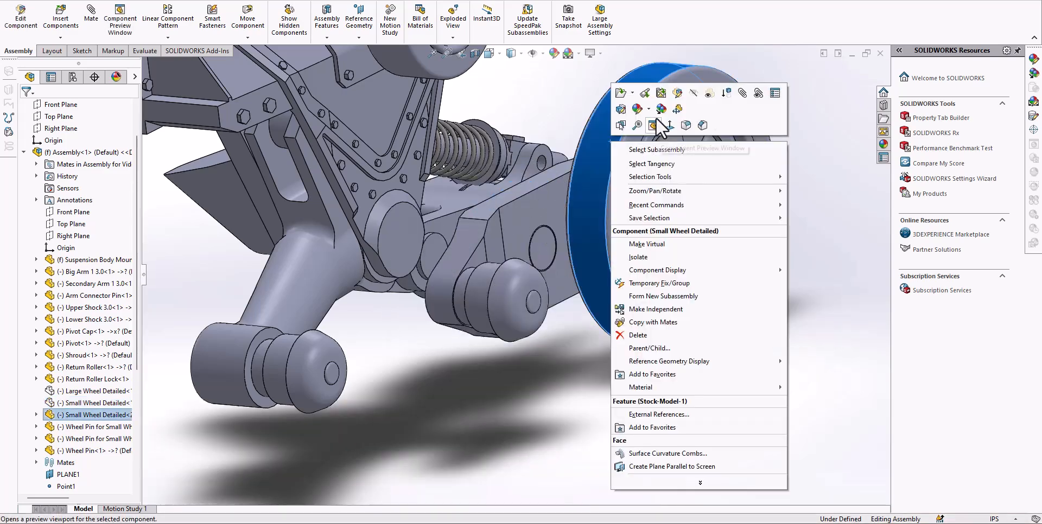
{"action": "left_click", "coordinate": [694, 89]}
Step: Hide the shroud and the return roller to expose the suspension linkage
{"action": "middle_click_drag", "start_coordinate": [638, 363], "coordinate": [565, 320]}
{"action": "scroll", "coordinate": [565, 321], "scroll_direction": "up", "scroll_amount": 5}
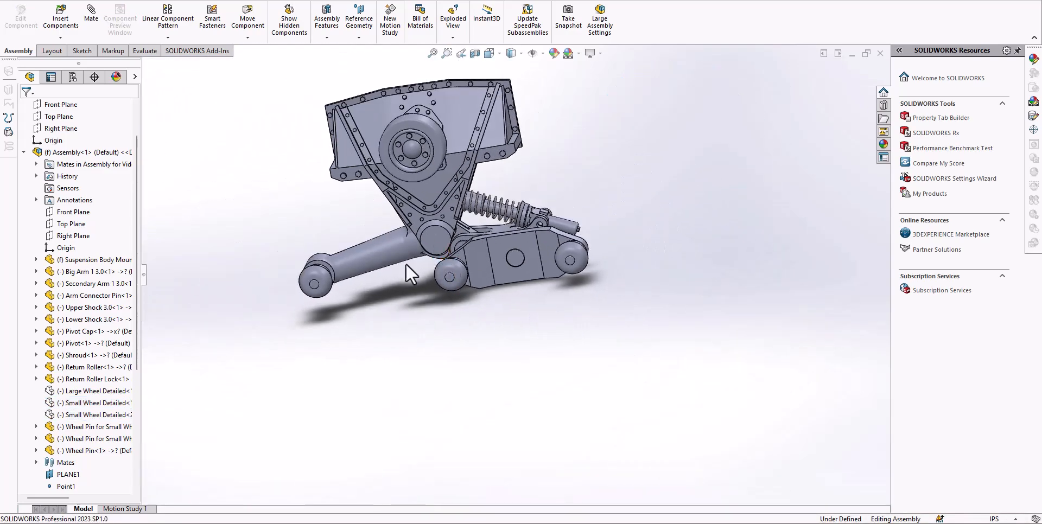
{"action": "scroll", "coordinate": [428, 259], "scroll_direction": "down", "scroll_amount": 3}
{"action": "scroll", "coordinate": [558, 165], "scroll_direction": "up", "scroll_amount": 2}
{"action": "middle_click_drag", "start_coordinate": [558, 165], "coordinate": [573, 178]}
{"action": "scroll", "coordinate": [619, 222], "scroll_direction": "down", "scroll_amount": 1}
{"action": "scroll", "coordinate": [624, 230], "scroll_direction": "down", "scroll_amount": 1}
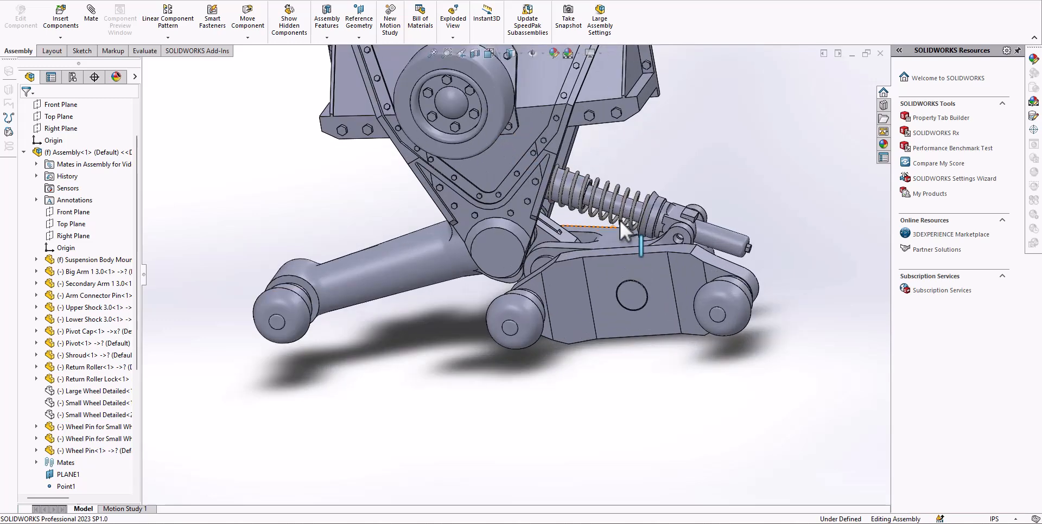
{"action": "right_click", "coordinate": [475, 195]}
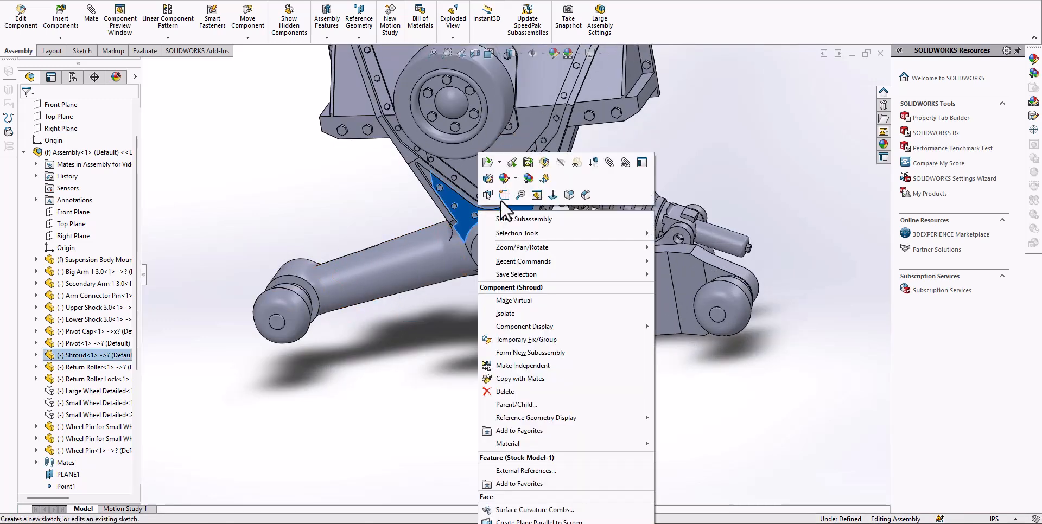
{"action": "left_click", "coordinate": [533, 100]}
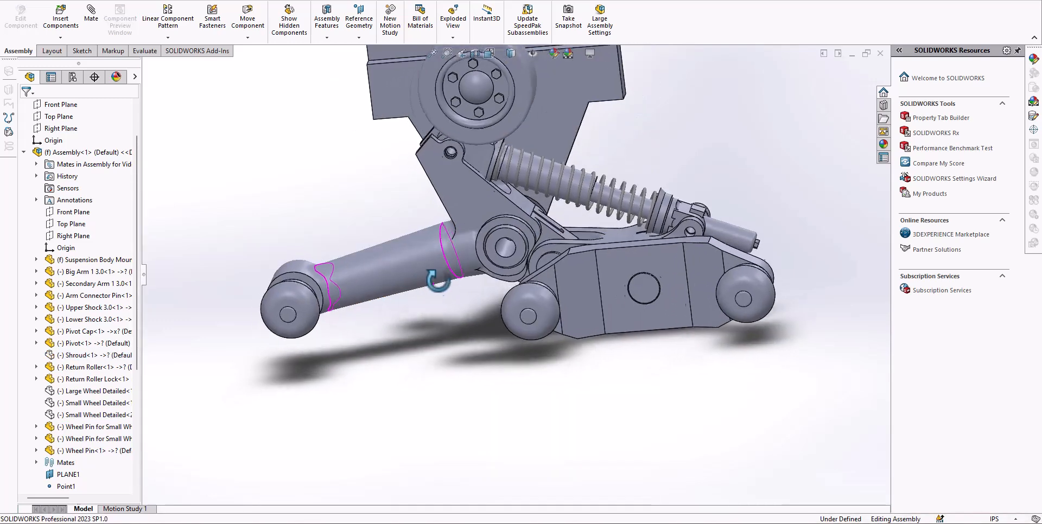
{"action": "scroll", "coordinate": [497, 99], "scroll_direction": "down", "scroll_amount": 2}
{"action": "right_click", "coordinate": [497, 99]}
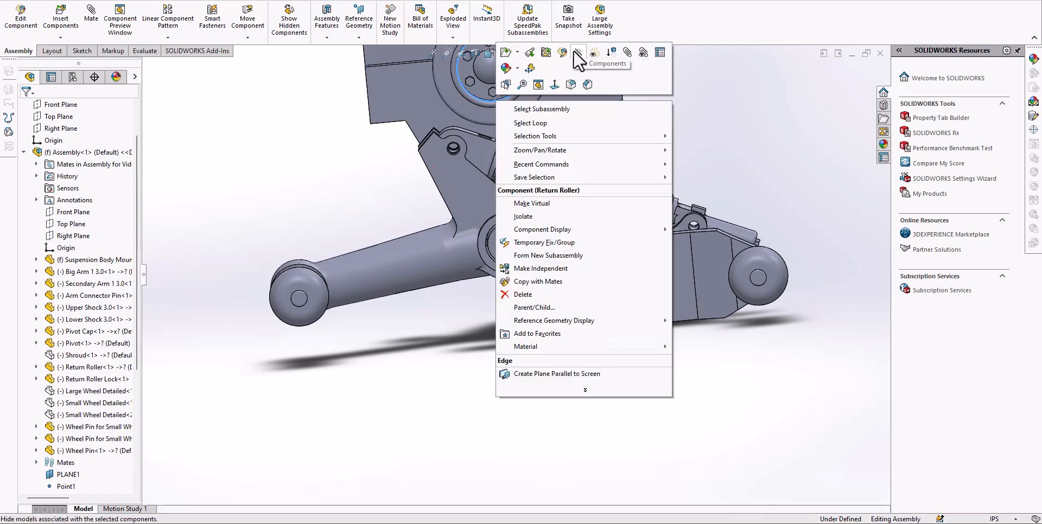
{"action": "left_click", "coordinate": [578, 55]}
Step: Examine the big arm, secondary arm, spring shock and pivot cap of the exposed suspension linkage
{"action": "middle_click_drag", "start_coordinate": [333, 157], "coordinate": [341, 172]}
{"action": "middle_click_drag", "start_coordinate": [272, 181], "coordinate": [359, 218], "text": "ctrl"}
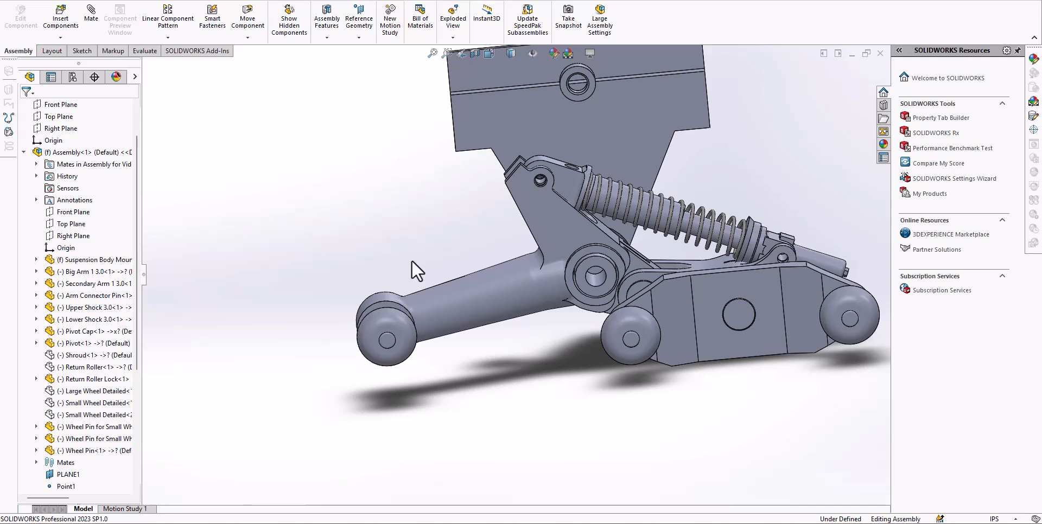
{"action": "middle_click_drag", "start_coordinate": [418, 286], "coordinate": [430, 263]}
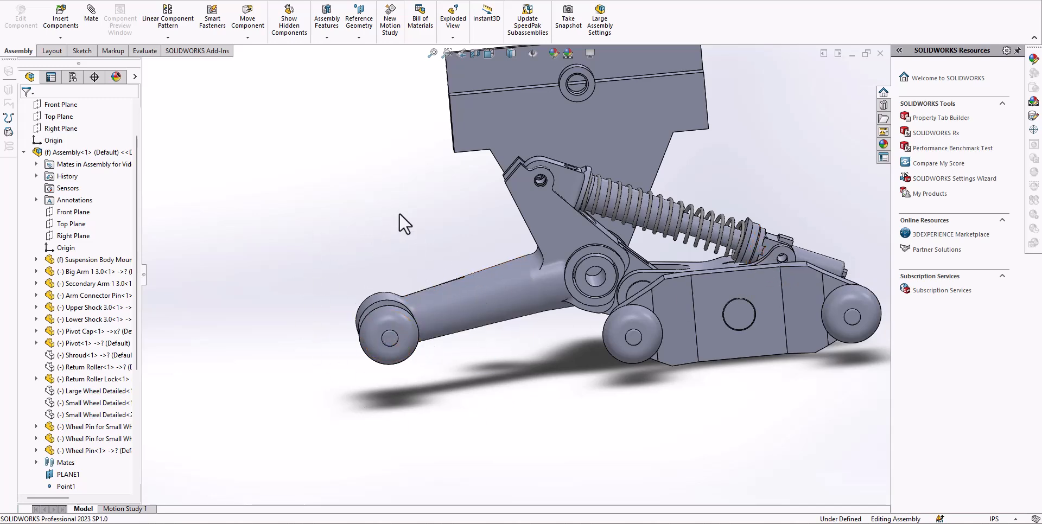
{"action": "middle_click_drag", "start_coordinate": [425, 353], "coordinate": [372, 336]}
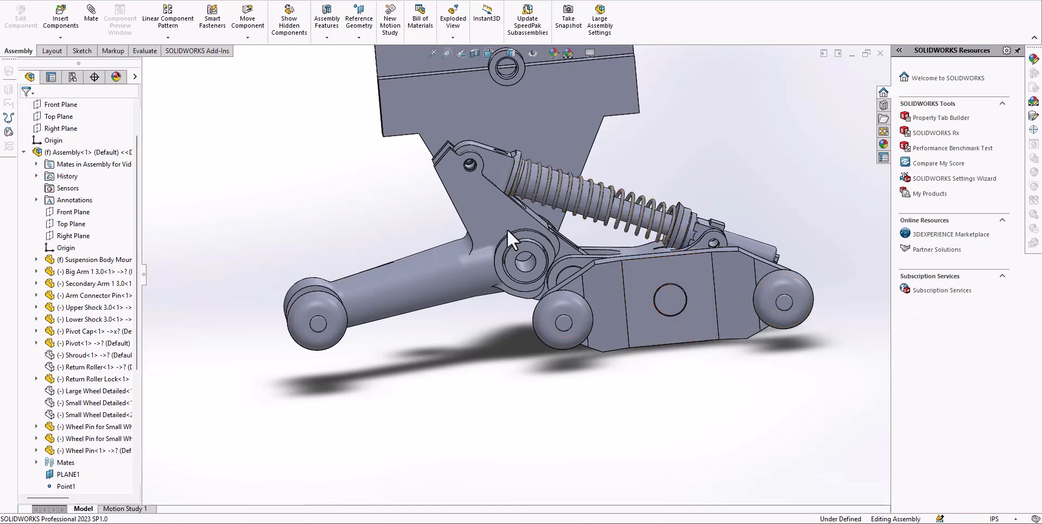
{"action": "scroll", "coordinate": [649, 262], "scroll_direction": "down", "scroll_amount": 5}
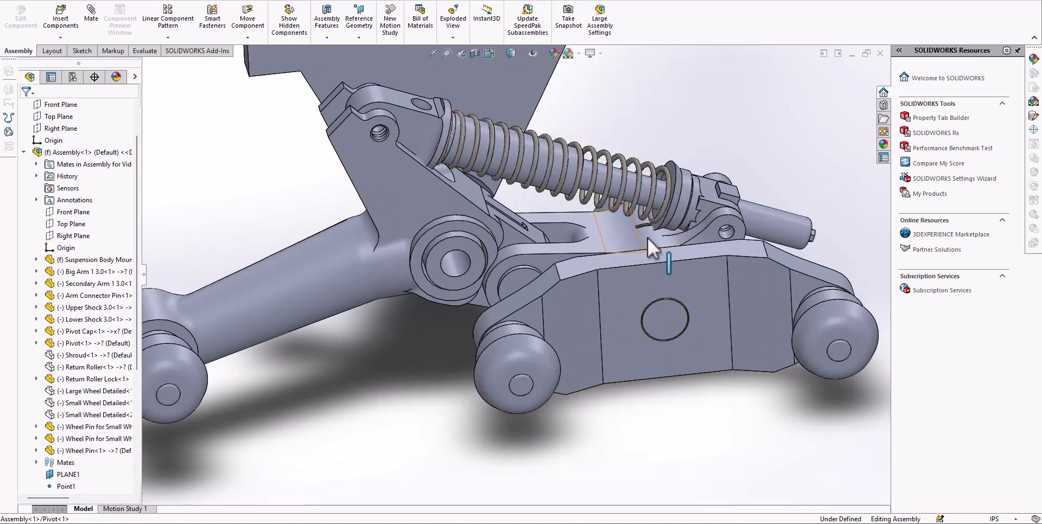
{"action": "left_click", "coordinate": [640, 238]}
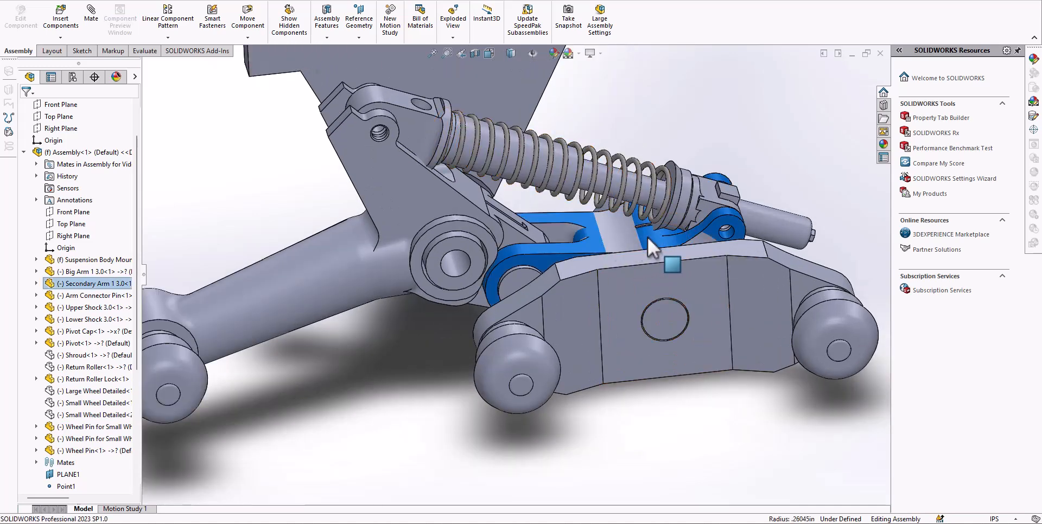
{"action": "left_click", "coordinate": [665, 330]}
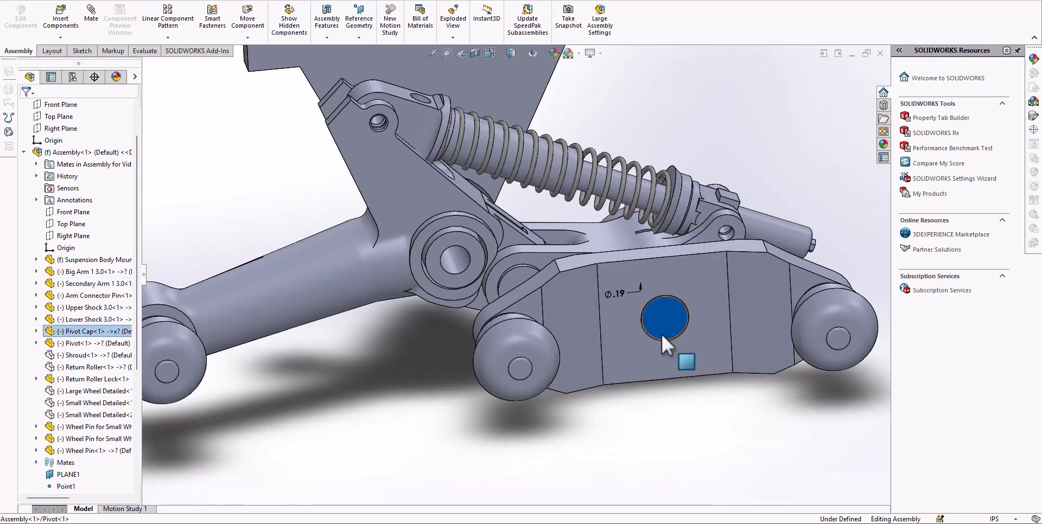
{"action": "scroll", "coordinate": [663, 327], "scroll_direction": "up", "scroll_amount": 1}
{"action": "scroll", "coordinate": [661, 292], "scroll_direction": "up", "scroll_amount": 2}
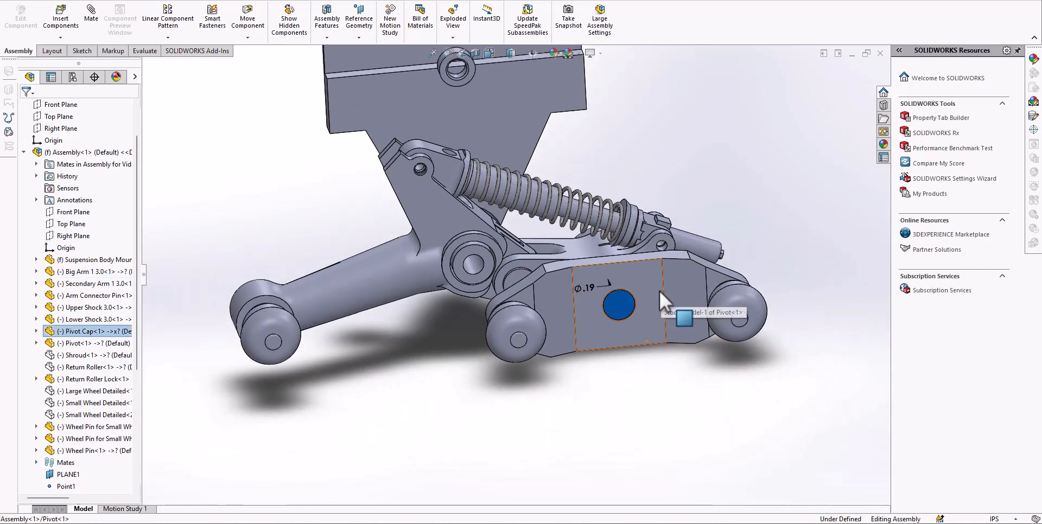
{"action": "scroll", "coordinate": [660, 289], "scroll_direction": "up", "scroll_amount": 1}
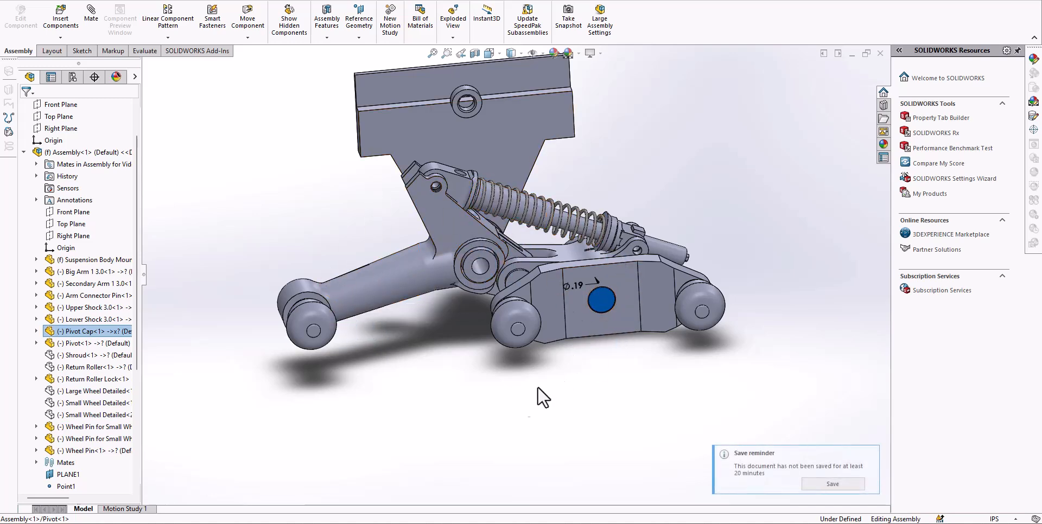
{"action": "middle_click_drag", "start_coordinate": [422, 351], "coordinate": [528, 165]}
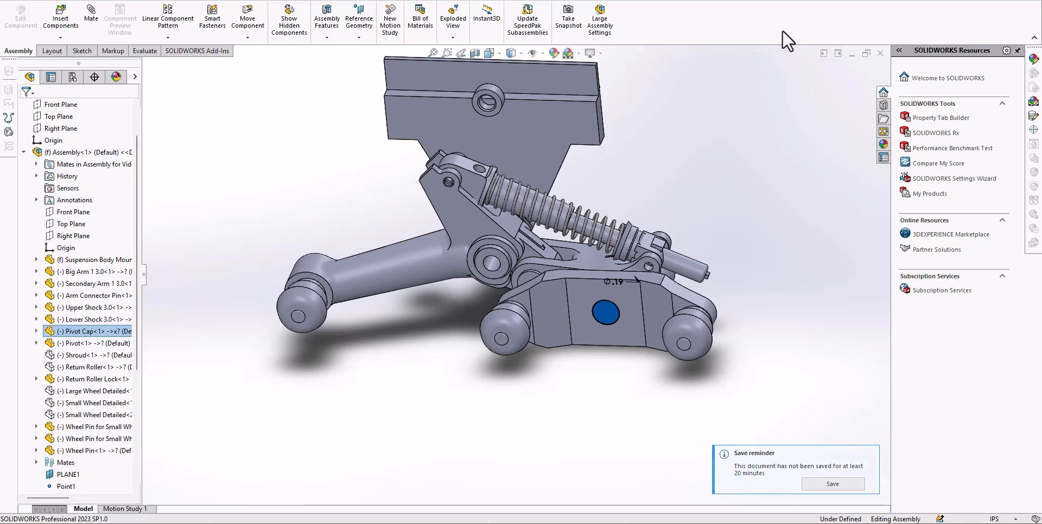
Step: Try to move the pivot upward with Move Component in Free Drag mode, and leave the command
{"action": "left_click", "coordinate": [247, 21]}
{"action": "left_click_drag", "start_coordinate": [656, 290], "coordinate": [634, 207]}
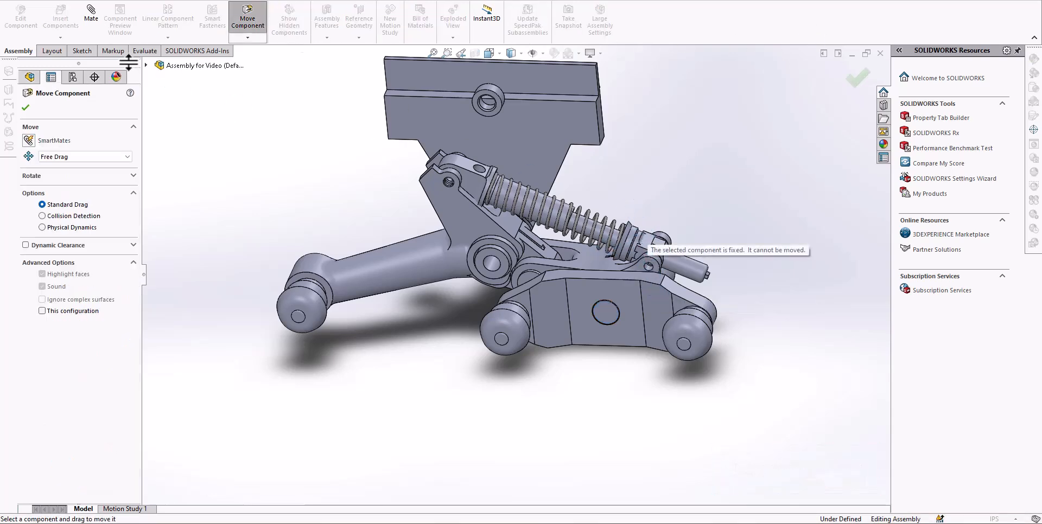
{"action": "left_click", "coordinate": [248, 15]}
{"action": "scroll", "coordinate": [484, 205], "scroll_direction": "down", "scroll_amount": 1}
{"action": "middle_click_drag", "start_coordinate": [459, 273], "coordinate": [583, 273]}
{"action": "scroll", "coordinate": [643, 263], "scroll_direction": "up", "scroll_amount": 3}
{"action": "scroll", "coordinate": [548, 253], "scroll_direction": "down", "scroll_amount": 2}
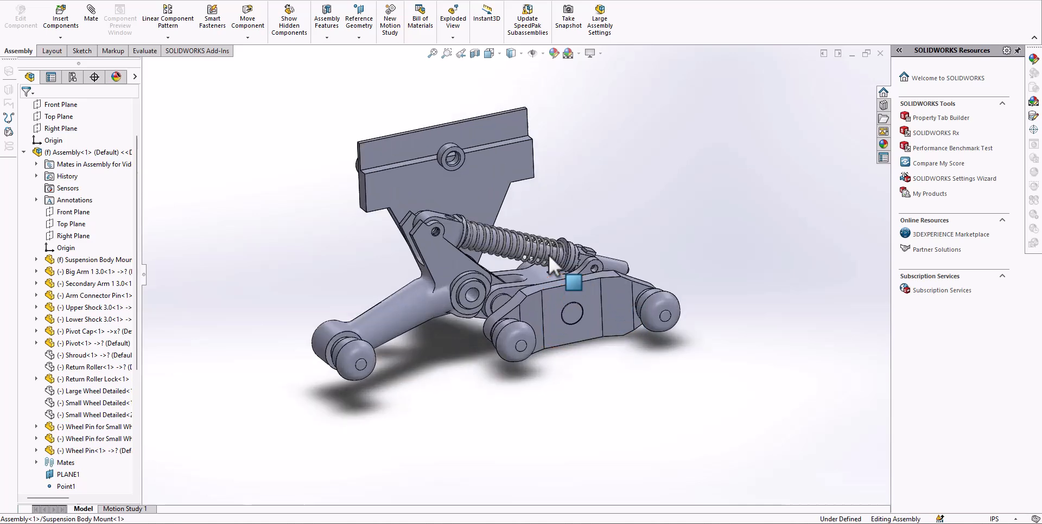
{"action": "scroll", "coordinate": [472, 227], "scroll_direction": "up", "scroll_amount": 1}
{"action": "scroll", "coordinate": [472, 227], "scroll_direction": "up", "scroll_amount": 1}
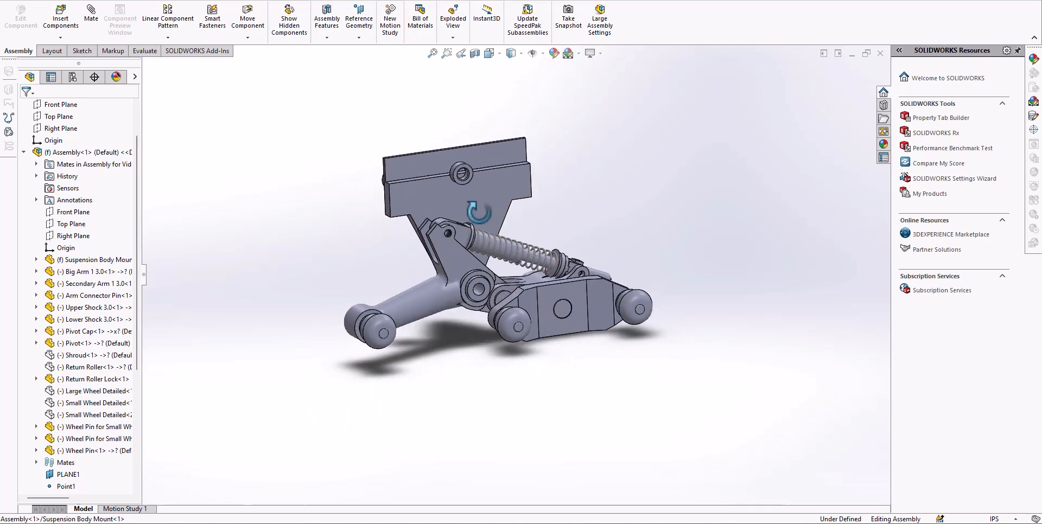
Step: Examine the suspension body mount and how the big arm and spring shock sit against it
{"action": "scroll", "coordinate": [490, 222], "scroll_direction": "down", "scroll_amount": 2}
{"action": "middle_click_drag", "start_coordinate": [363, 262], "coordinate": [420, 291]}
{"action": "scroll", "coordinate": [498, 236], "scroll_direction": "down", "scroll_amount": 2}
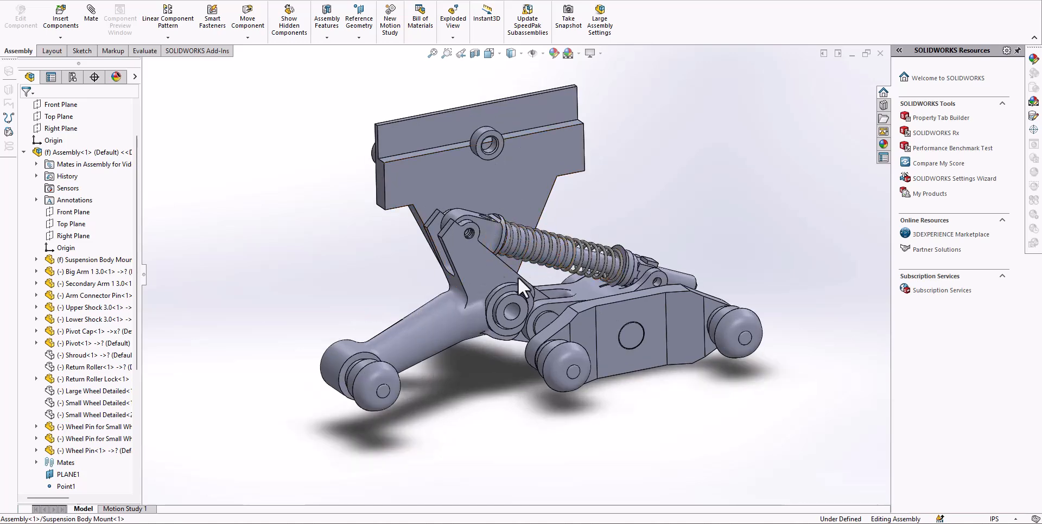
{"action": "scroll", "coordinate": [519, 226], "scroll_direction": "up", "scroll_amount": 1}
{"action": "scroll", "coordinate": [521, 228], "scroll_direction": "down", "scroll_amount": 1}
{"action": "scroll", "coordinate": [526, 233], "scroll_direction": "up", "scroll_amount": 2}
{"action": "scroll", "coordinate": [519, 247], "scroll_direction": "down", "scroll_amount": 2}
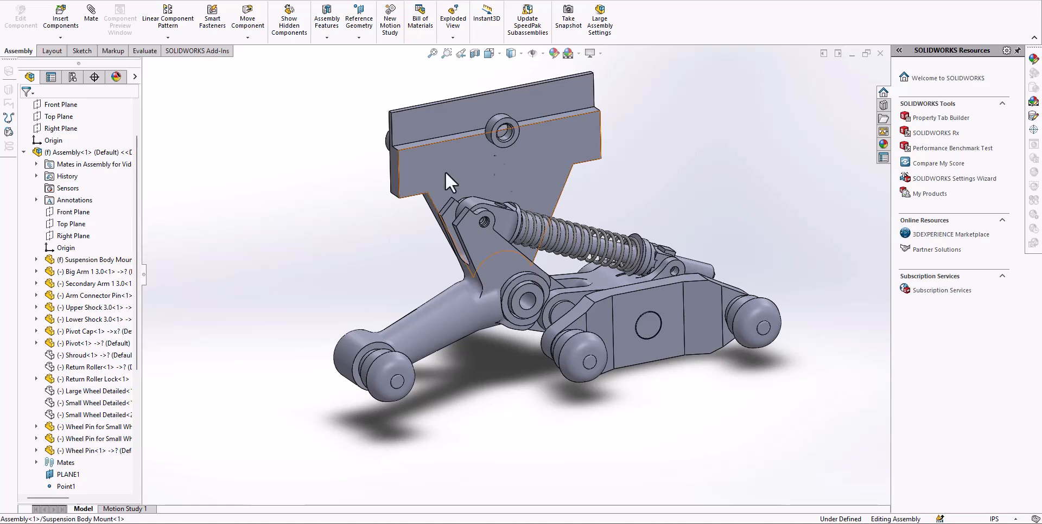
{"action": "mouse_move", "coordinate": [486, 275]}
{"action": "middle_mouse_down"}
{"action": "mouse_move", "coordinate": [492, 248]}
{"action": "mouse_move", "coordinate": [483, 282]}
{"action": "middle_mouse_up"}
{"action": "scroll", "coordinate": [484, 286], "scroll_direction": "up", "scroll_amount": 2}
{"action": "middle_click_drag", "start_coordinate": [465, 135], "coordinate": [516, 171]}
{"action": "left_click", "coordinate": [500, 173]}
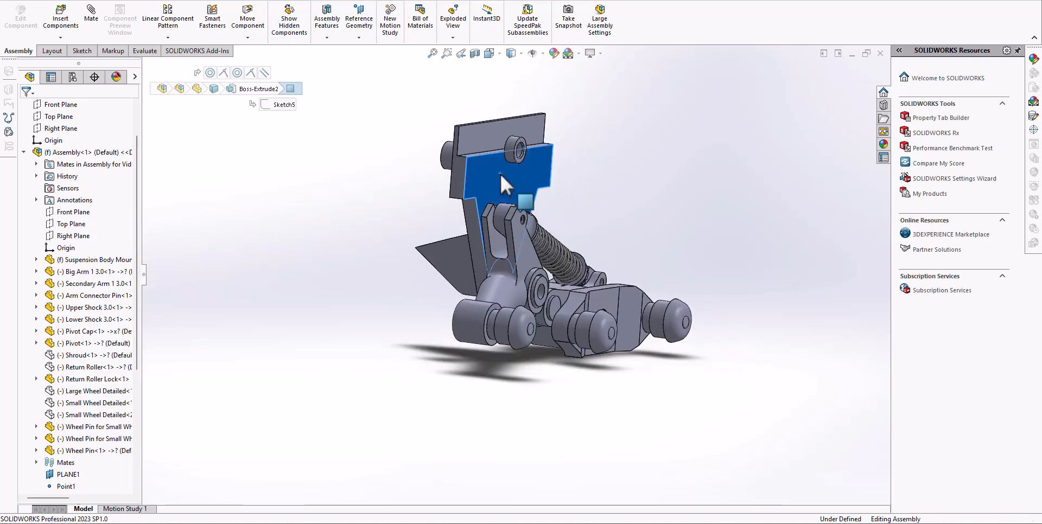
{"action": "left_click", "coordinate": [628, 193]}
{"action": "middle_click_drag", "start_coordinate": [628, 193], "coordinate": [492, 167]}
{"action": "scroll", "coordinate": [509, 191], "scroll_direction": "down", "scroll_amount": 1}
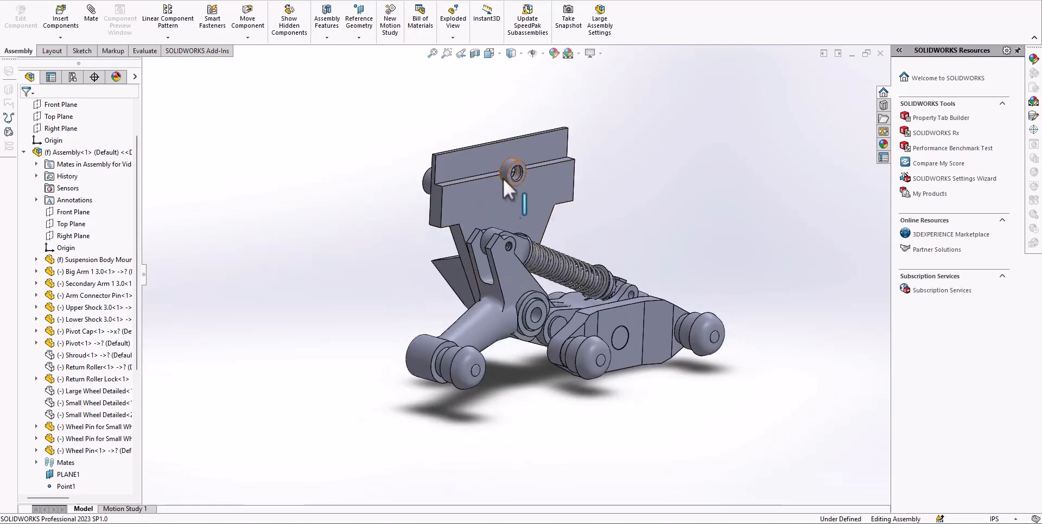
Step: Hide the return roller lock on the upper part of the suspension body mount
{"action": "right_click", "coordinate": [505, 172]}
{"action": "left_click", "coordinate": [594, 124]}
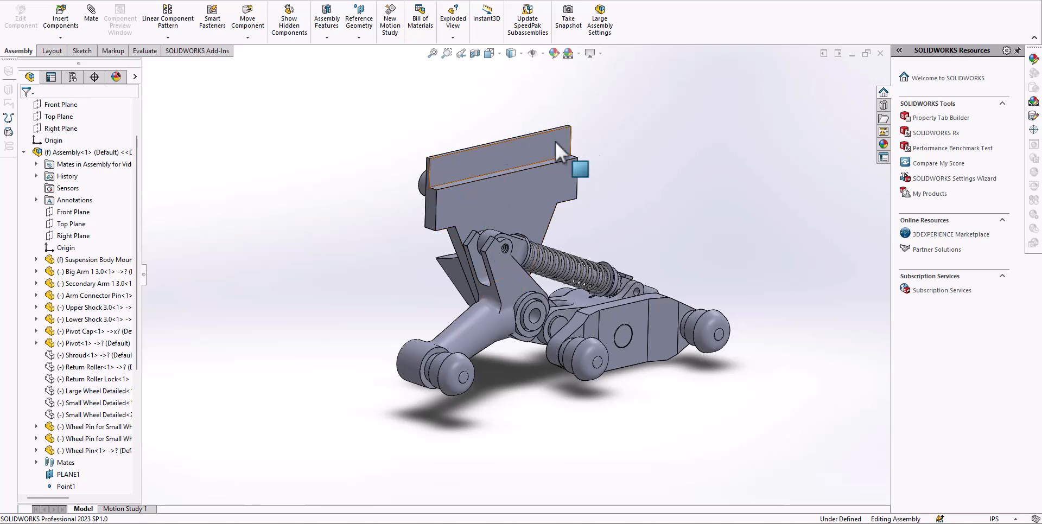
{"action": "middle_click_drag", "start_coordinate": [591, 127], "coordinate": [542, 185]}
{"action": "scroll", "coordinate": [499, 210], "scroll_direction": "down", "scroll_amount": 4}
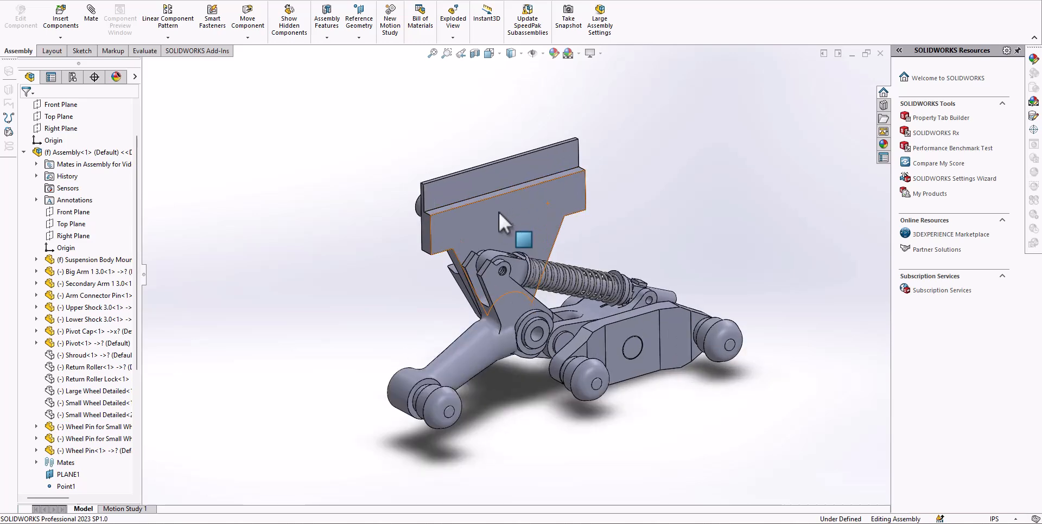
{"action": "scroll", "coordinate": [498, 211], "scroll_direction": "up", "scroll_amount": 4}
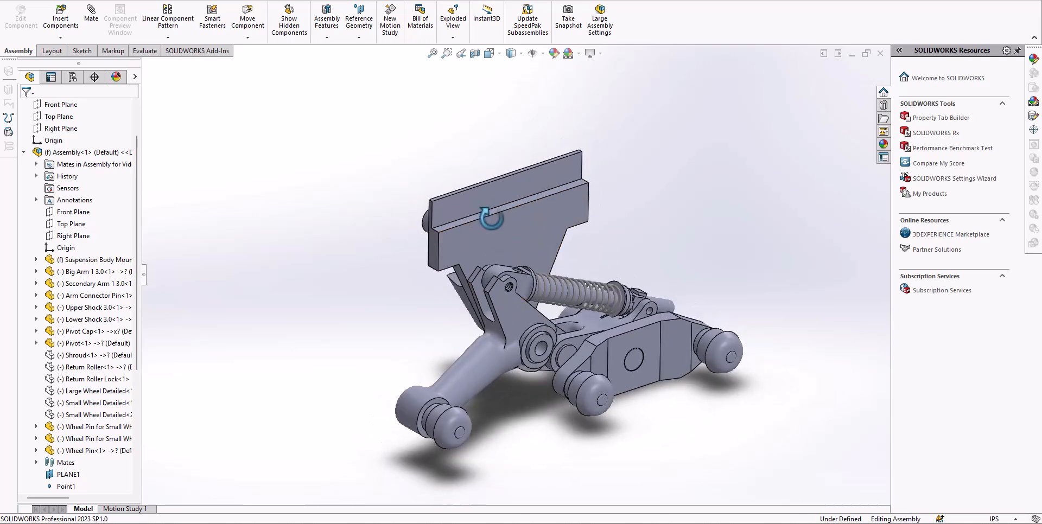
{"action": "scroll", "coordinate": [486, 304], "scroll_direction": "down", "scroll_amount": 2}
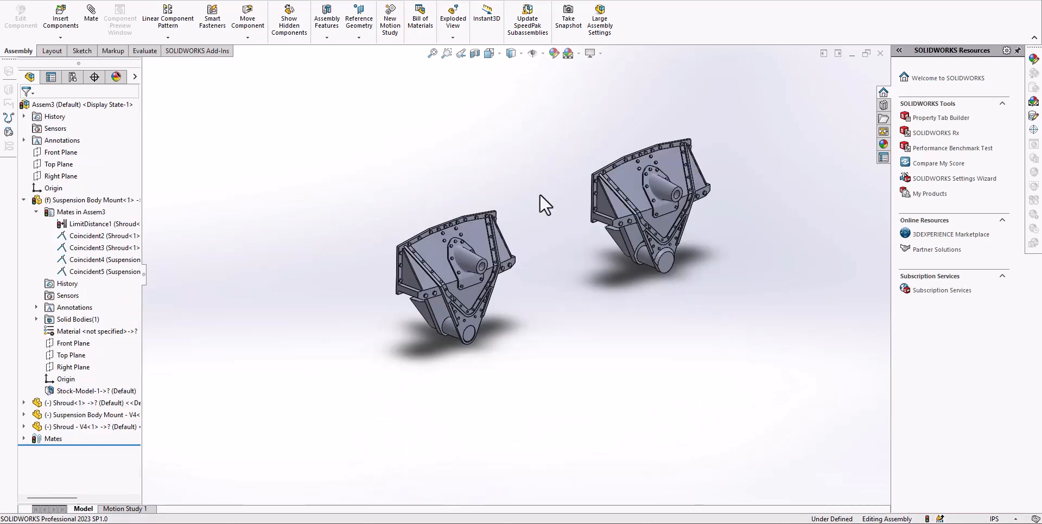
Step: Compare the two suspension body mount and shroud versions in Assem3 from the front and the back
{"action": "middle_click_drag", "start_coordinate": [539, 194], "coordinate": [536, 223]}
{"action": "scroll", "coordinate": [538, 225], "scroll_direction": "down", "scroll_amount": 3}
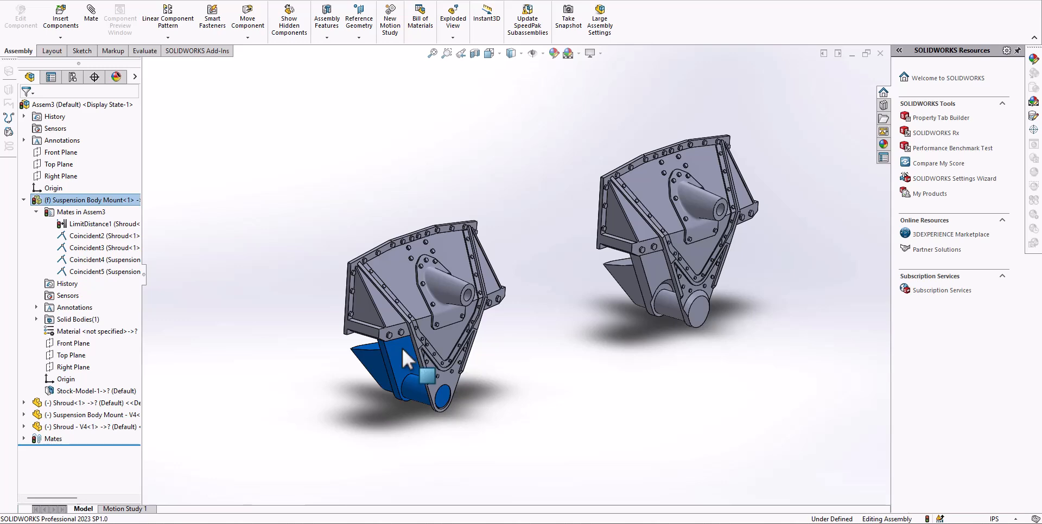
{"action": "left_click", "coordinate": [548, 396]}
{"action": "left_click", "coordinate": [435, 339]}
{"action": "left_click", "coordinate": [560, 362]}
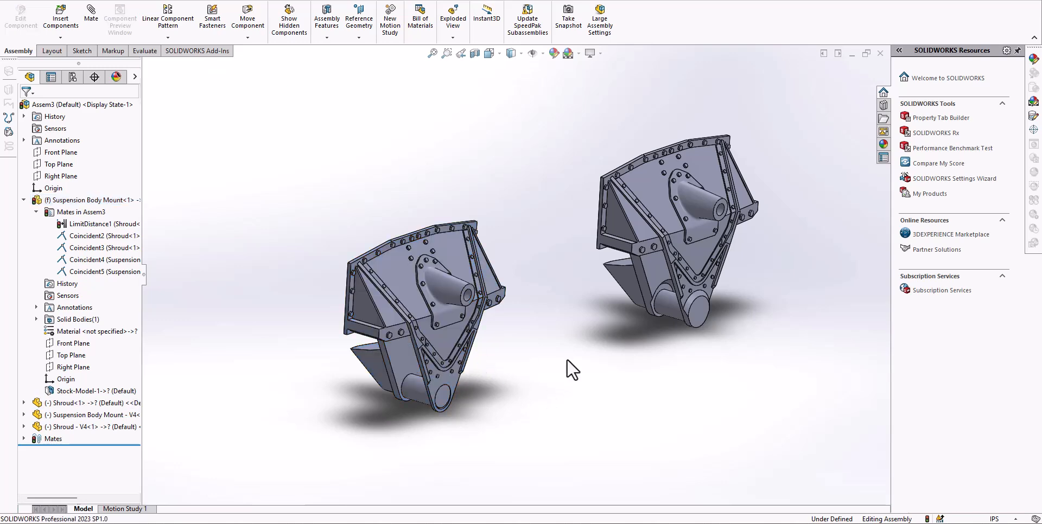
{"action": "scroll", "coordinate": [521, 353], "scroll_direction": "up", "scroll_amount": 3}
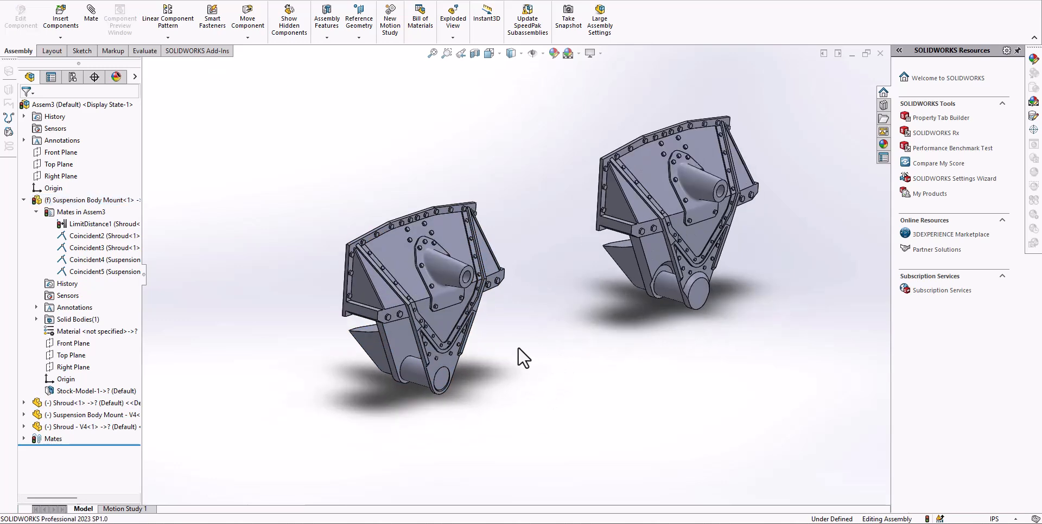
{"action": "scroll", "coordinate": [517, 331], "scroll_direction": "down", "scroll_amount": 3}
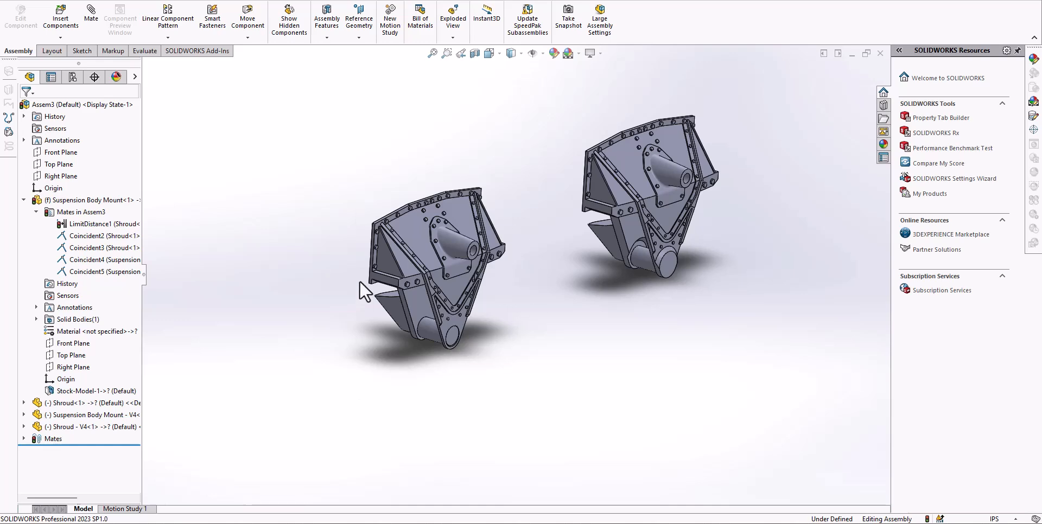
{"action": "middle_click_drag", "start_coordinate": [425, 350], "coordinate": [657, 304]}
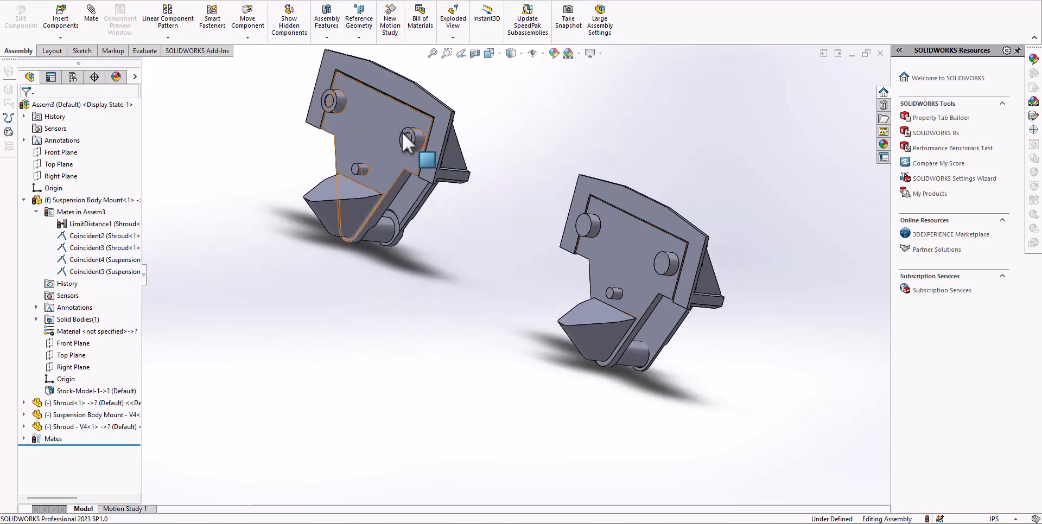
{"action": "middle_click_drag", "start_coordinate": [663, 298], "coordinate": [606, 240]}
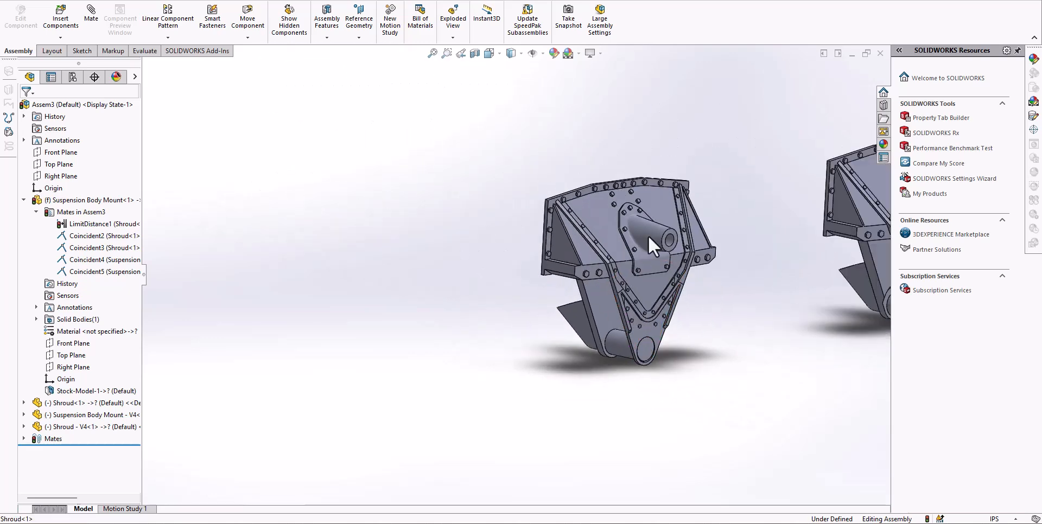
{"action": "scroll", "coordinate": [562, 258], "scroll_direction": "down", "scroll_amount": 2}
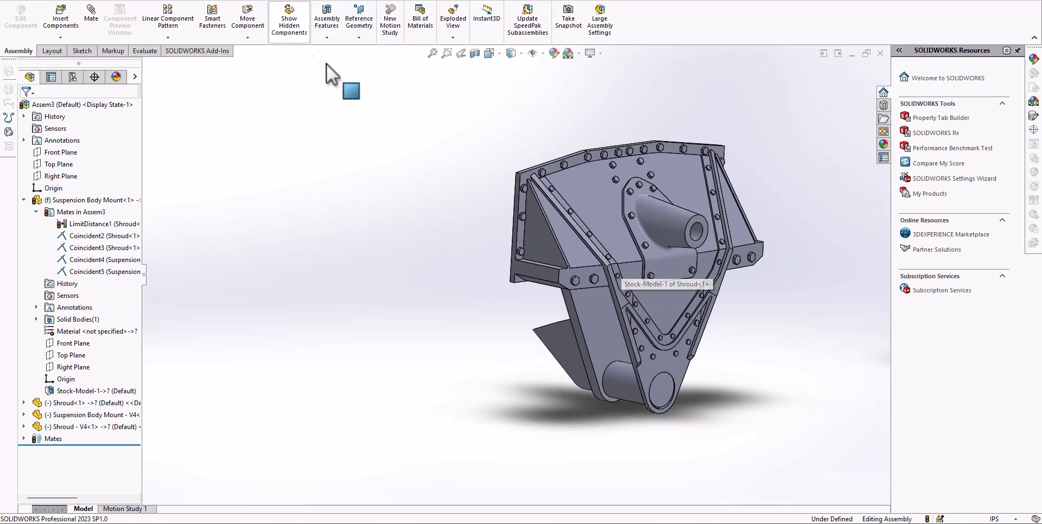
{"action": "scroll", "coordinate": [497, 269], "scroll_direction": "up", "scroll_amount": 2}
{"action": "scroll", "coordinate": [708, 381], "scroll_direction": "down", "scroll_amount": 2}
Step: Examine how the lower pivot cylinder of each body mount version meets the hole in its shroud
{"action": "middle_click_drag", "start_coordinate": [627, 313], "coordinate": [519, 294]}
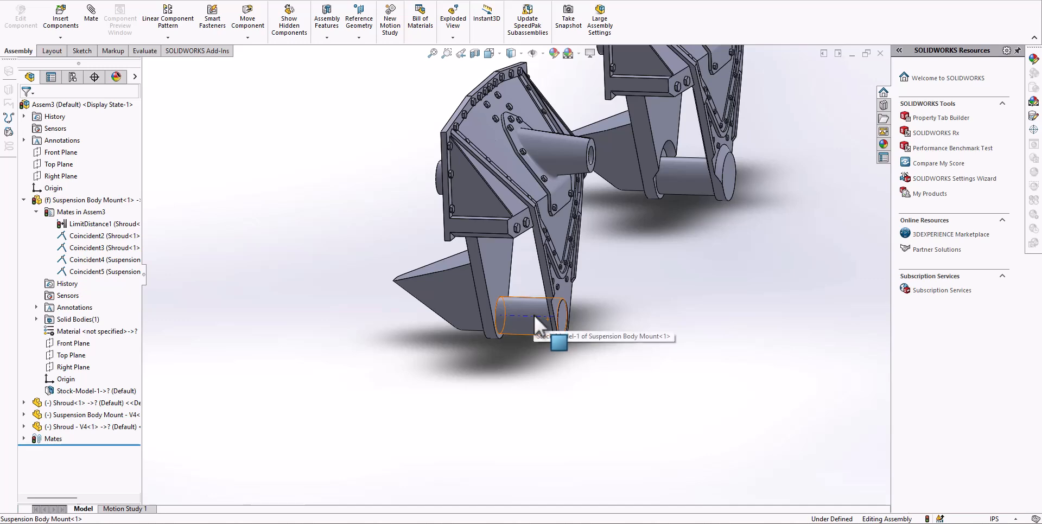
{"action": "scroll", "coordinate": [536, 276], "scroll_direction": "down", "scroll_amount": 5}
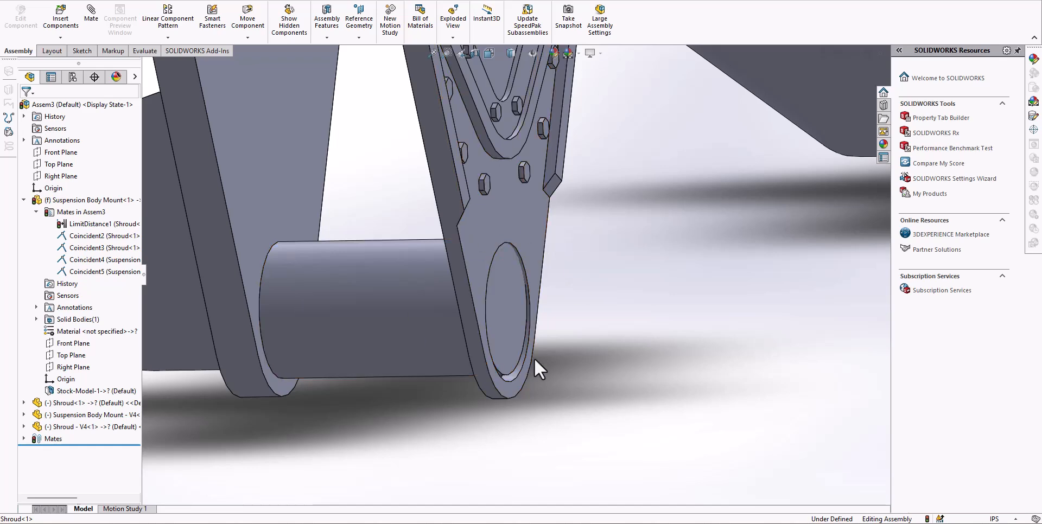
{"action": "middle_click_drag", "start_coordinate": [551, 345], "coordinate": [434, 298]}
{"action": "mouse_move", "coordinate": [535, 264]}
{"action": "middle_mouse_down"}
{"action": "mouse_move", "coordinate": [523, 266]}
{"action": "mouse_move", "coordinate": [540, 260]}
{"action": "middle_mouse_up"}
{"action": "middle_click_drag", "start_coordinate": [539, 330], "coordinate": [481, 375]}
{"action": "scroll", "coordinate": [481, 375], "scroll_direction": "up", "scroll_amount": 2}
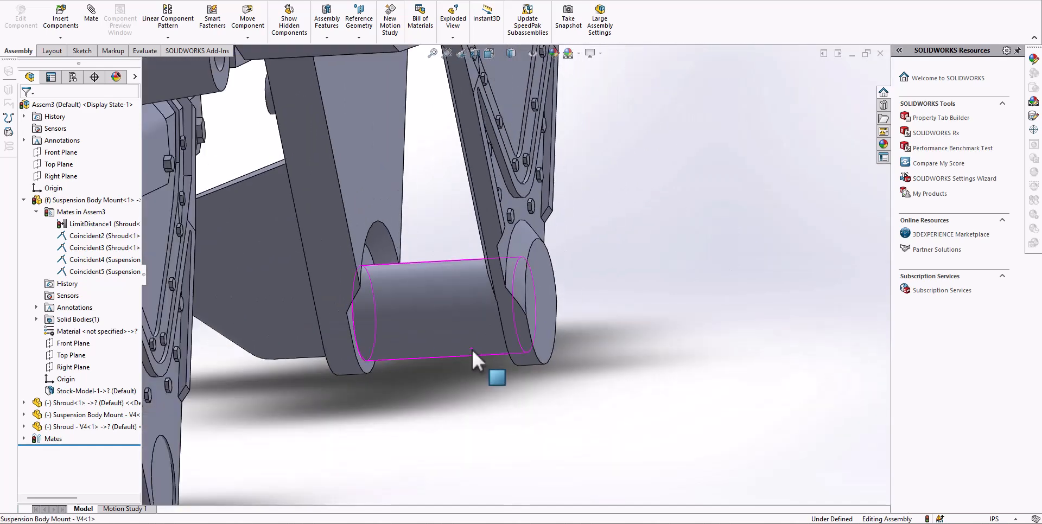
{"action": "scroll", "coordinate": [467, 349], "scroll_direction": "up", "scroll_amount": 4}
{"action": "scroll", "coordinate": [302, 381], "scroll_direction": "down", "scroll_amount": 7}
{"action": "middle_click_drag", "start_coordinate": [421, 331], "coordinate": [457, 338]}
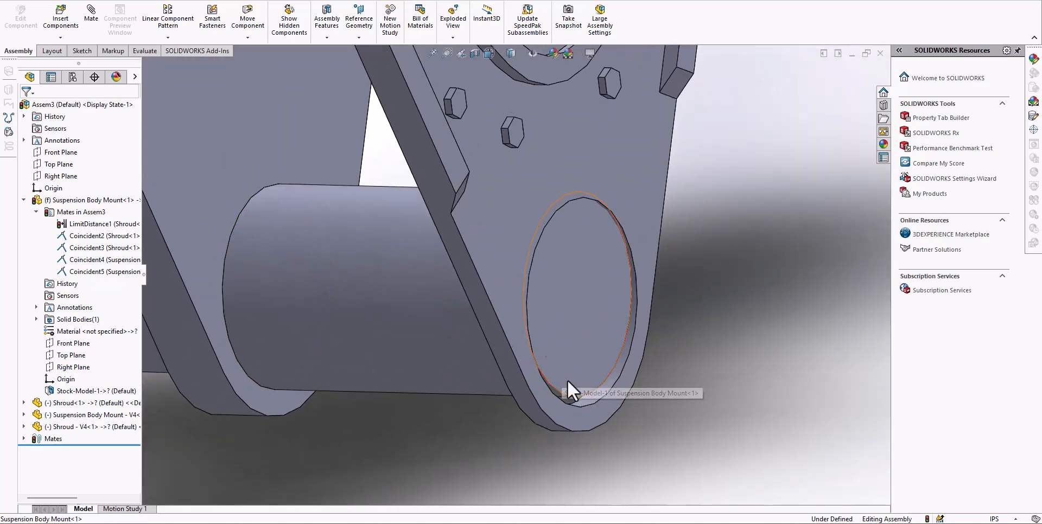
{"action": "middle_click_drag", "start_coordinate": [560, 310], "coordinate": [430, 228]}
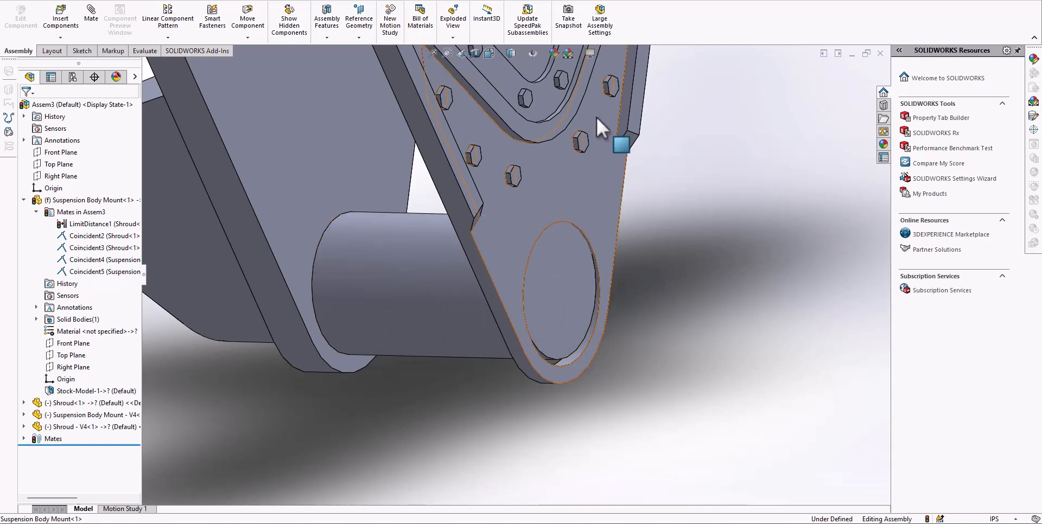
{"action": "scroll", "coordinate": [505, 296], "scroll_direction": "up", "scroll_amount": 8}
{"action": "scroll", "coordinate": [478, 218], "scroll_direction": "down", "scroll_amount": 1}
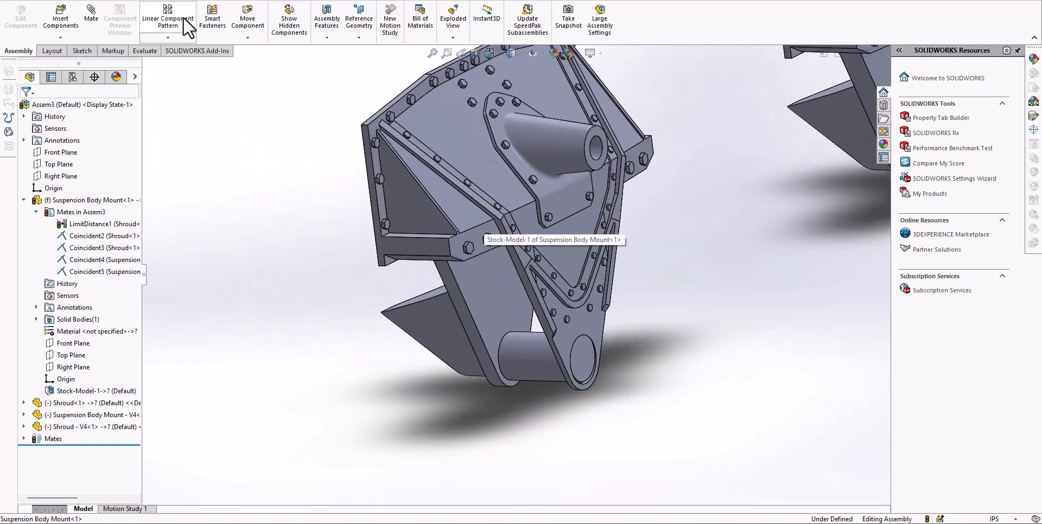
Step: Pull the first shroud straight away from its body mount with Move Component in Free Drag mode
{"action": "left_click", "coordinate": [248, 16]}
{"action": "middle_click_drag", "start_coordinate": [488, 298], "coordinate": [424, 330]}
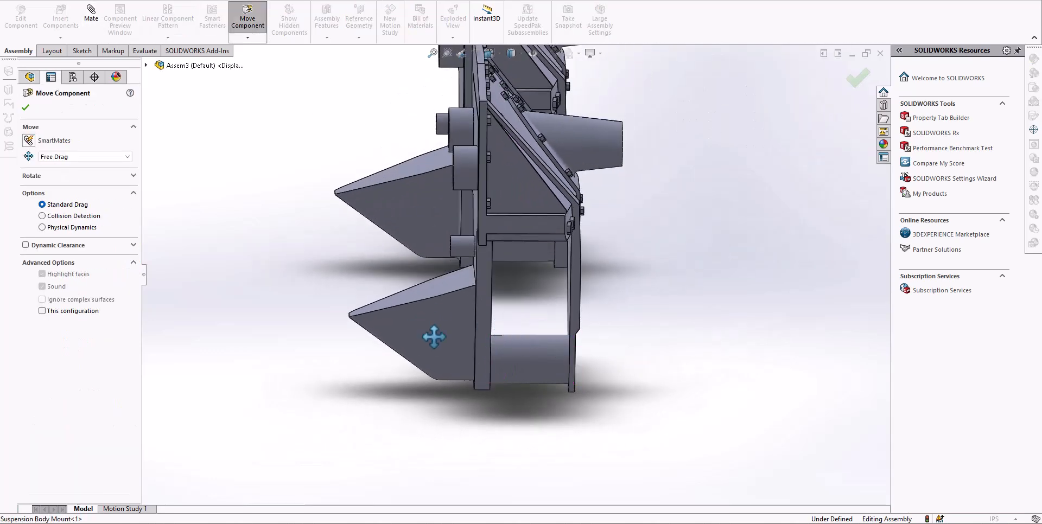
{"action": "scroll", "coordinate": [577, 207], "scroll_direction": "up", "scroll_amount": 2}
{"action": "mouse_move", "coordinate": [577, 207]}
{"action": "middle_mouse_down"}
{"action": "mouse_move", "coordinate": [562, 249]}
{"action": "mouse_move", "coordinate": [532, 242]}
{"action": "mouse_move", "coordinate": [567, 216]}
{"action": "middle_mouse_up"}
{"action": "left_click_drag", "start_coordinate": [526, 223], "coordinate": [631, 230]}
{"action": "middle_click_drag", "start_coordinate": [631, 230], "coordinate": [574, 179]}
Step: Examine the mating faces of the separated shroud and body mount, and leave the move command
{"action": "scroll", "coordinate": [542, 262], "scroll_direction": "down", "scroll_amount": 5}
{"action": "middle_click_drag", "start_coordinate": [543, 262], "coordinate": [653, 252]}
{"action": "scroll", "coordinate": [697, 252], "scroll_direction": "up", "scroll_amount": 5}
{"action": "middle_click_drag", "start_coordinate": [489, 256], "coordinate": [489, 280]}
{"action": "scroll", "coordinate": [489, 325], "scroll_direction": "down", "scroll_amount": 3}
{"action": "middle_click_drag", "start_coordinate": [477, 322], "coordinate": [436, 382]}
{"action": "scroll", "coordinate": [475, 328], "scroll_direction": "down", "scroll_amount": 1}
{"action": "scroll", "coordinate": [509, 316], "scroll_direction": "up", "scroll_amount": 2}
{"action": "scroll", "coordinate": [489, 337], "scroll_direction": "up", "scroll_amount": 2}
{"action": "scroll", "coordinate": [303, 347], "scroll_direction": "down", "scroll_amount": 4}
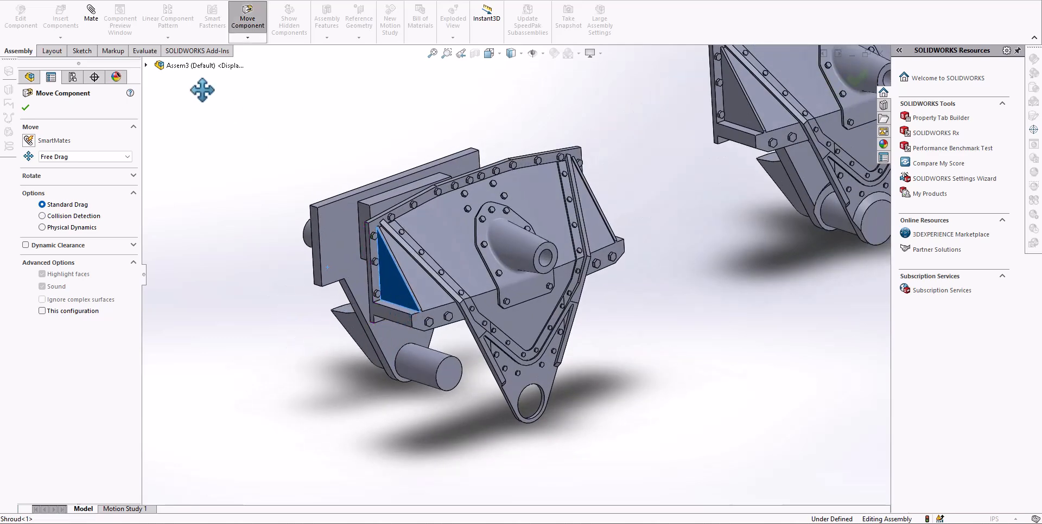
{"action": "key", "text": "Escape"}
{"action": "scroll", "coordinate": [467, 228], "scroll_direction": "up", "scroll_amount": 3}
{"action": "scroll", "coordinate": [700, 209], "scroll_direction": "down", "scroll_amount": 1}
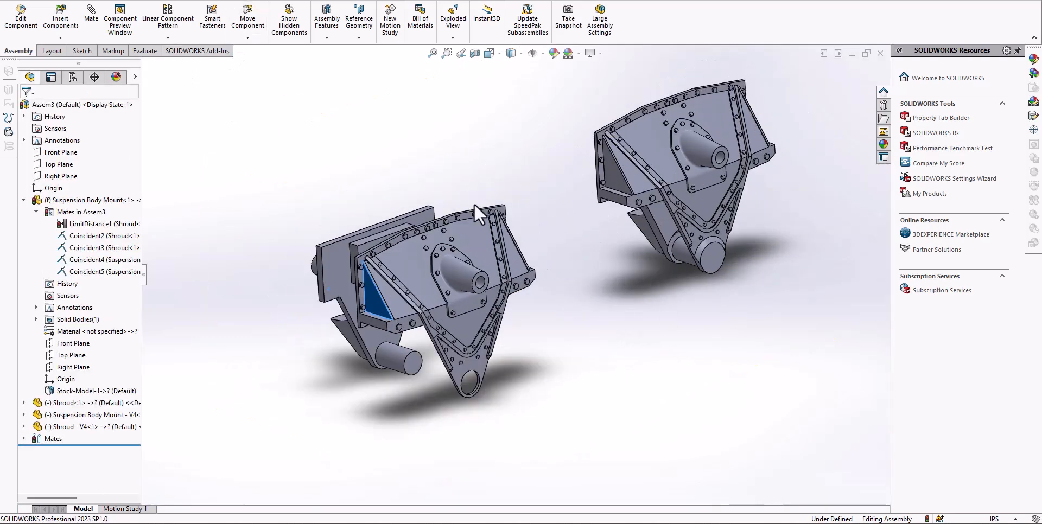
Step: Preview a section view through the separated shroud and body mount from the shroud's triangular side face, offset -0.67 in
{"action": "left_click", "coordinate": [475, 53]}
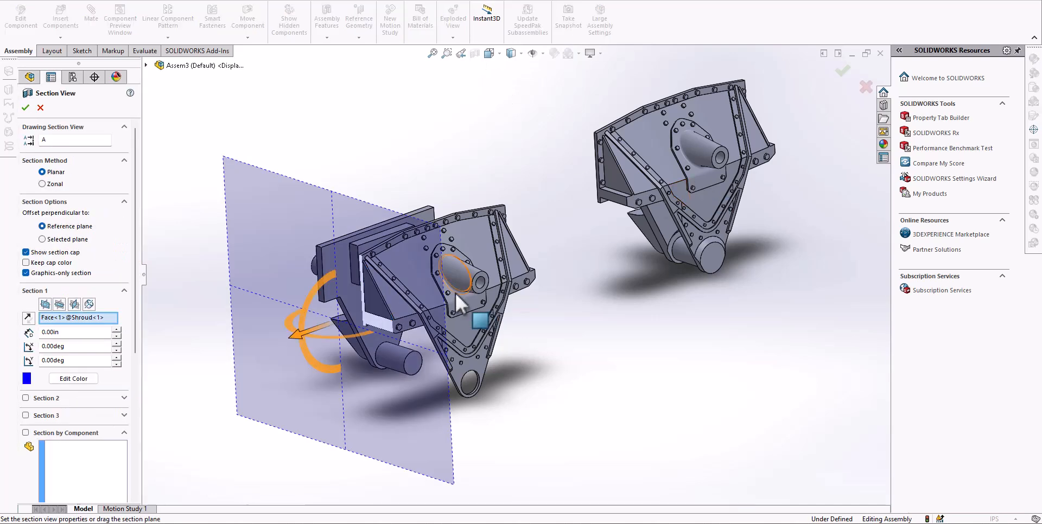
{"action": "scroll", "coordinate": [380, 291], "scroll_direction": "down", "scroll_amount": 5}
{"action": "scroll", "coordinate": [373, 290], "scroll_direction": "down", "scroll_amount": 1}
{"action": "left_click_drag", "start_coordinate": [214, 414], "coordinate": [362, 355]}
Step: Examine the stepped profiles of the sectioned shroud and body mount, and cancel the section view
{"action": "scroll", "coordinate": [505, 220], "scroll_direction": "down", "scroll_amount": 4}
{"action": "middle_click_drag", "start_coordinate": [547, 249], "coordinate": [516, 255]}
{"action": "scroll", "coordinate": [579, 260], "scroll_direction": "up", "scroll_amount": 6}
{"action": "scroll", "coordinate": [545, 286], "scroll_direction": "down", "scroll_amount": 3}
{"action": "scroll", "coordinate": [553, 285], "scroll_direction": "down", "scroll_amount": 5}
{"action": "scroll", "coordinate": [522, 259], "scroll_direction": "up", "scroll_amount": 3}
{"action": "scroll", "coordinate": [522, 259], "scroll_direction": "down", "scroll_amount": 3}
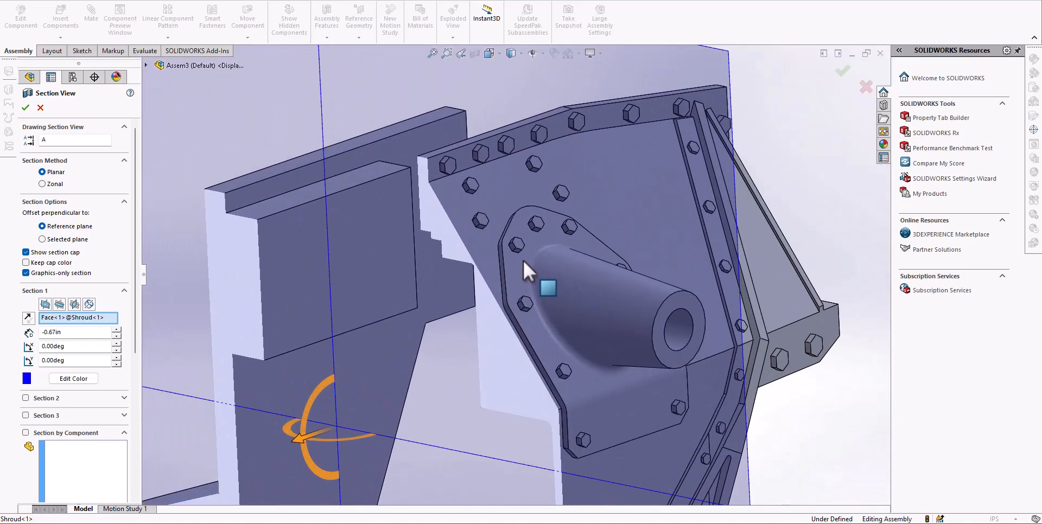
{"action": "scroll", "coordinate": [521, 259], "scroll_direction": "up", "scroll_amount": 2}
{"action": "scroll", "coordinate": [510, 262], "scroll_direction": "down", "scroll_amount": 3}
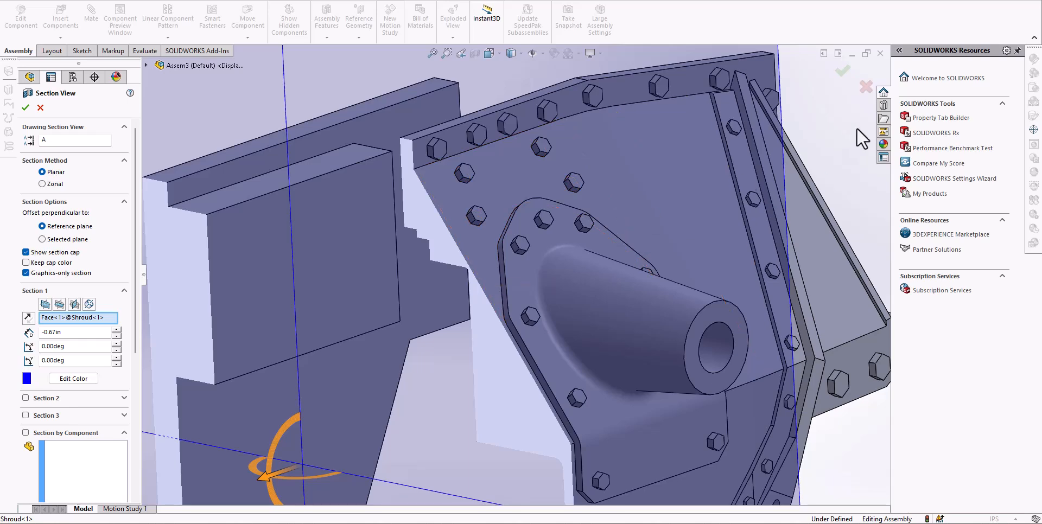
{"action": "scroll", "coordinate": [699, 216], "scroll_direction": "up", "scroll_amount": 5}
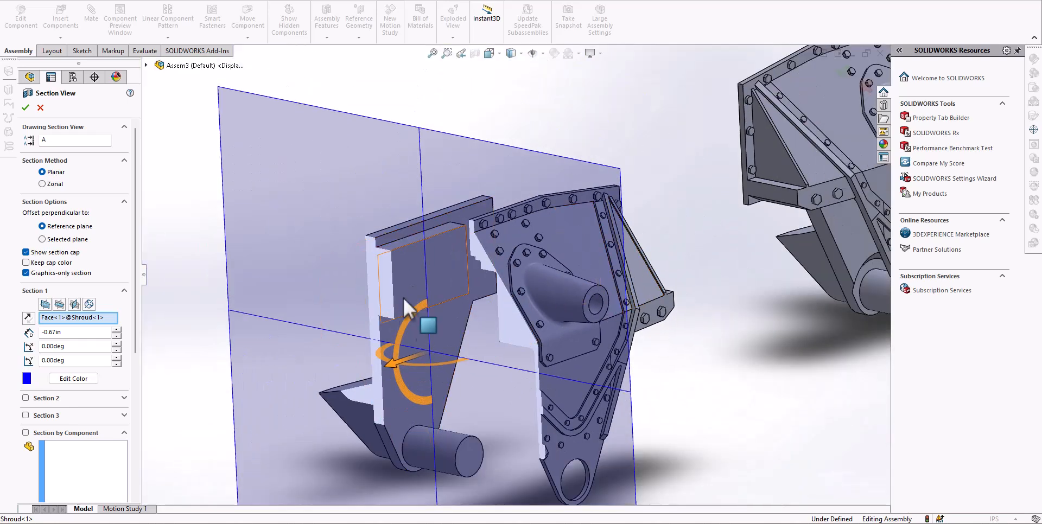
{"action": "left_click", "coordinate": [40, 107]}
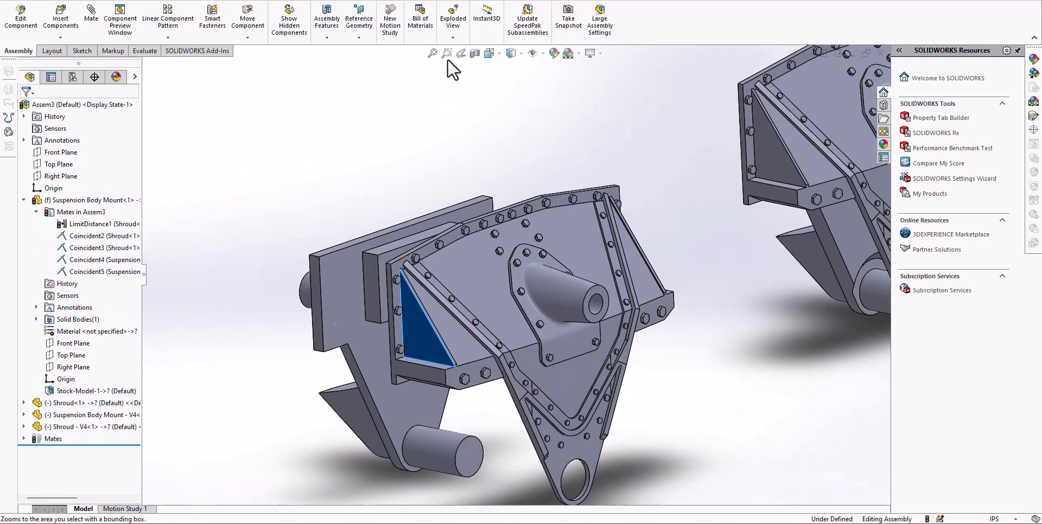
Step: Slide the first shroud back onto its body mount with Move Component in Free Drag mode
{"action": "left_click", "coordinate": [248, 21]}
{"action": "left_click_drag", "start_coordinate": [470, 347], "coordinate": [271, 287]}
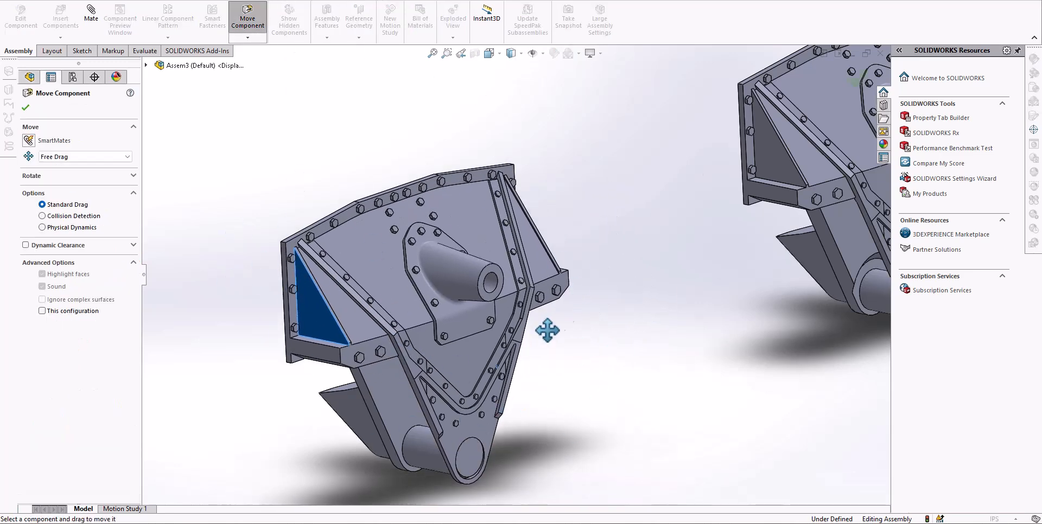
{"action": "scroll", "coordinate": [562, 321], "scroll_direction": "up", "scroll_amount": 2}
{"action": "middle_click_drag", "start_coordinate": [535, 324], "coordinate": [513, 317]}
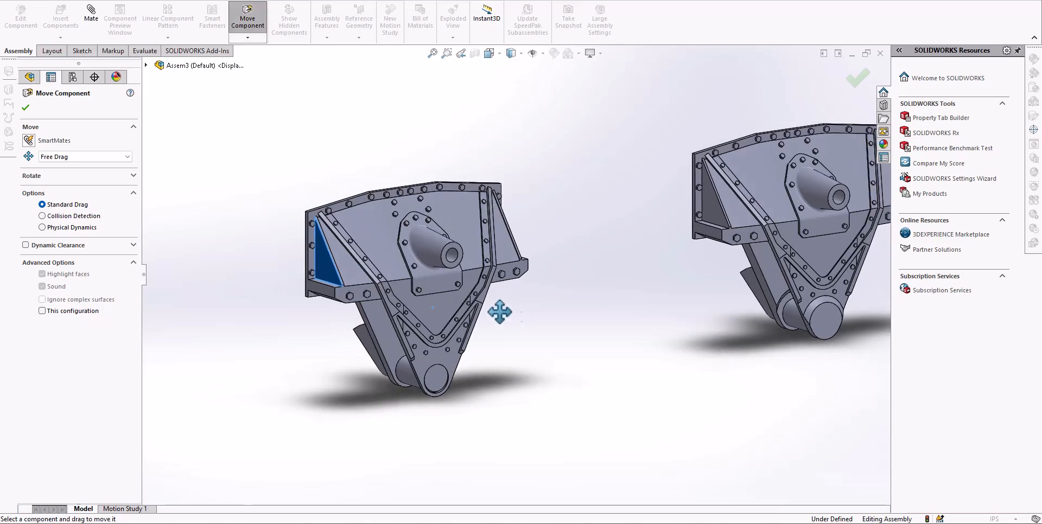
Step: Compare the lower pivot ends of the first shroud and body mount with those of the V4 version
{"action": "scroll", "coordinate": [458, 321], "scroll_direction": "down", "scroll_amount": 3}
{"action": "mouse_move", "coordinate": [402, 340]}
{"action": "middle_mouse_down"}
{"action": "mouse_move", "coordinate": [461, 483]}
{"action": "mouse_move", "coordinate": [530, 331]}
{"action": "mouse_move", "coordinate": [593, 347]}
{"action": "mouse_move", "coordinate": [488, 350]}
{"action": "mouse_move", "coordinate": [395, 328]}
{"action": "middle_mouse_up"}
{"action": "scroll", "coordinate": [396, 328], "scroll_direction": "up", "scroll_amount": 5}
{"action": "middle_click_drag", "start_coordinate": [389, 361], "coordinate": [628, 307]}
{"action": "scroll", "coordinate": [817, 269], "scroll_direction": "down", "scroll_amount": 5}
{"action": "scroll", "coordinate": [505, 200], "scroll_direction": "up", "scroll_amount": 2}
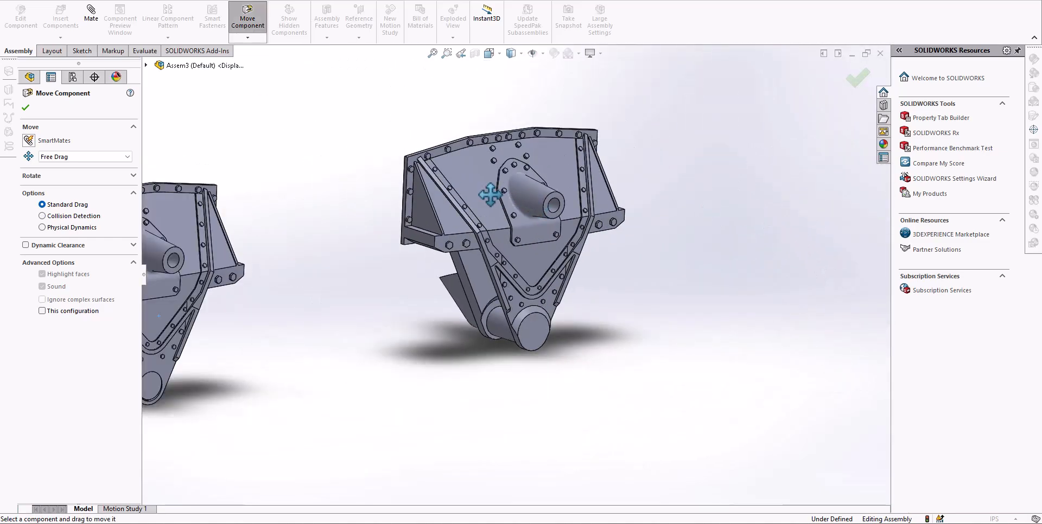
{"action": "scroll", "coordinate": [502, 203], "scroll_direction": "down", "scroll_amount": 3}
{"action": "scroll", "coordinate": [574, 315], "scroll_direction": "up", "scroll_amount": 3}
Step: Try to pull the V4 shroud away from its body mount in Free Drag mode, and leave the command
{"action": "middle_click_drag", "start_coordinate": [561, 335], "coordinate": [530, 326]}
{"action": "scroll", "coordinate": [564, 292], "scroll_direction": "down", "scroll_amount": 3}
{"action": "left_click_drag", "start_coordinate": [532, 268], "coordinate": [257, 93]}
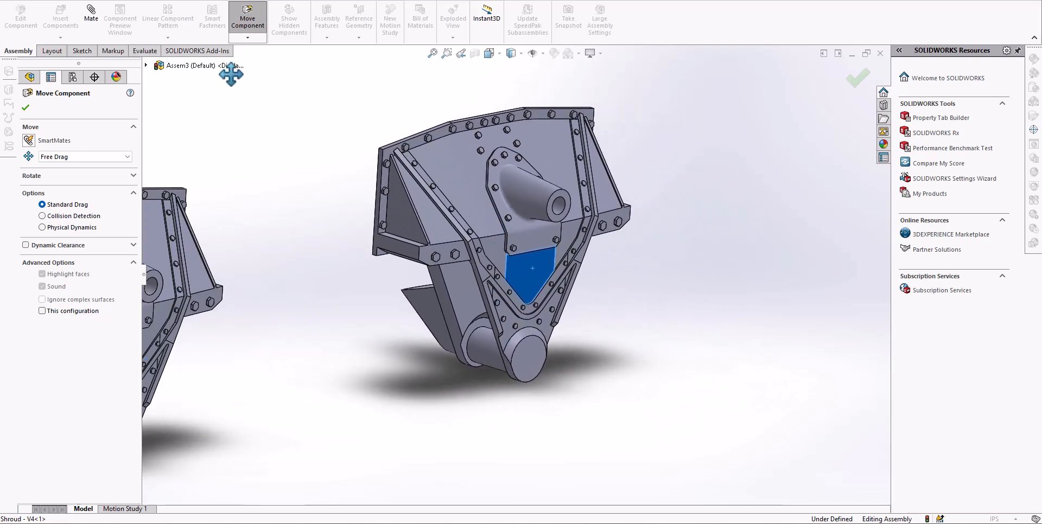
{"action": "left_click", "coordinate": [245, 21]}
Step: Fix the V4 suspension body mount in place and start Move Component
{"action": "right_click", "coordinate": [461, 293]}
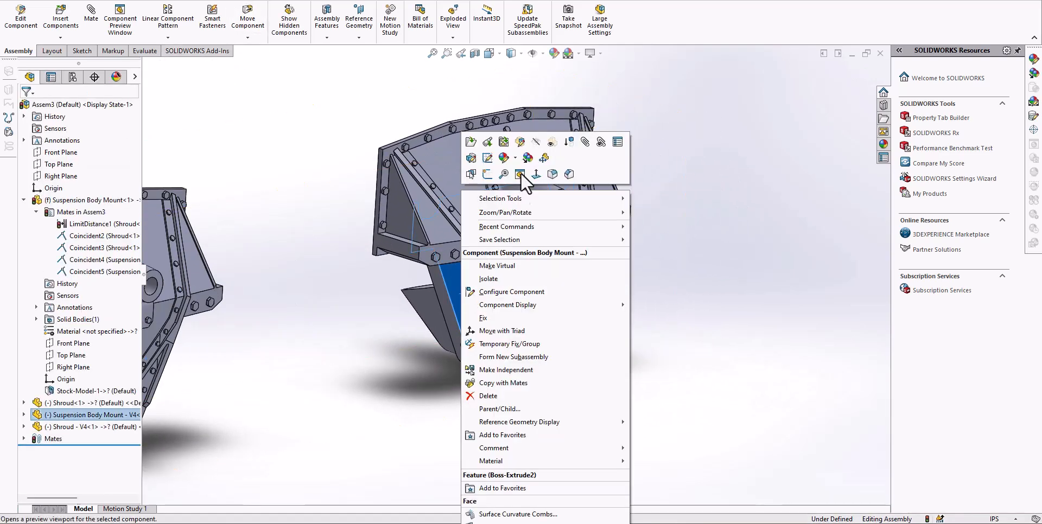
{"action": "left_click", "coordinate": [490, 307]}
{"action": "left_click", "coordinate": [249, 20]}
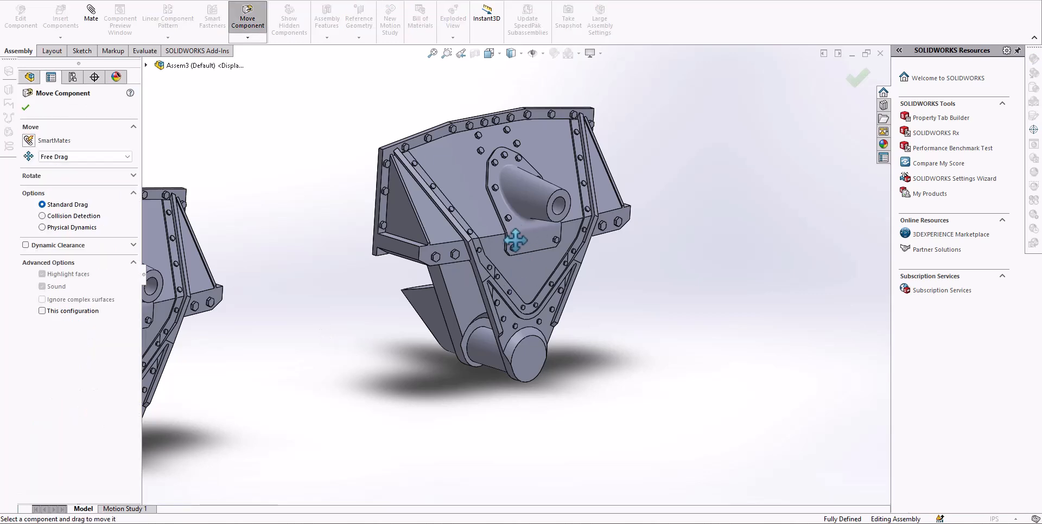
Step: Compare the lower pivot ends of the two assembled suspension mounts from the front and the side
{"action": "middle_click_drag", "start_coordinate": [535, 229], "coordinate": [537, 259]}
{"action": "scroll", "coordinate": [522, 339], "scroll_direction": "up", "scroll_amount": 2}
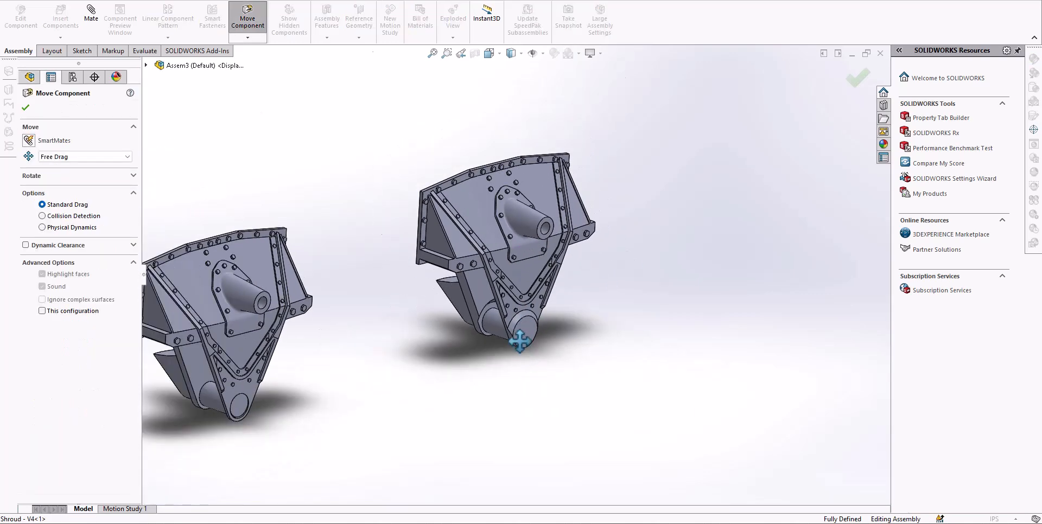
{"action": "scroll", "coordinate": [521, 342], "scroll_direction": "down", "scroll_amount": 5}
{"action": "scroll", "coordinate": [555, 226], "scroll_direction": "up", "scroll_amount": 3}
{"action": "middle_click_drag", "start_coordinate": [555, 225], "coordinate": [526, 242]}
{"action": "scroll", "coordinate": [446, 230], "scroll_direction": "down", "scroll_amount": 2}
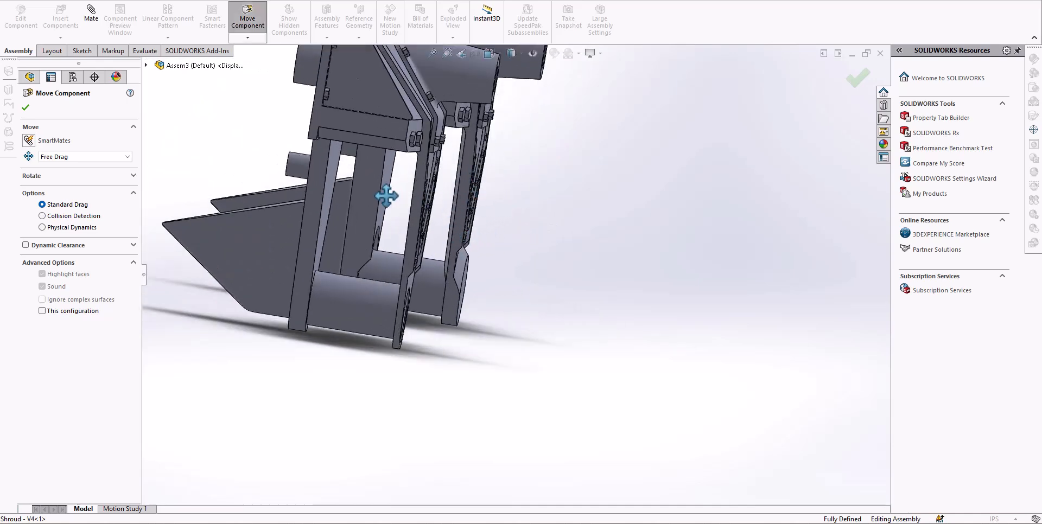
{"action": "scroll", "coordinate": [446, 203], "scroll_direction": "up", "scroll_amount": 3}
{"action": "middle_click_drag", "start_coordinate": [504, 215], "coordinate": [424, 257]}
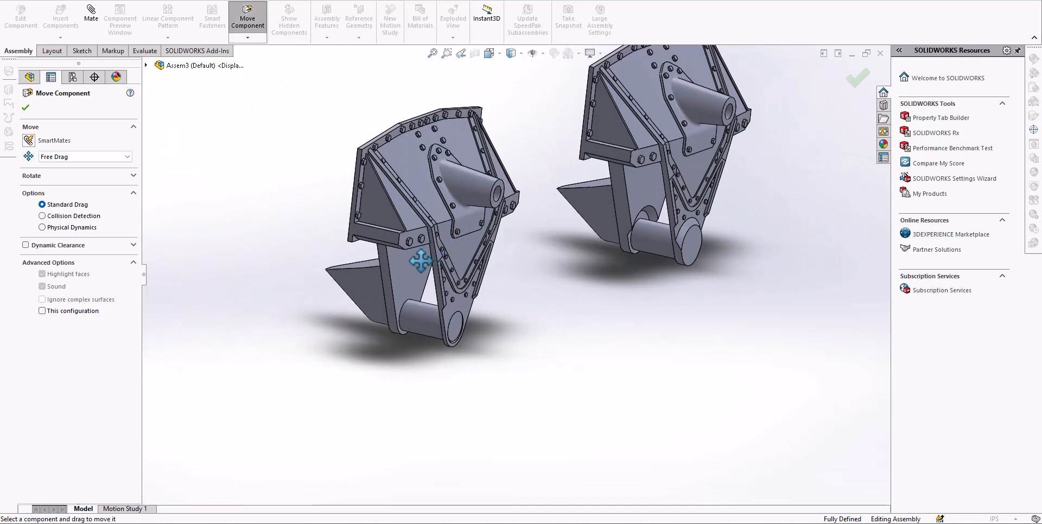
Step: Examine the first assembly's lower pivot tube from the front and the back of its body mount
{"action": "scroll", "coordinate": [420, 276], "scroll_direction": "down", "scroll_amount": 3}
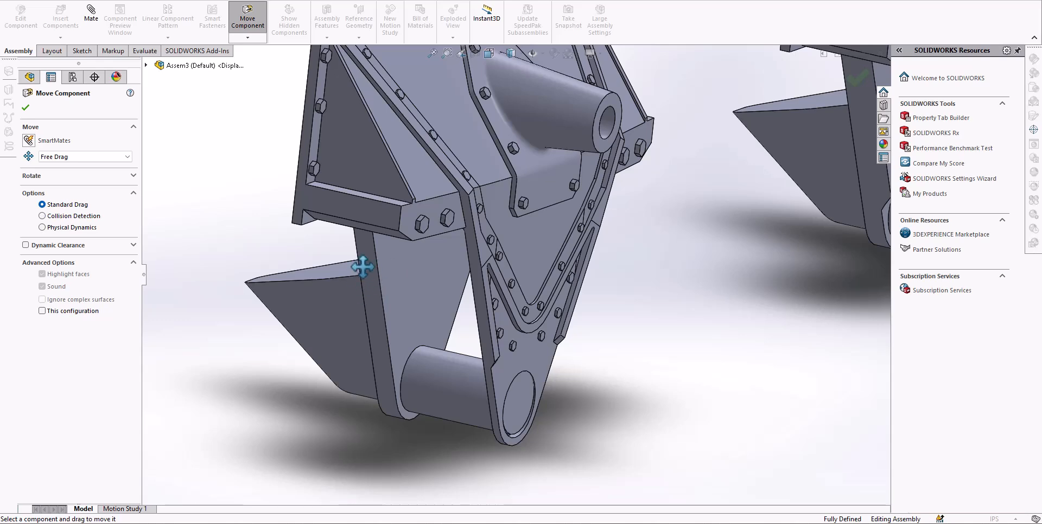
{"action": "middle_click_drag", "start_coordinate": [509, 231], "coordinate": [442, 263]}
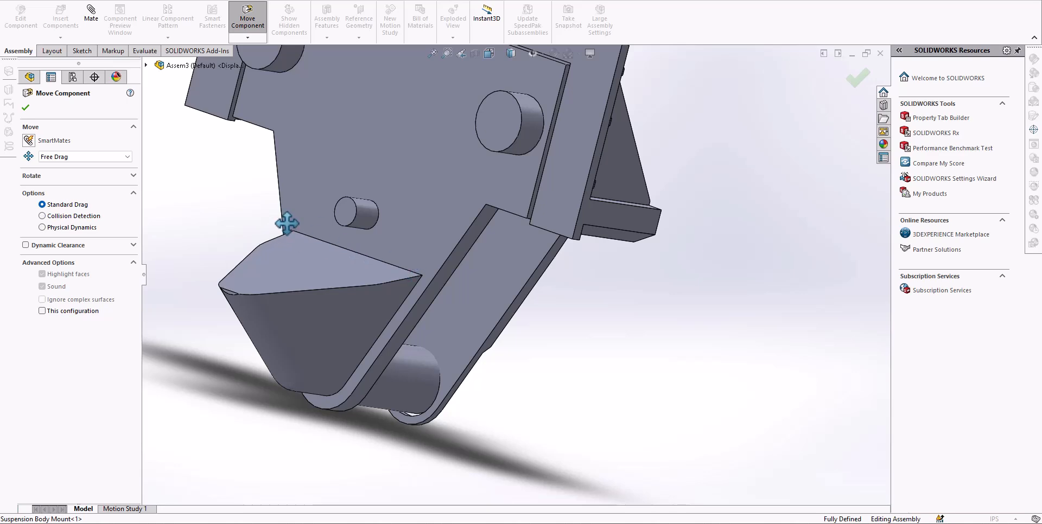
{"action": "middle_click_drag", "start_coordinate": [335, 225], "coordinate": [382, 244]}
{"action": "middle_click_drag", "start_coordinate": [459, 249], "coordinate": [398, 284]}
{"action": "scroll", "coordinate": [397, 284], "scroll_direction": "up", "scroll_amount": 3}
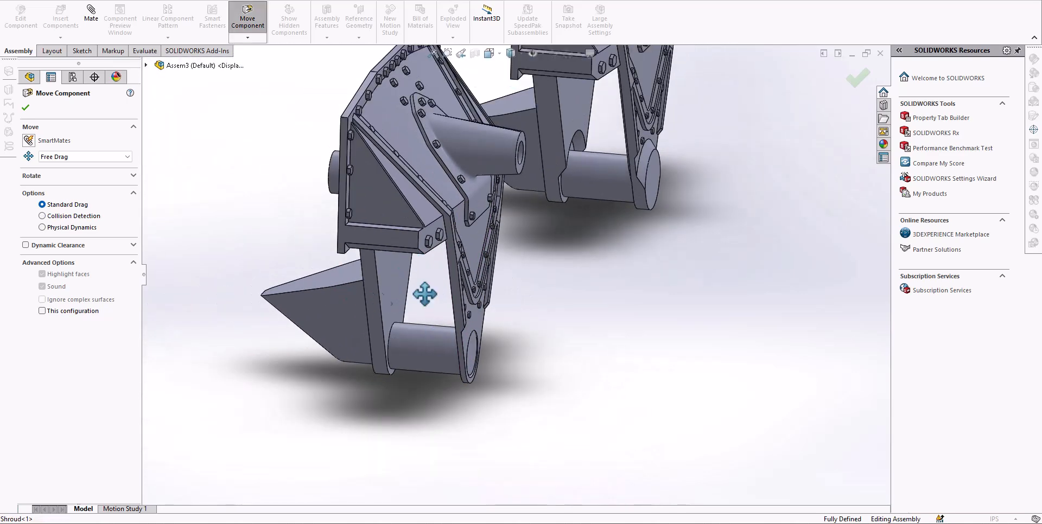
Step: Pull the V4 shroud away from its fixed body mount in Free Drag mode
{"action": "middle_click_drag", "start_coordinate": [633, 189], "coordinate": [600, 186]}
{"action": "scroll", "coordinate": [598, 188], "scroll_direction": "up", "scroll_amount": 3}
{"action": "scroll", "coordinate": [534, 217], "scroll_direction": "down", "scroll_amount": 3}
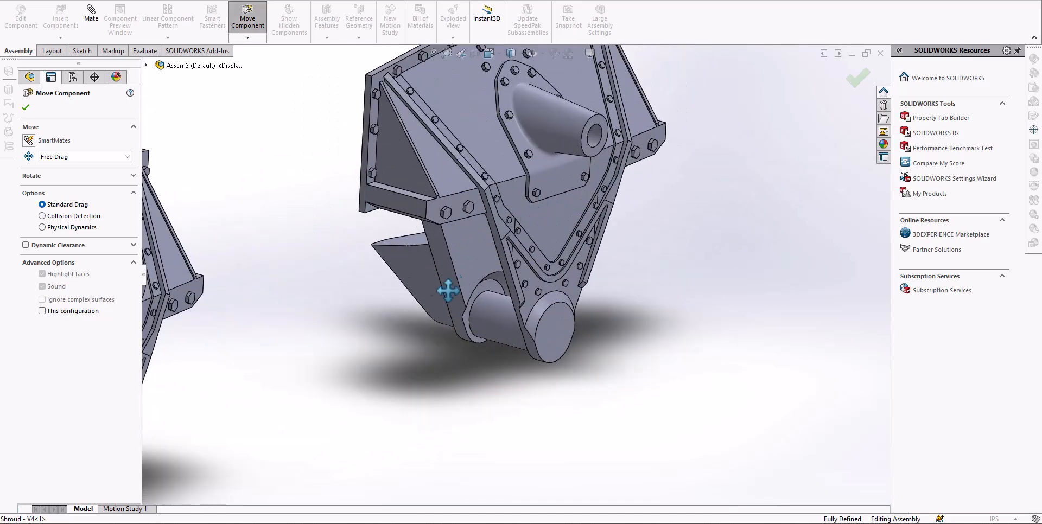
{"action": "left_click_drag", "start_coordinate": [543, 220], "coordinate": [716, 269]}
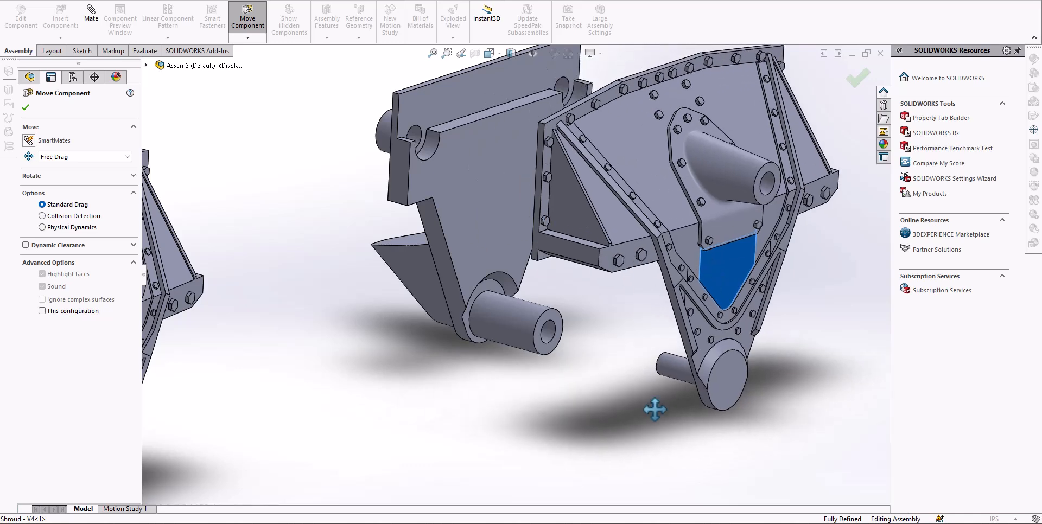
Step: Examine the V4 shroud's lower pin and end cap against the bored tube on its body mount
{"action": "mouse_move", "coordinate": [673, 373]}
{"action": "middle_mouse_down"}
{"action": "mouse_move", "coordinate": [668, 344]}
{"action": "mouse_move", "coordinate": [695, 317]}
{"action": "mouse_move", "coordinate": [704, 392]}
{"action": "middle_mouse_up"}
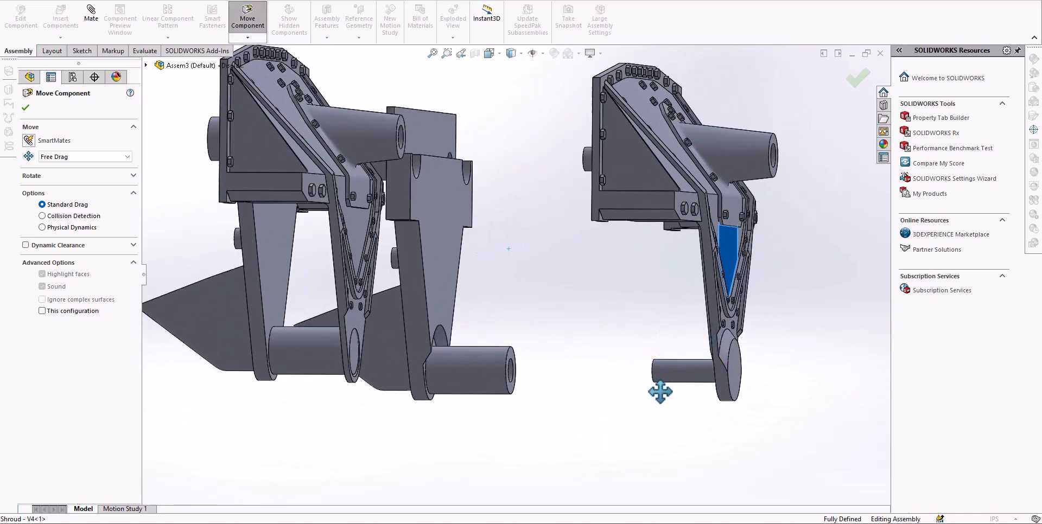
{"action": "middle_click_drag", "start_coordinate": [618, 391], "coordinate": [632, 389]}
{"action": "scroll", "coordinate": [683, 389], "scroll_direction": "down", "scroll_amount": 4}
{"action": "middle_click_drag", "start_coordinate": [646, 297], "coordinate": [628, 303]}
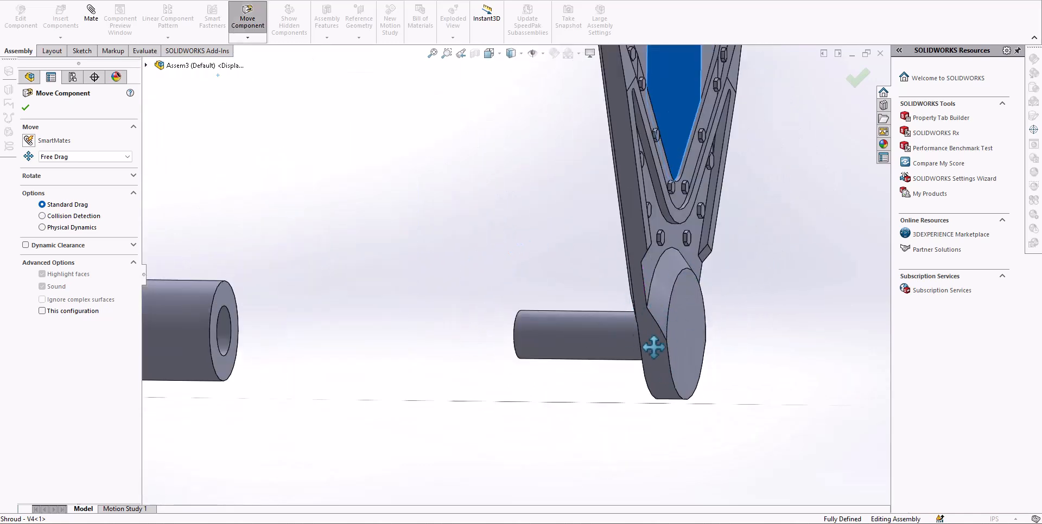
{"action": "scroll", "coordinate": [651, 322], "scroll_direction": "up", "scroll_amount": 4}
{"action": "middle_click_drag", "start_coordinate": [542, 296], "coordinate": [488, 309]}
{"action": "scroll", "coordinate": [492, 307], "scroll_direction": "down", "scroll_amount": 2}
{"action": "scroll", "coordinate": [496, 305], "scroll_direction": "up", "scroll_amount": 2}
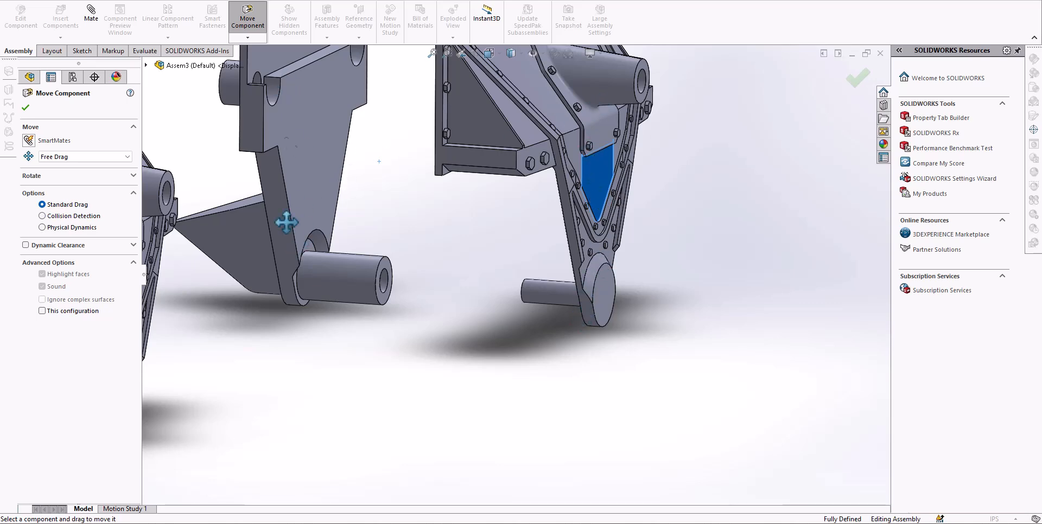
Step: Examine the separated V4 body mount's upper recesses and lower tube beside its shroud, and leave Move Component
{"action": "middle_click_drag", "start_coordinate": [343, 182], "coordinate": [452, 215]}
{"action": "scroll", "coordinate": [452, 215], "scroll_direction": "up", "scroll_amount": 2}
{"action": "scroll", "coordinate": [517, 233], "scroll_direction": "down", "scroll_amount": 2}
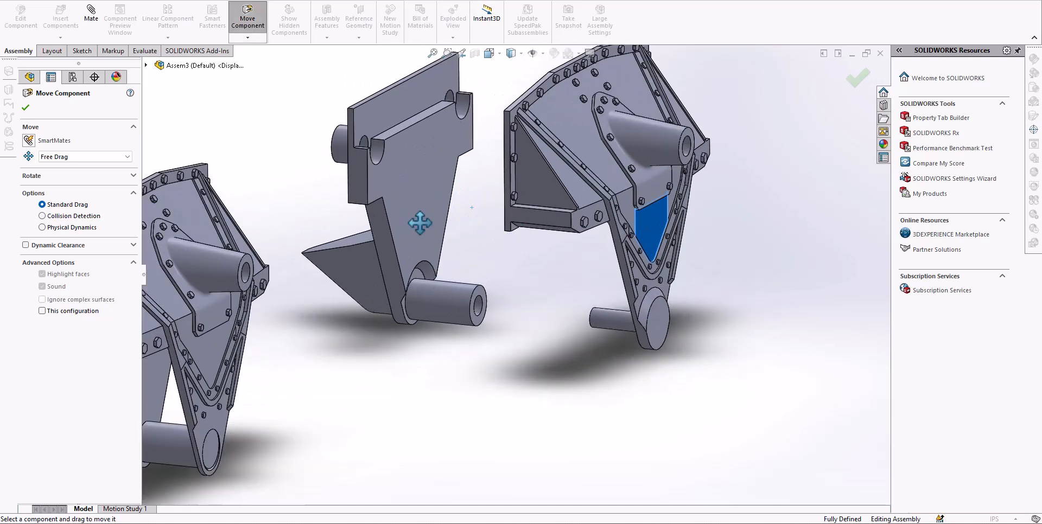
{"action": "middle_click_drag", "start_coordinate": [417, 266], "coordinate": [421, 257]}
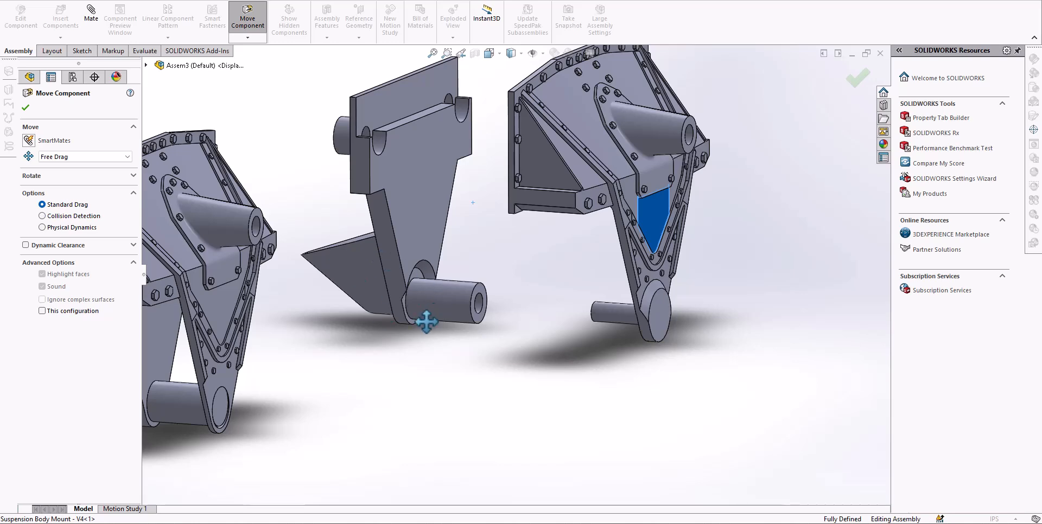
{"action": "middle_click_drag", "start_coordinate": [532, 217], "coordinate": [458, 169]}
{"action": "scroll", "coordinate": [530, 230], "scroll_direction": "up", "scroll_amount": 2}
{"action": "scroll", "coordinate": [513, 176], "scroll_direction": "down", "scroll_amount": 2}
{"action": "scroll", "coordinate": [491, 210], "scroll_direction": "up", "scroll_amount": 1}
{"action": "scroll", "coordinate": [470, 211], "scroll_direction": "down", "scroll_amount": 2}
{"action": "scroll", "coordinate": [476, 210], "scroll_direction": "up", "scroll_amount": 2}
{"action": "middle_click_drag", "start_coordinate": [477, 211], "coordinate": [478, 246]}
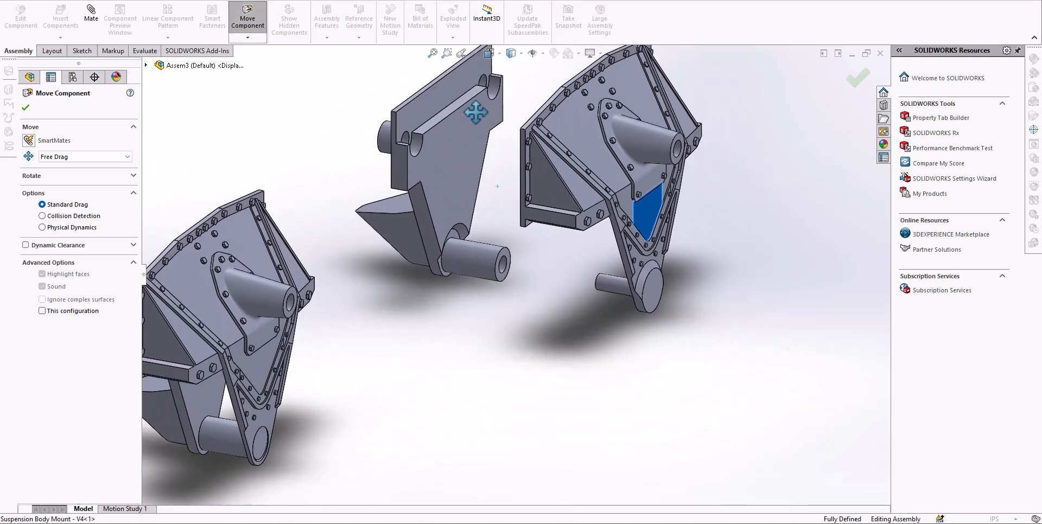
{"action": "left_click", "coordinate": [230, 10]}
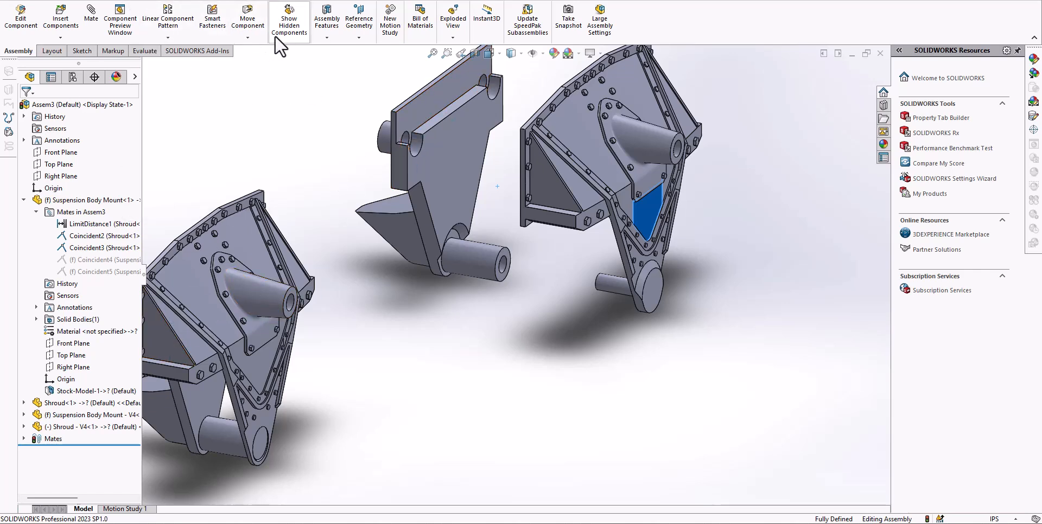
Step: Pull the first shroud away from its body mount in Free Drag mode, and leave the command
{"action": "left_click", "coordinate": [246, 24]}
{"action": "left_click", "coordinate": [239, 22]}
{"action": "left_click_drag", "start_coordinate": [261, 214], "coordinate": [440, 239]}
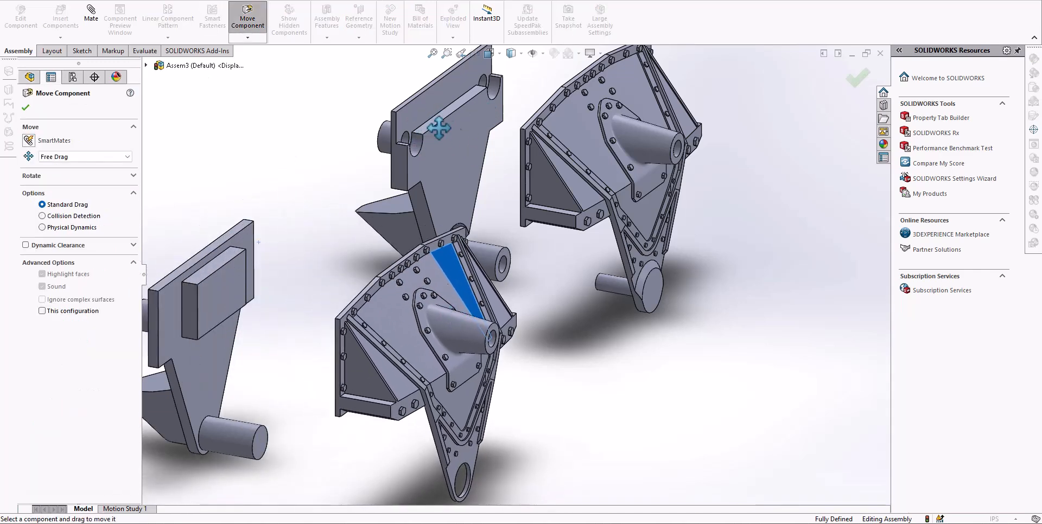
{"action": "left_click", "coordinate": [246, 37]}
Step: Compare the exposed front faces of the two body mounts, including the V4 mount's upper recesses
{"action": "middle_click_drag", "start_coordinate": [467, 170], "coordinate": [507, 223]}
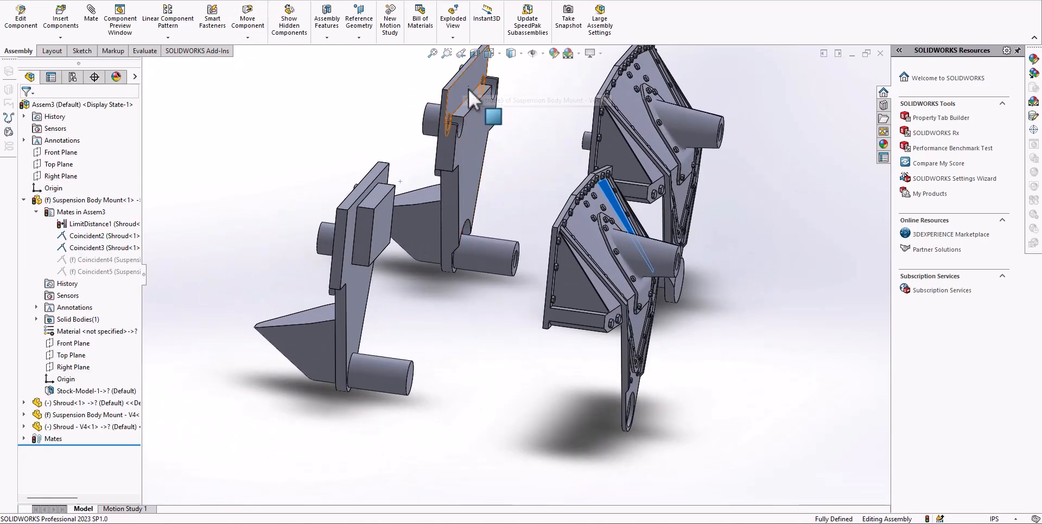
{"action": "middle_click_drag", "start_coordinate": [460, 101], "coordinate": [526, 89]}
{"action": "scroll", "coordinate": [602, 162], "scroll_direction": "down", "scroll_amount": 5}
{"action": "middle_click_drag", "start_coordinate": [601, 162], "coordinate": [486, 115]}
{"action": "scroll", "coordinate": [650, 203], "scroll_direction": "up", "scroll_amount": 4}
Step: Examine the V4 shroud in a Front Plane section offset about 6.80 in, and cancel the section view
{"action": "left_click", "coordinate": [474, 53]}
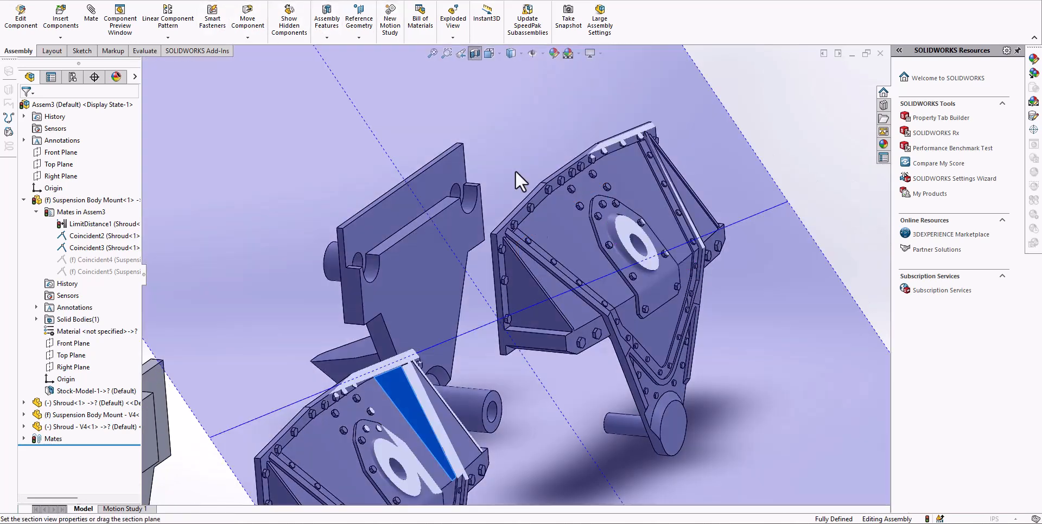
{"action": "left_click_drag", "start_coordinate": [551, 278], "coordinate": [638, 255]}
{"action": "left_click", "coordinate": [41, 305]}
{"action": "scroll", "coordinate": [479, 315], "scroll_direction": "up", "scroll_amount": 4}
{"action": "left_click_drag", "start_coordinate": [673, 184], "coordinate": [549, 287]}
{"action": "scroll", "coordinate": [543, 274], "scroll_direction": "down", "scroll_amount": 9}
{"action": "middle_click_drag", "start_coordinate": [496, 227], "coordinate": [538, 266]}
{"action": "scroll", "coordinate": [552, 185], "scroll_direction": "up", "scroll_amount": 5}
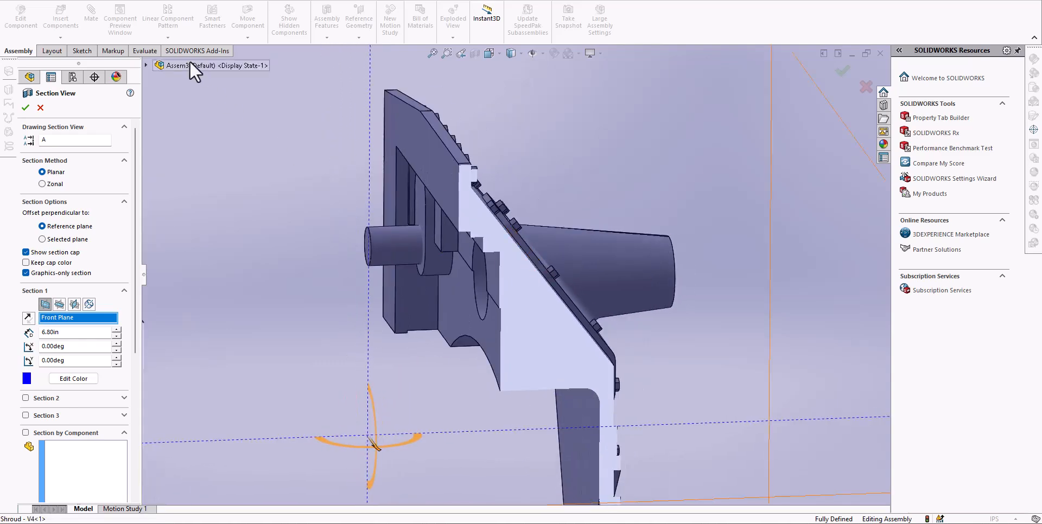
{"action": "left_click", "coordinate": [868, 86]}
Step: Compare the backs of both body mounts and the pins and pockets inside both separated shrouds
{"action": "scroll", "coordinate": [421, 330], "scroll_direction": "up", "scroll_amount": 5}
{"action": "mouse_move", "coordinate": [421, 330]}
{"action": "middle_mouse_down"}
{"action": "mouse_move", "coordinate": [441, 284]}
{"action": "mouse_move", "coordinate": [418, 343]}
{"action": "middle_mouse_up"}
{"action": "scroll", "coordinate": [418, 343], "scroll_direction": "down", "scroll_amount": 5}
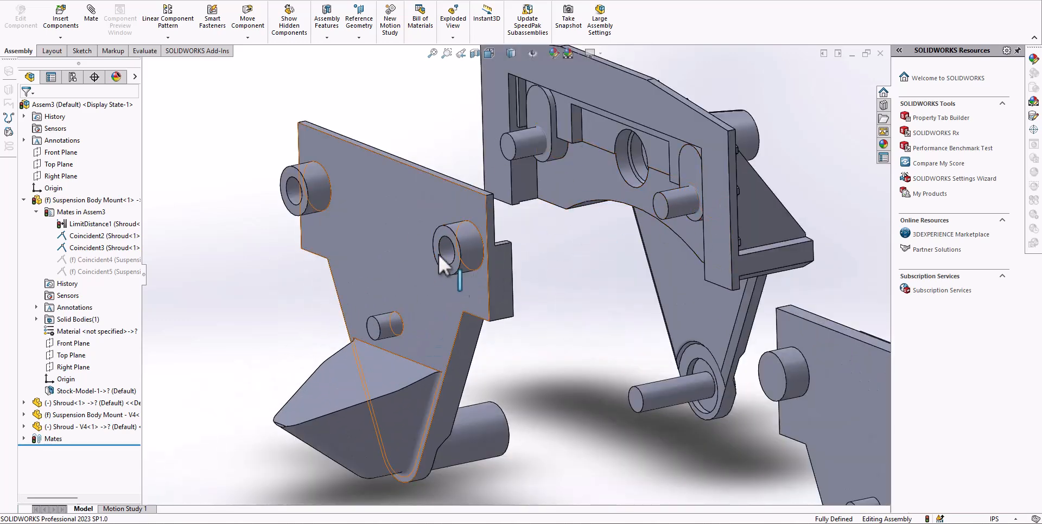
{"action": "scroll", "coordinate": [597, 288], "scroll_direction": "up", "scroll_amount": 5}
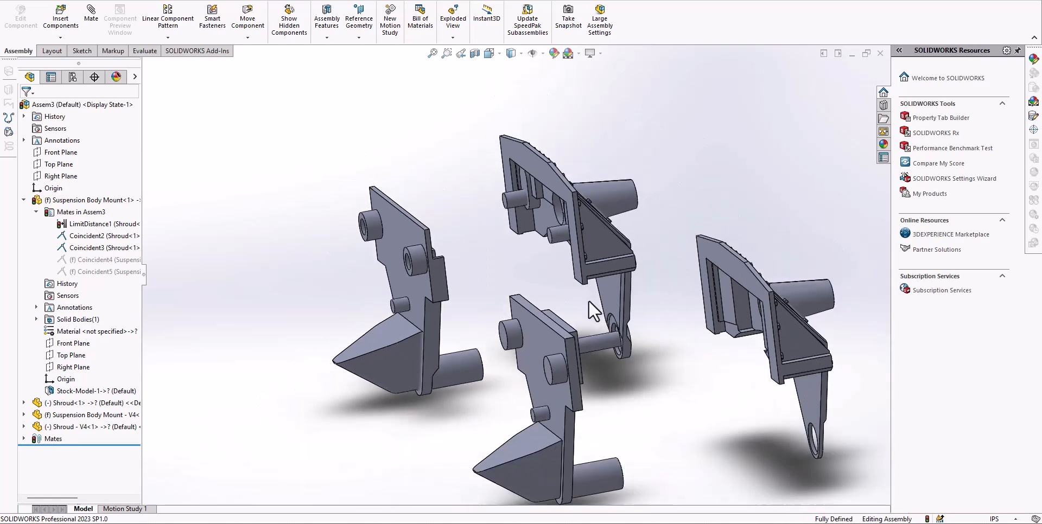
{"action": "scroll", "coordinate": [608, 320], "scroll_direction": "down", "scroll_amount": 2}
{"action": "middle_click_drag", "start_coordinate": [613, 347], "coordinate": [604, 352]}
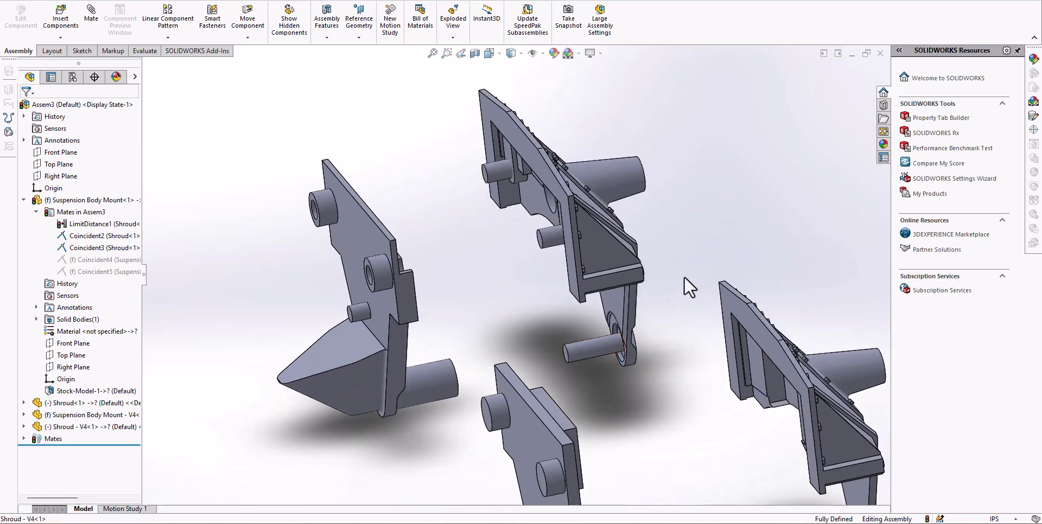
{"action": "middle_click_drag", "start_coordinate": [519, 208], "coordinate": [538, 176]}
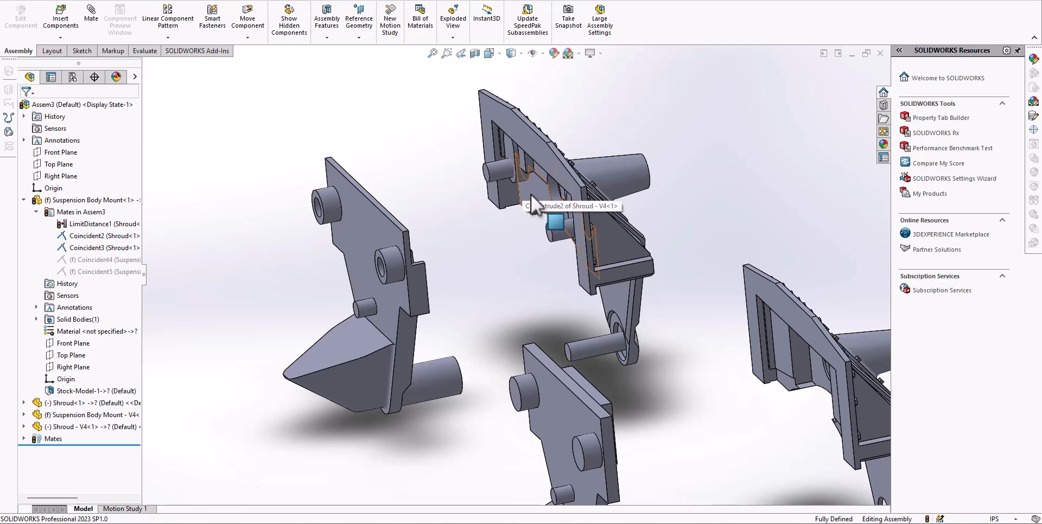
{"action": "scroll", "coordinate": [478, 204], "scroll_direction": "up", "scroll_amount": 3}
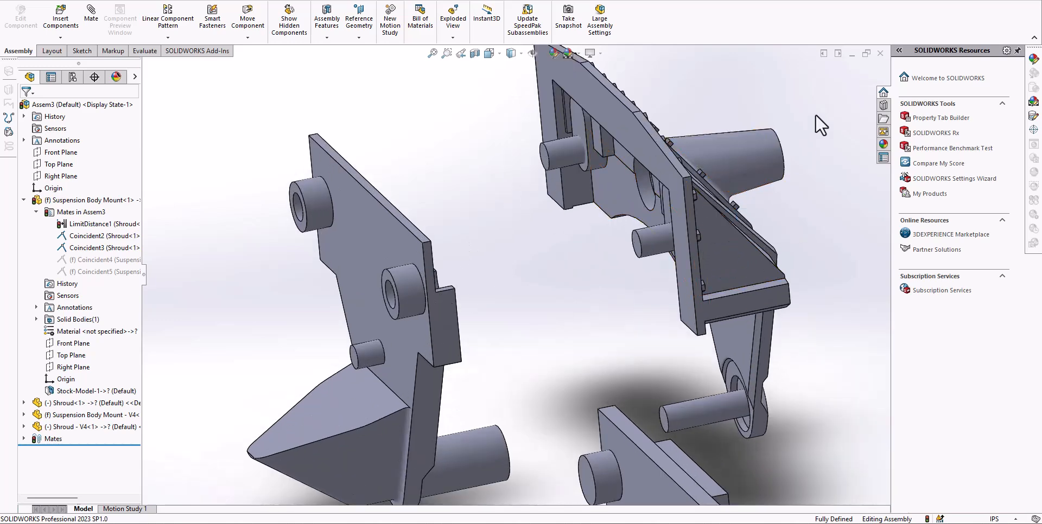
{"action": "scroll", "coordinate": [674, 206], "scroll_direction": "down", "scroll_amount": 2}
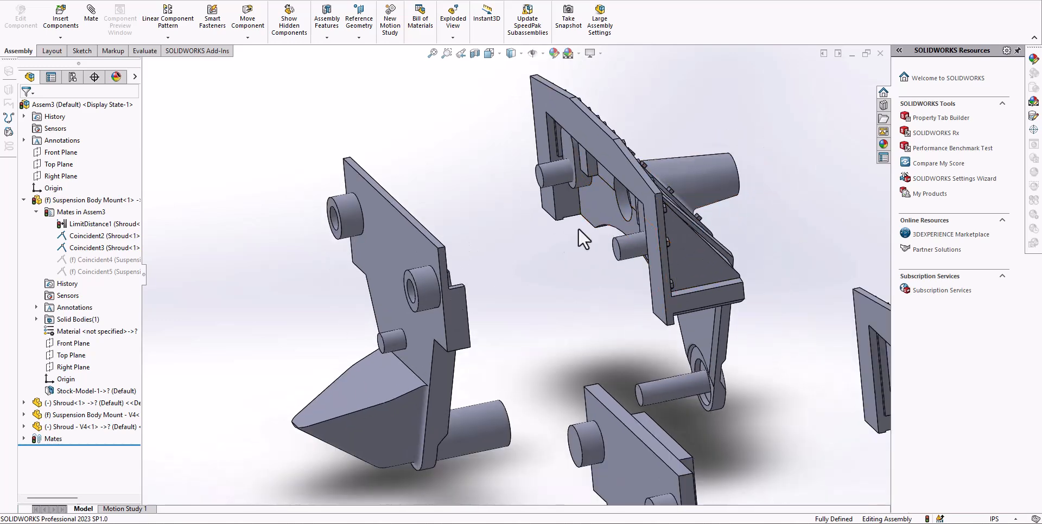
Step: Highlight the V4 shroud's rear rim and the V4 body mount's back face to compare them
{"action": "left_click", "coordinate": [582, 132]}
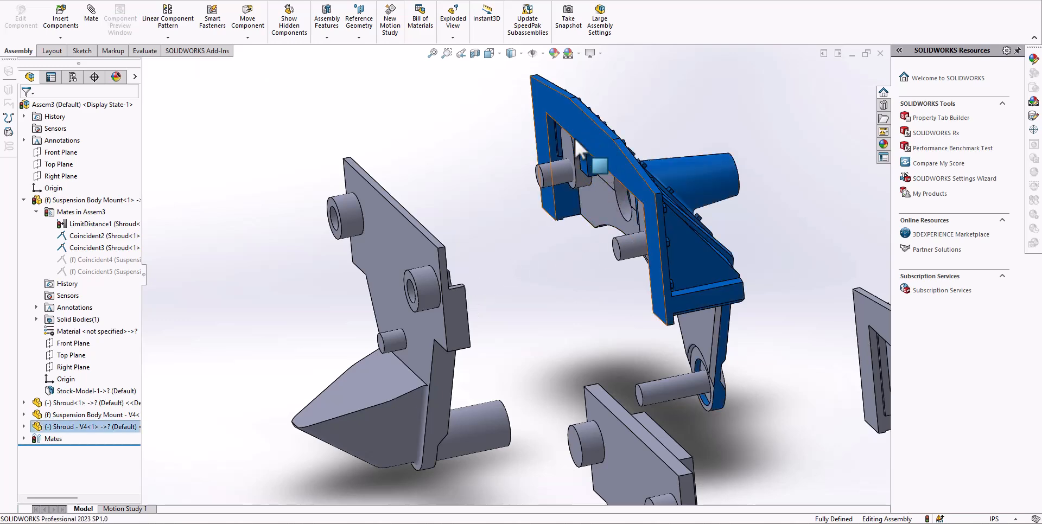
{"action": "left_click", "coordinate": [385, 236]}
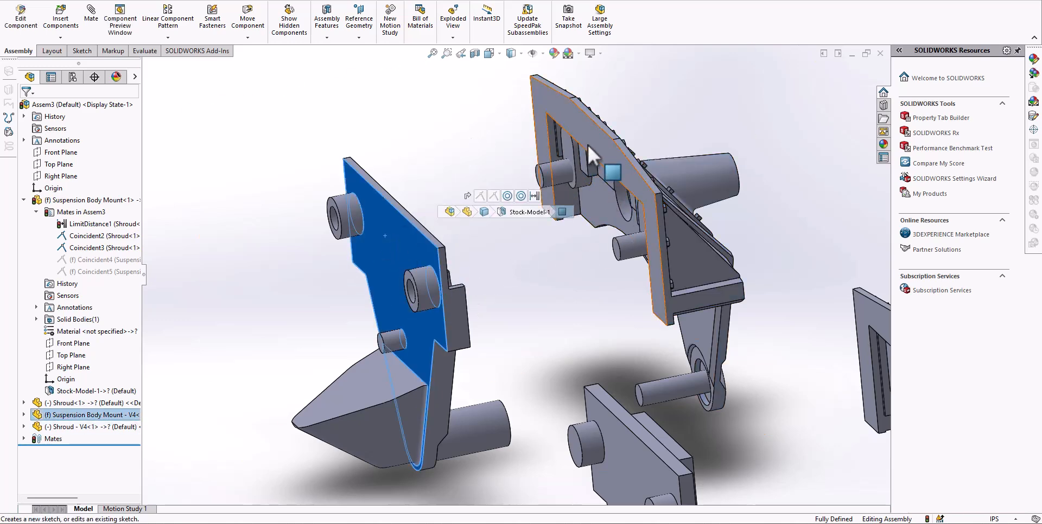
{"action": "left_click", "coordinate": [587, 144]}
{"action": "left_click", "coordinate": [389, 231]}
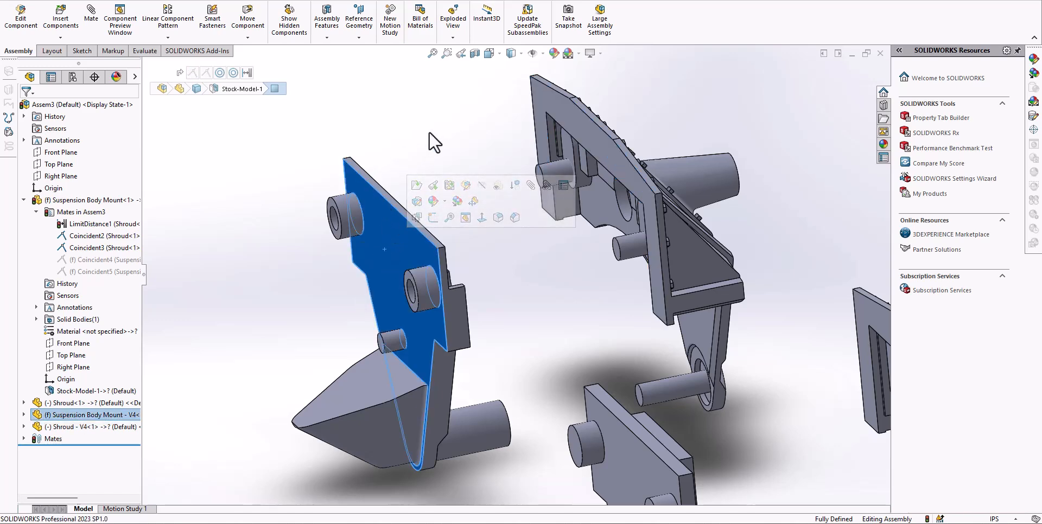
{"action": "scroll", "coordinate": [548, 261], "scroll_direction": "down", "scroll_amount": 2}
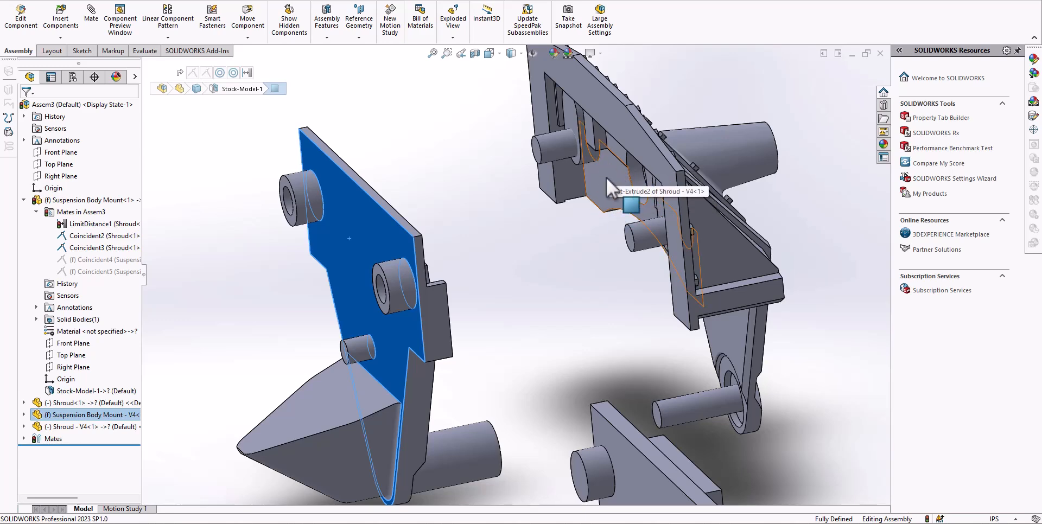
Step: Clear the selection and slide the V4 shroud back onto its body mount with Move Component in Free Drag mode
{"action": "left_click", "coordinate": [568, 265]}
{"action": "left_click", "coordinate": [247, 22]}
{"action": "left_click_drag", "start_coordinate": [649, 236], "coordinate": [322, 268]}
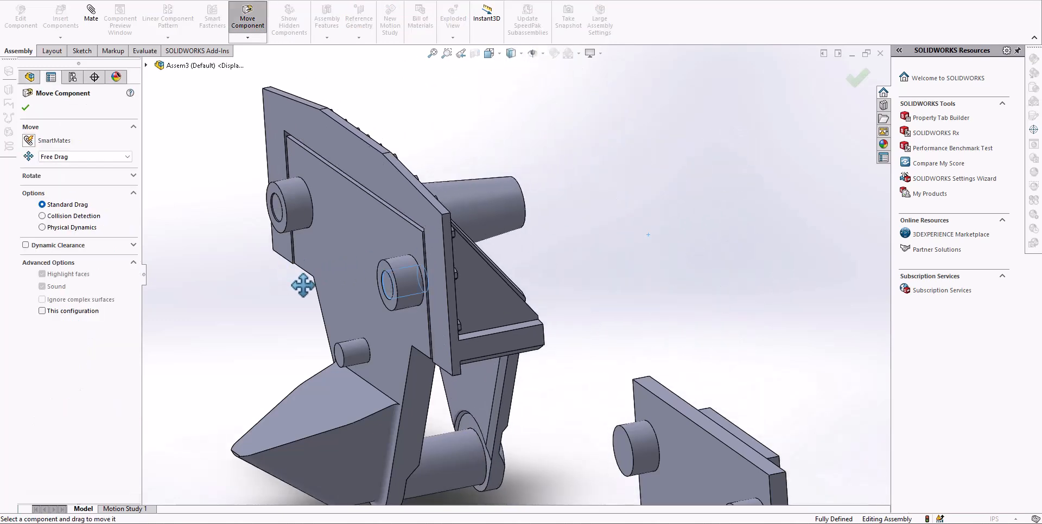
Step: Examine how the V4 shroud's pins and rear rim fit the bored bosses and edges of its body mount
{"action": "scroll", "coordinate": [293, 285], "scroll_direction": "up", "scroll_amount": 5}
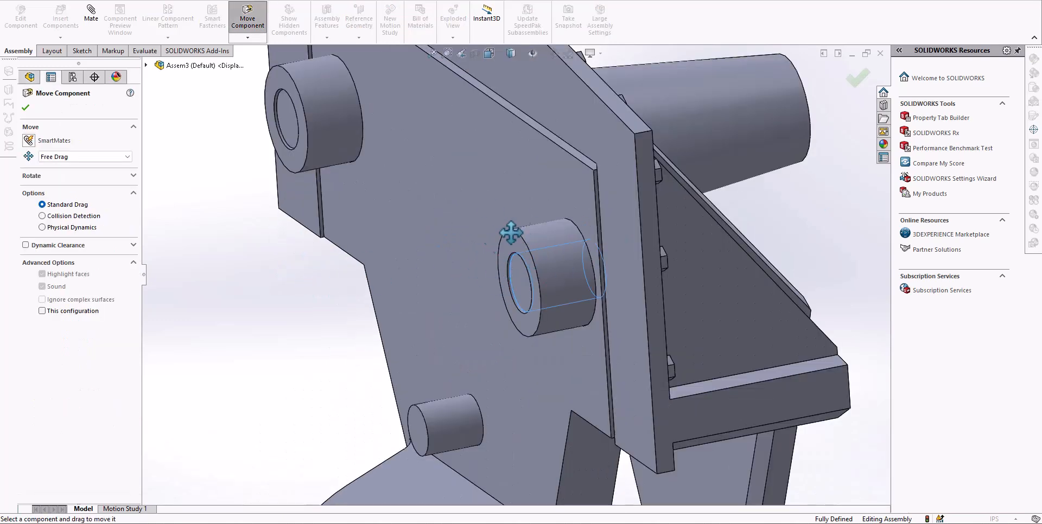
{"action": "scroll", "coordinate": [565, 255], "scroll_direction": "down", "scroll_amount": 2}
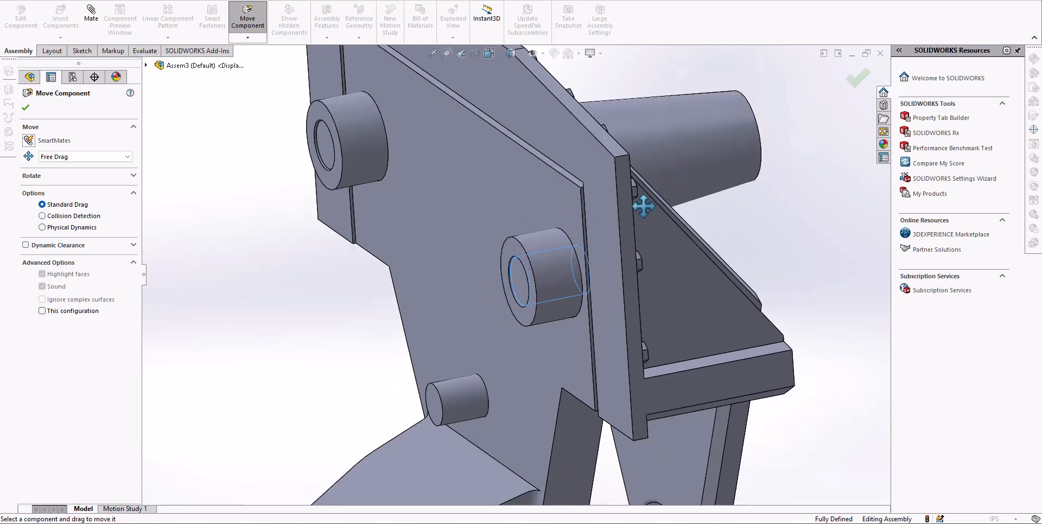
{"action": "scroll", "coordinate": [621, 207], "scroll_direction": "down", "scroll_amount": 2}
{"action": "scroll", "coordinate": [557, 297], "scroll_direction": "up", "scroll_amount": 1}
{"action": "scroll", "coordinate": [555, 291], "scroll_direction": "down", "scroll_amount": 1}
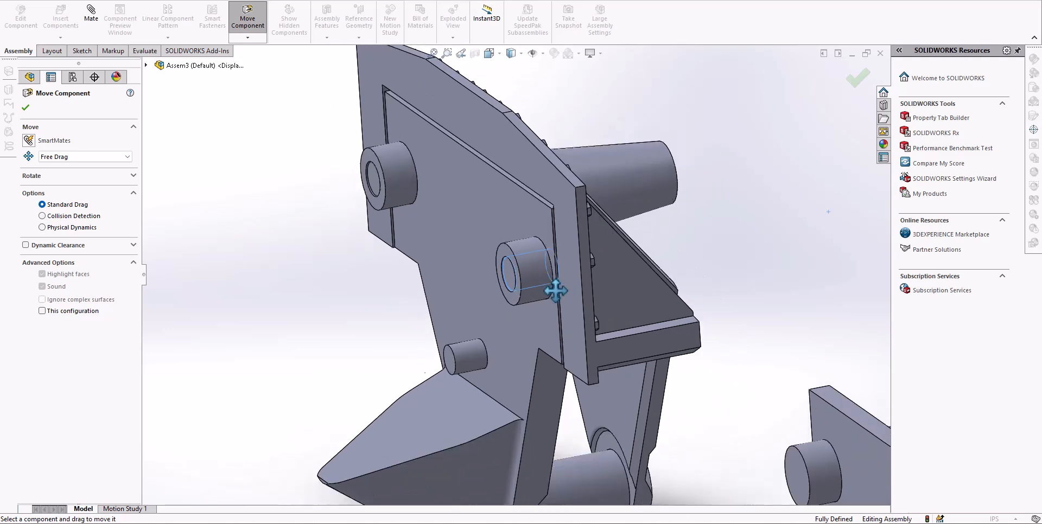
Step: Examine the rejoined body mounts and shrouds from the rear and front, and exit Move Component
{"action": "scroll", "coordinate": [556, 291], "scroll_direction": "down", "scroll_amount": 3}
{"action": "middle_click_drag", "start_coordinate": [559, 295], "coordinate": [615, 284]}
{"action": "middle_click_drag", "start_coordinate": [629, 326], "coordinate": [416, 256]}
{"action": "scroll", "coordinate": [566, 276], "scroll_direction": "down", "scroll_amount": 3}
{"action": "scroll", "coordinate": [475, 299], "scroll_direction": "down", "scroll_amount": 3}
{"action": "middle_click_drag", "start_coordinate": [474, 299], "coordinate": [384, 149]}
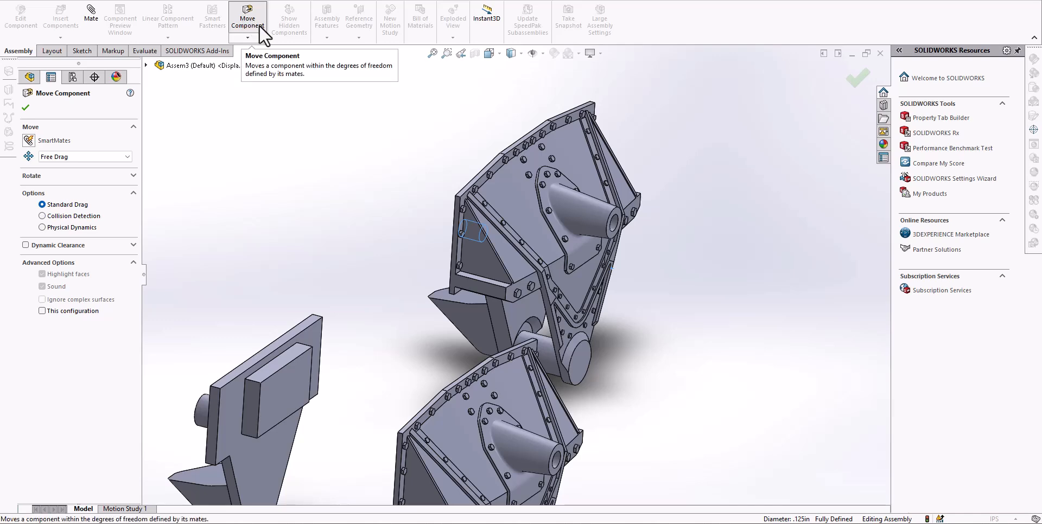
{"action": "scroll", "coordinate": [510, 254], "scroll_direction": "up", "scroll_amount": 3}
{"action": "middle_click_drag", "start_coordinate": [510, 253], "coordinate": [476, 281]}
{"action": "scroll", "coordinate": [666, 279], "scroll_direction": "down", "scroll_amount": 2}
{"action": "middle_click_drag", "start_coordinate": [519, 188], "coordinate": [573, 250]}
{"action": "scroll", "coordinate": [573, 250], "scroll_direction": "down", "scroll_amount": 1}
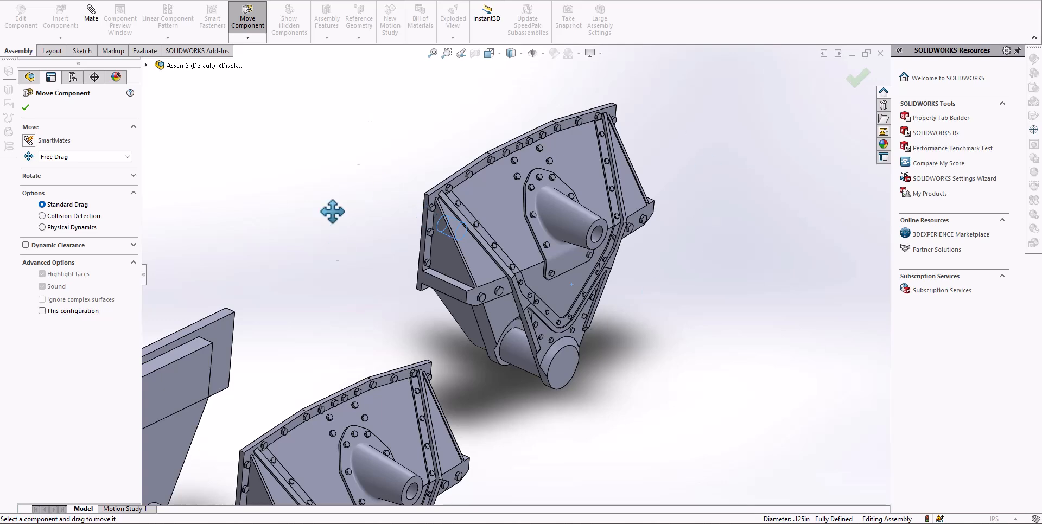
{"action": "left_click", "coordinate": [243, 21]}
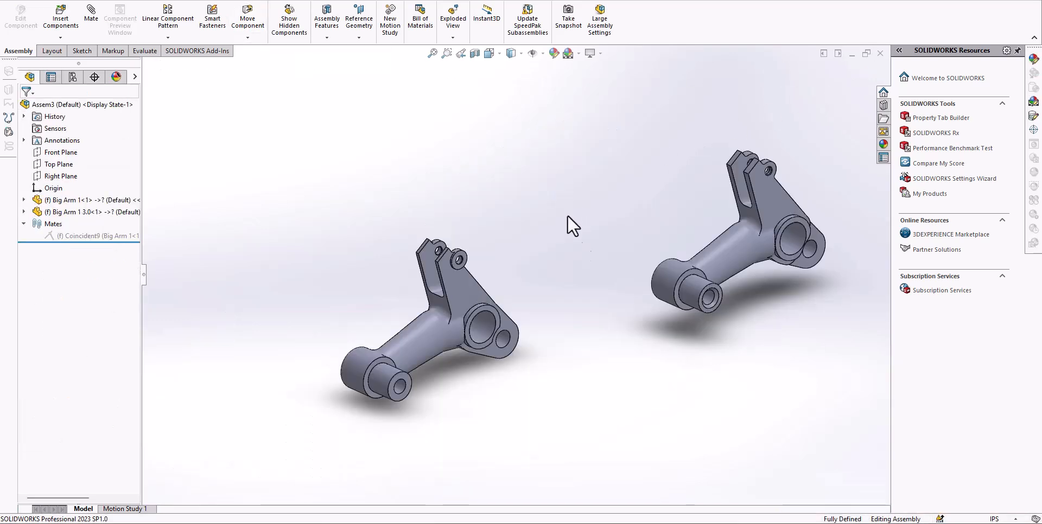
Step: Compare the overall shapes of the original big arm and the Big Arm 1 3.0
{"action": "scroll", "coordinate": [597, 268], "scroll_direction": "up", "scroll_amount": 1}
{"action": "middle_click_drag", "start_coordinate": [593, 267], "coordinate": [473, 379]}
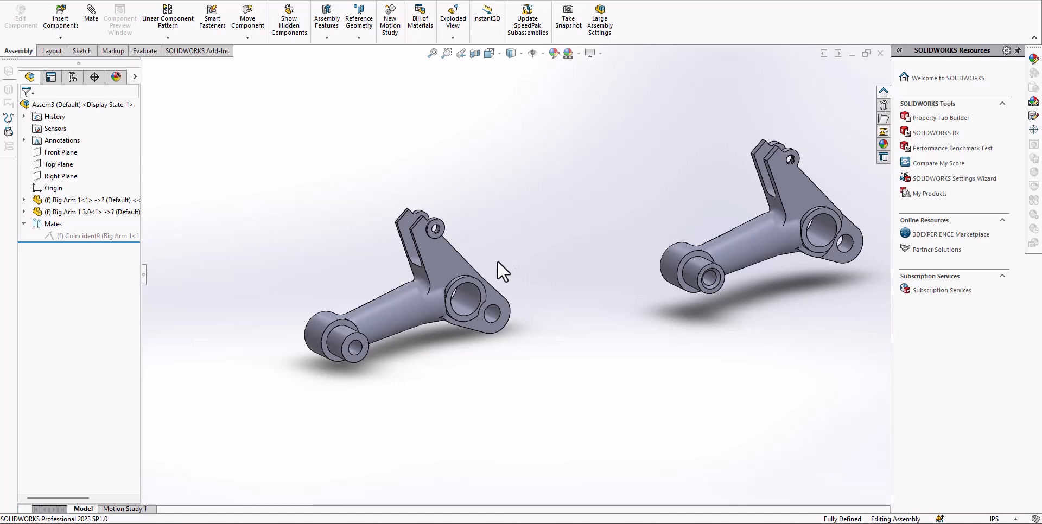
{"action": "middle_click_drag", "start_coordinate": [588, 298], "coordinate": [548, 400]}
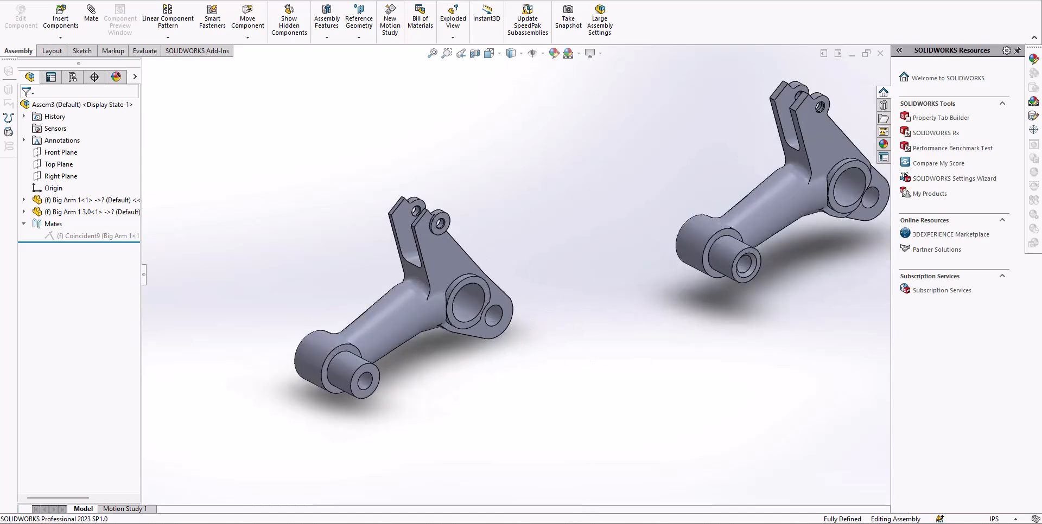
{"action": "mouse_move", "coordinate": [534, 523]}
{"action": "left_click", "coordinate": [465, 497]}
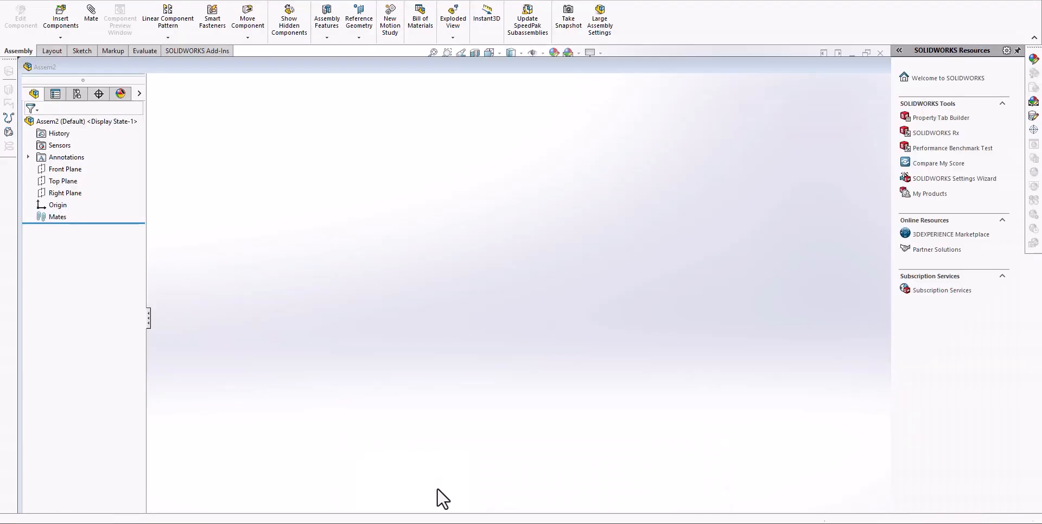
{"action": "mouse_move", "coordinate": [534, 523]}
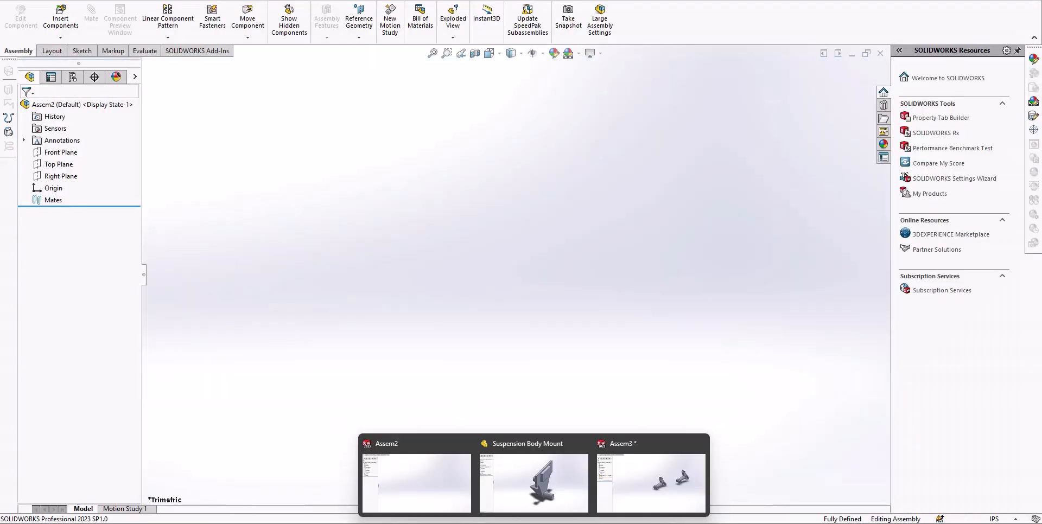
{"action": "left_click", "coordinate": [644, 482]}
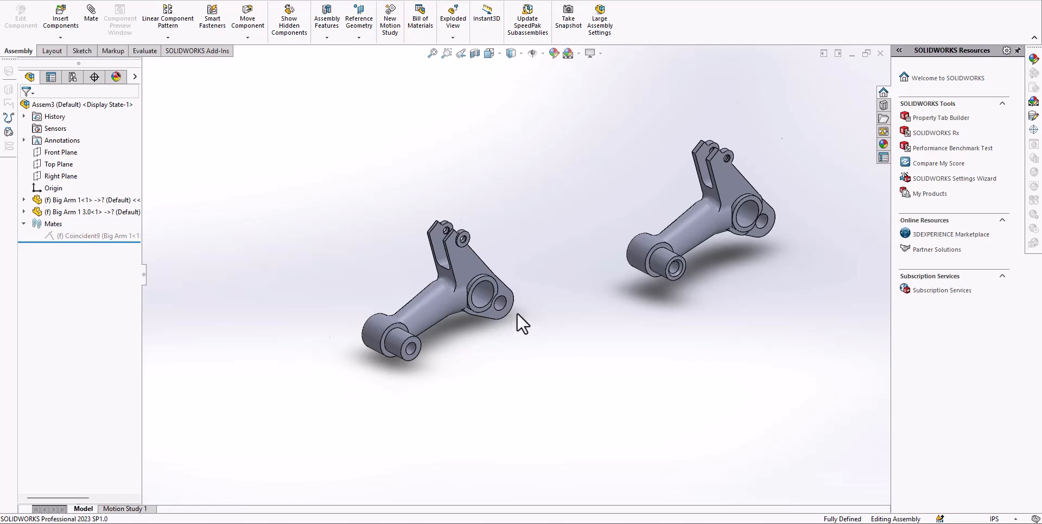
Step: Examine the main pivot bore, its notched boss and the adjacent smaller hole on the original big arm
{"action": "scroll", "coordinate": [512, 301], "scroll_direction": "down", "scroll_amount": 4}
{"action": "scroll", "coordinate": [505, 291], "scroll_direction": "up", "scroll_amount": 2}
{"action": "scroll", "coordinate": [399, 283], "scroll_direction": "down", "scroll_amount": 3}
{"action": "middle_click_drag", "start_coordinate": [580, 286], "coordinate": [603, 300]}
{"action": "scroll", "coordinate": [600, 302], "scroll_direction": "down", "scroll_amount": 5}
{"action": "left_click_drag", "start_coordinate": [562, 259], "coordinate": [502, 209]}
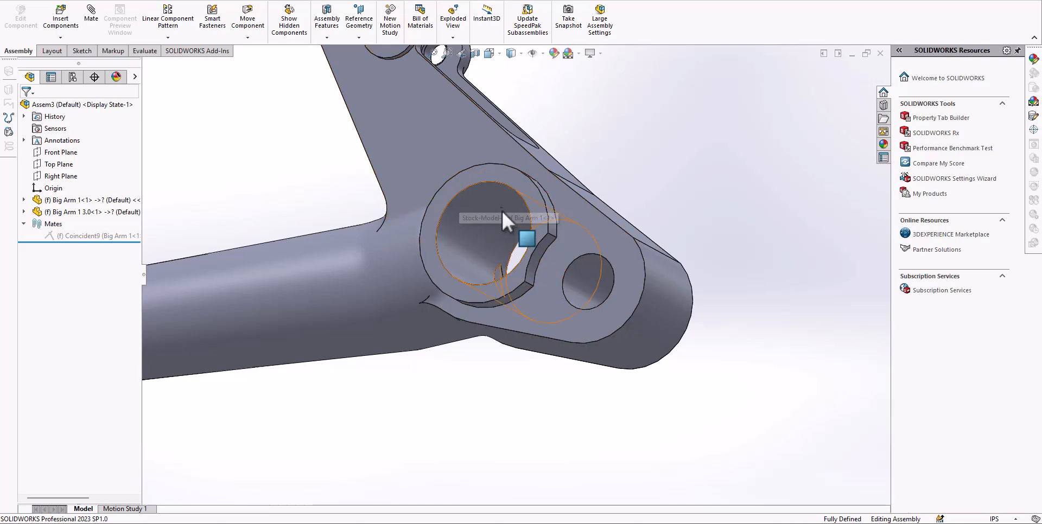
{"action": "left_click_drag", "start_coordinate": [519, 255], "coordinate": [595, 288]}
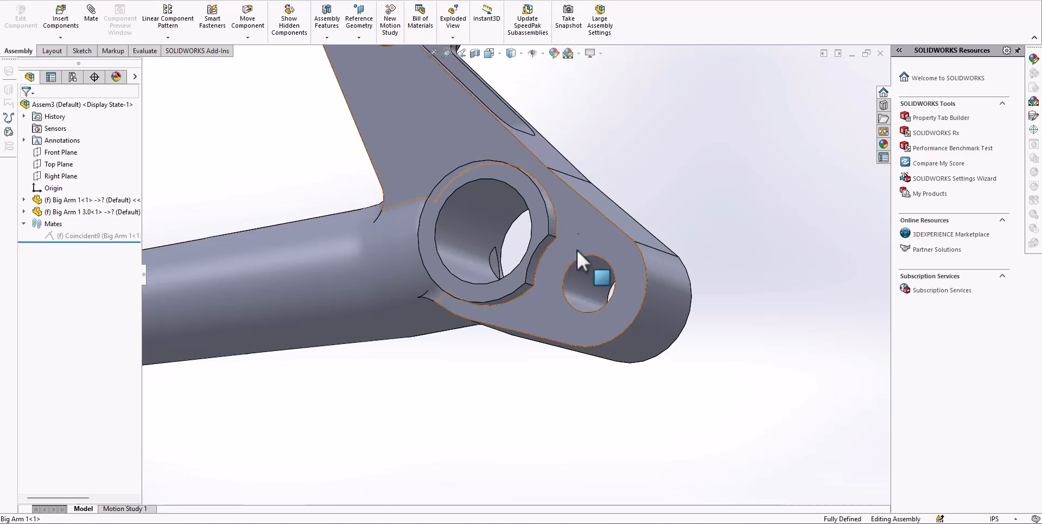
Step: Compare the upper fork ears and their pin holes on both big arms
{"action": "middle_click_drag", "start_coordinate": [589, 227], "coordinate": [546, 337]}
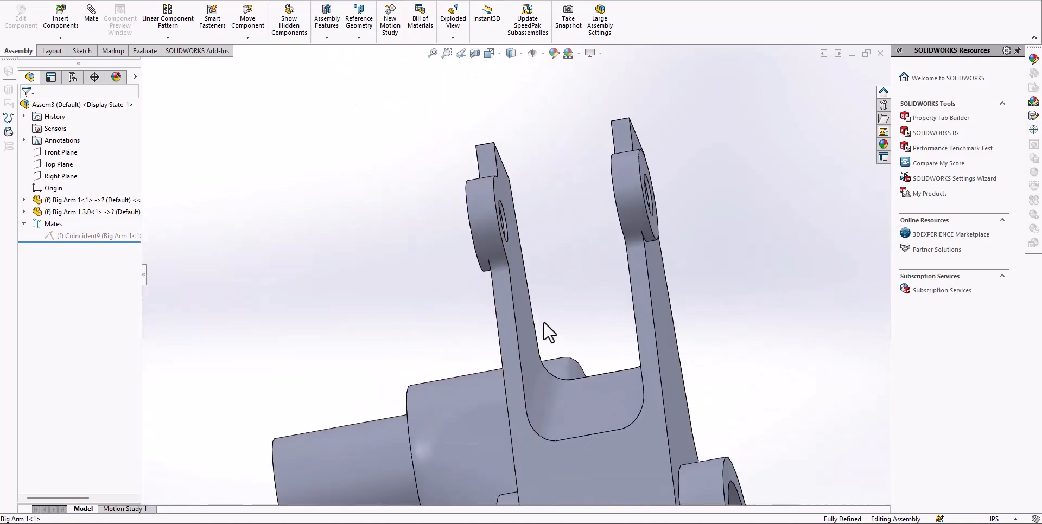
{"action": "middle_click_drag", "start_coordinate": [493, 299], "coordinate": [516, 275]}
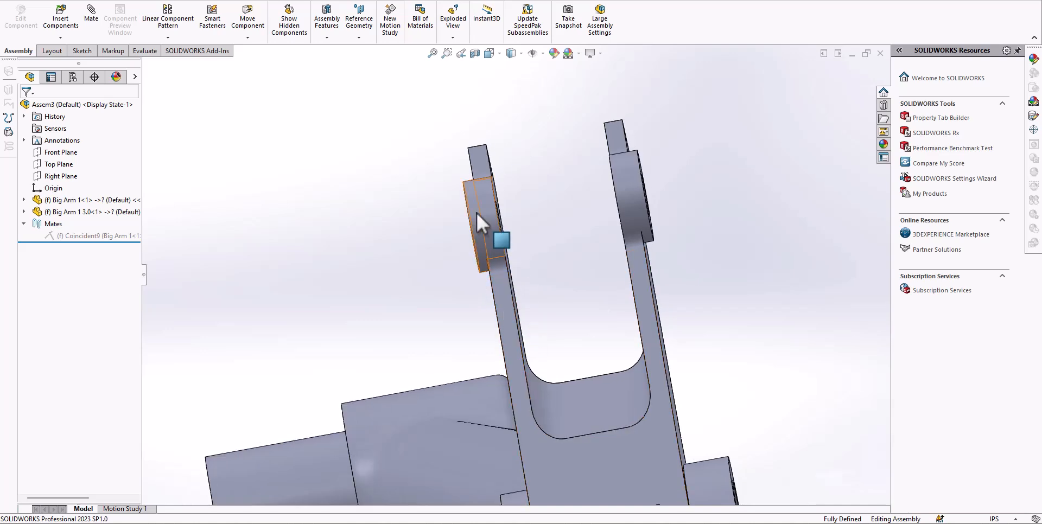
{"action": "middle_click_drag", "start_coordinate": [463, 207], "coordinate": [467, 235]}
{"action": "scroll", "coordinate": [467, 236], "scroll_direction": "up", "scroll_amount": 2}
{"action": "scroll", "coordinate": [712, 450], "scroll_direction": "down", "scroll_amount": 4}
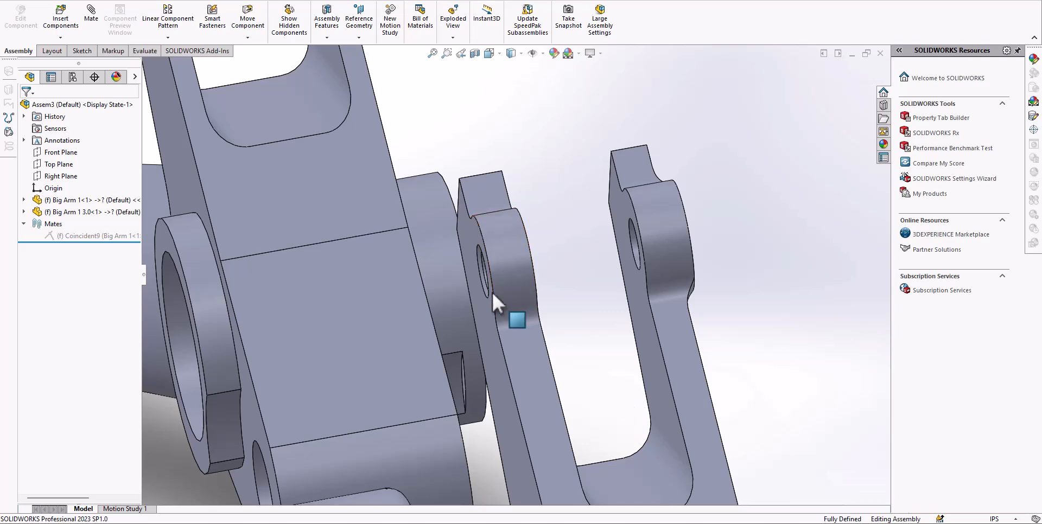
{"action": "scroll", "coordinate": [495, 270], "scroll_direction": "up", "scroll_amount": 3}
{"action": "scroll", "coordinate": [503, 293], "scroll_direction": "down", "scroll_amount": 2}
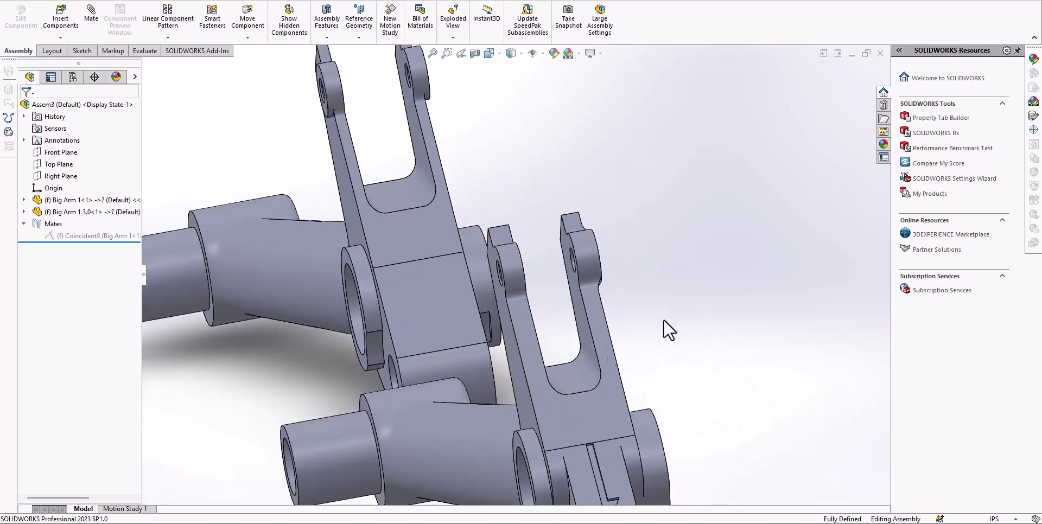
{"action": "scroll", "coordinate": [586, 222], "scroll_direction": "up", "scroll_amount": 4}
{"action": "scroll", "coordinate": [382, 151], "scroll_direction": "down", "scroll_amount": 5}
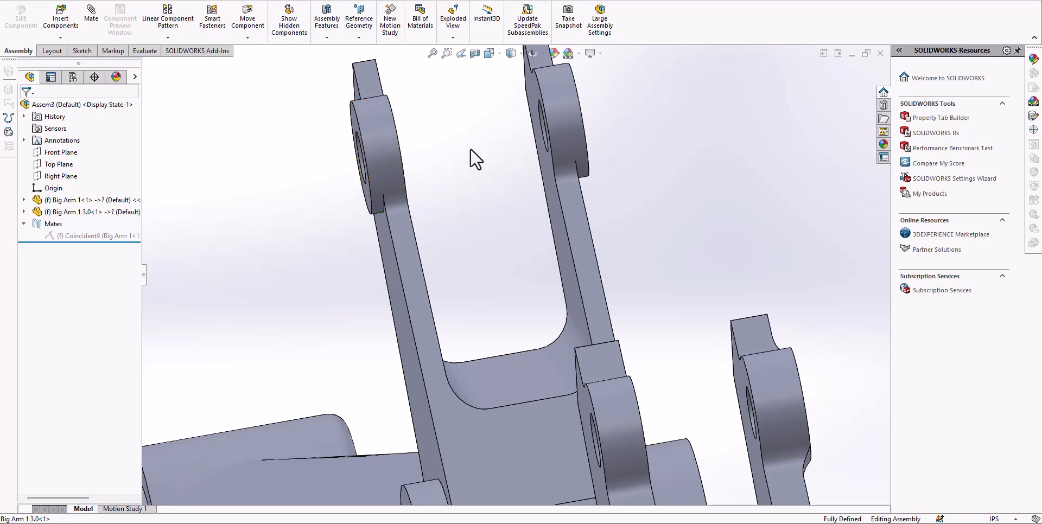
{"action": "middle_click_drag", "start_coordinate": [401, 155], "coordinate": [416, 168]}
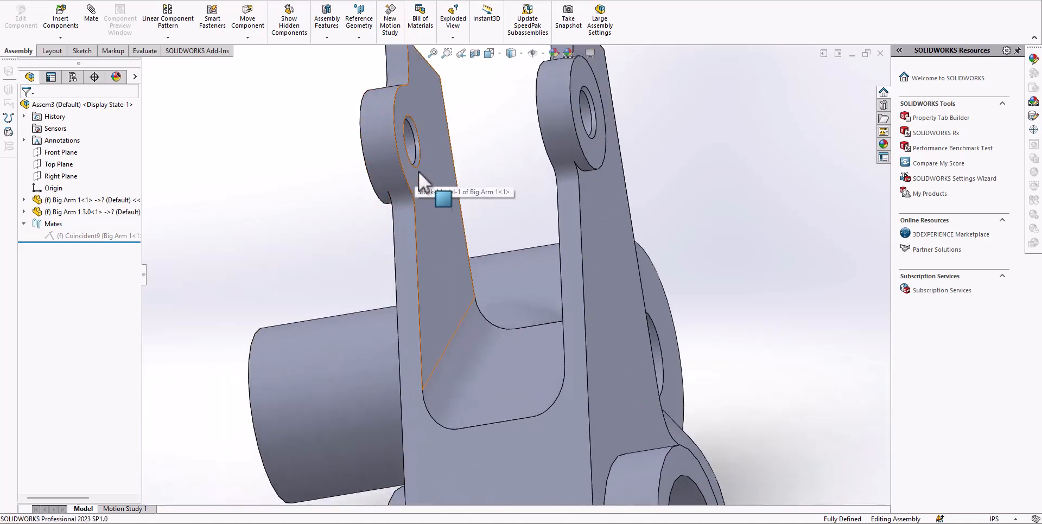
{"action": "middle_click_drag", "start_coordinate": [309, 334], "coordinate": [496, 298]}
Step: Compare the cylindrical stub ends of both big arms, including the stepped bore in the Big Arm 1 3.0 stub
{"action": "scroll", "coordinate": [399, 279], "scroll_direction": "up", "scroll_amount": 4}
{"action": "scroll", "coordinate": [376, 279], "scroll_direction": "up", "scroll_amount": 4}
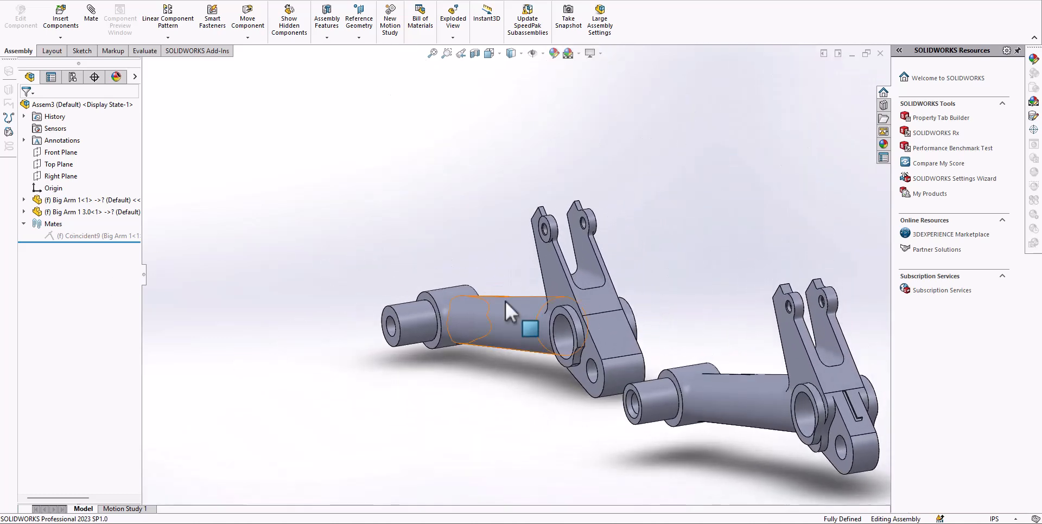
{"action": "scroll", "coordinate": [606, 438], "scroll_direction": "down", "scroll_amount": 3}
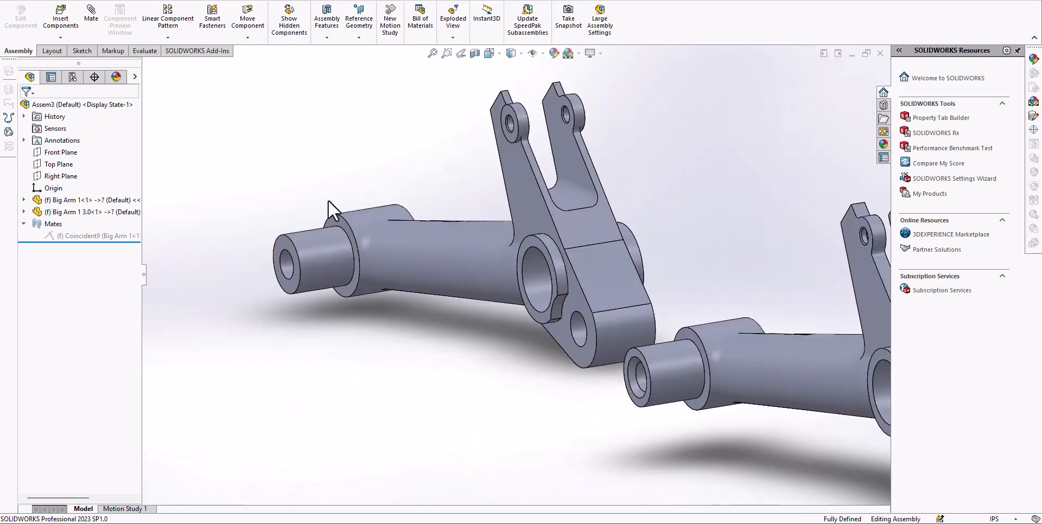
{"action": "scroll", "coordinate": [396, 298], "scroll_direction": "up", "scroll_amount": 2}
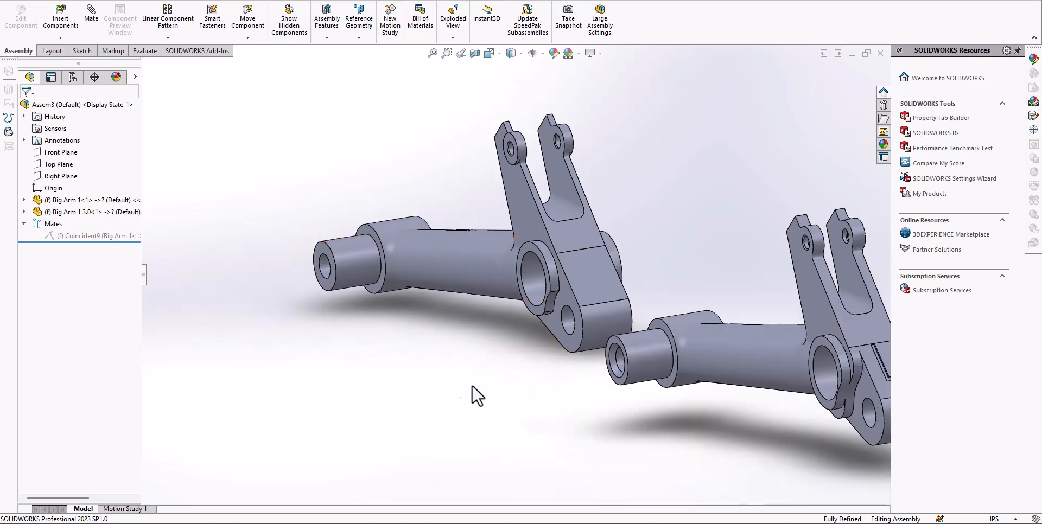
{"action": "left_click", "coordinate": [351, 268]}
{"action": "left_click", "coordinate": [376, 313]}
{"action": "left_click", "coordinate": [641, 369]}
{"action": "left_click", "coordinate": [512, 411]}
{"action": "scroll", "coordinate": [534, 394], "scroll_direction": "down", "scroll_amount": 5}
{"action": "middle_click_drag", "start_coordinate": [553, 375], "coordinate": [549, 299]}
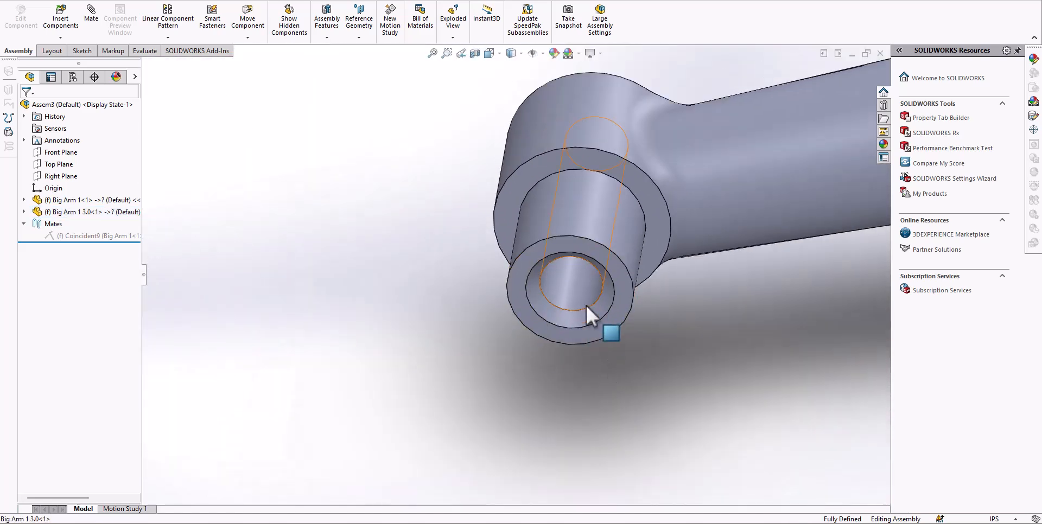
{"action": "scroll", "coordinate": [559, 330], "scroll_direction": "up", "scroll_amount": 10}
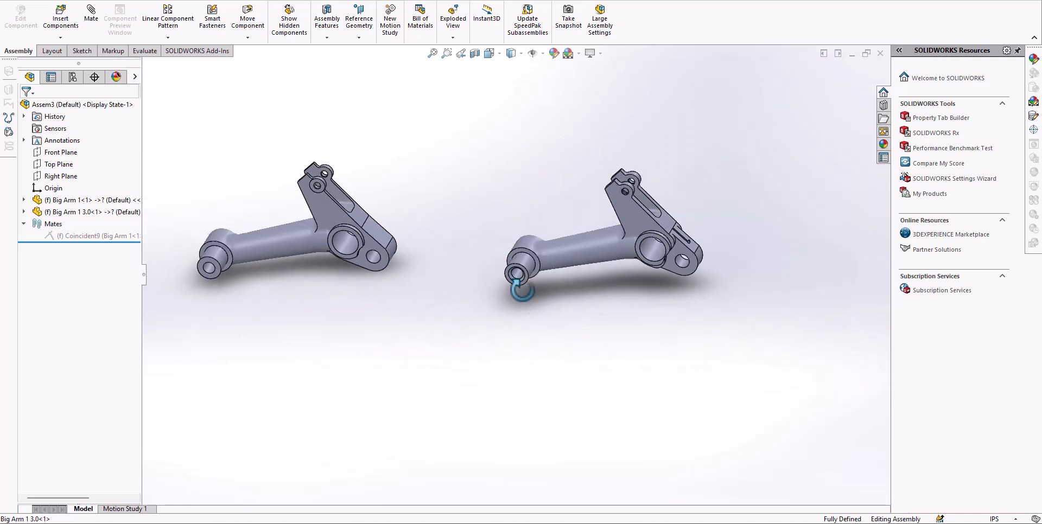
Step: Compare the lower lug holes and surrounding faces next to the main bores on both big arms
{"action": "scroll", "coordinate": [607, 236], "scroll_direction": "down", "scroll_amount": 8}
{"action": "middle_click_drag", "start_coordinate": [642, 218], "coordinate": [543, 221]}
{"action": "scroll", "coordinate": [568, 233], "scroll_direction": "up", "scroll_amount": 8}
{"action": "scroll", "coordinate": [493, 242], "scroll_direction": "down", "scroll_amount": 6}
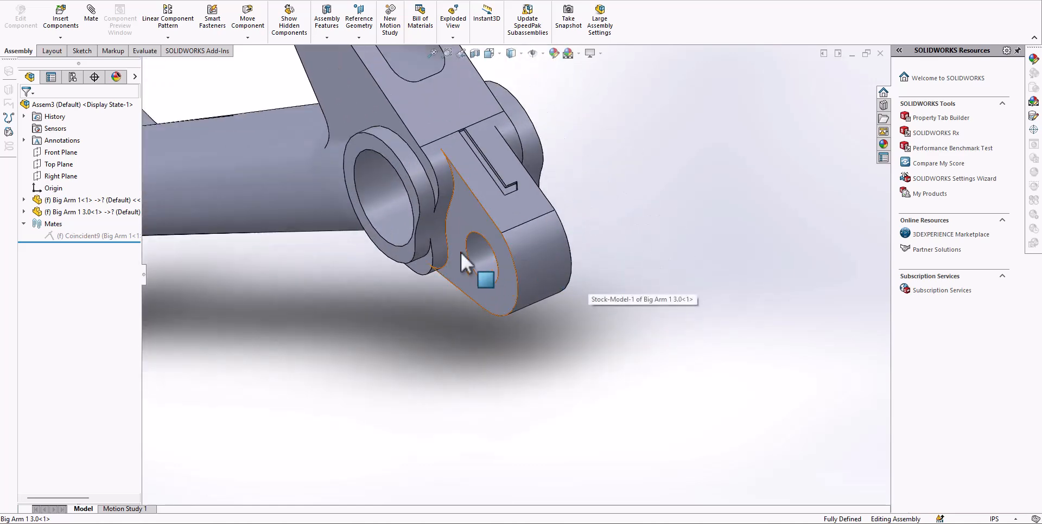
{"action": "scroll", "coordinate": [526, 247], "scroll_direction": "up", "scroll_amount": 6}
{"action": "scroll", "coordinate": [434, 239], "scroll_direction": "down", "scroll_amount": 5}
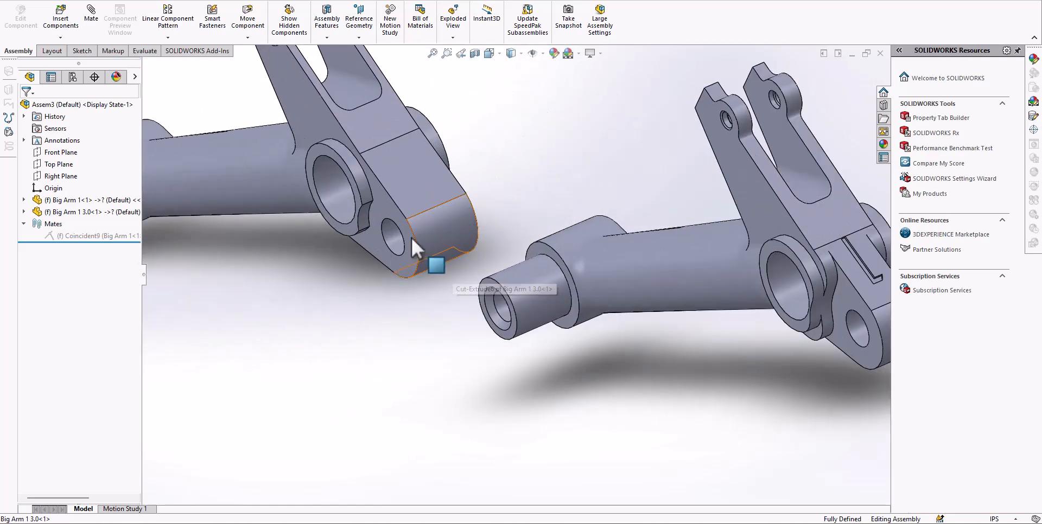
{"action": "scroll", "coordinate": [434, 239], "scroll_direction": "up", "scroll_amount": 5}
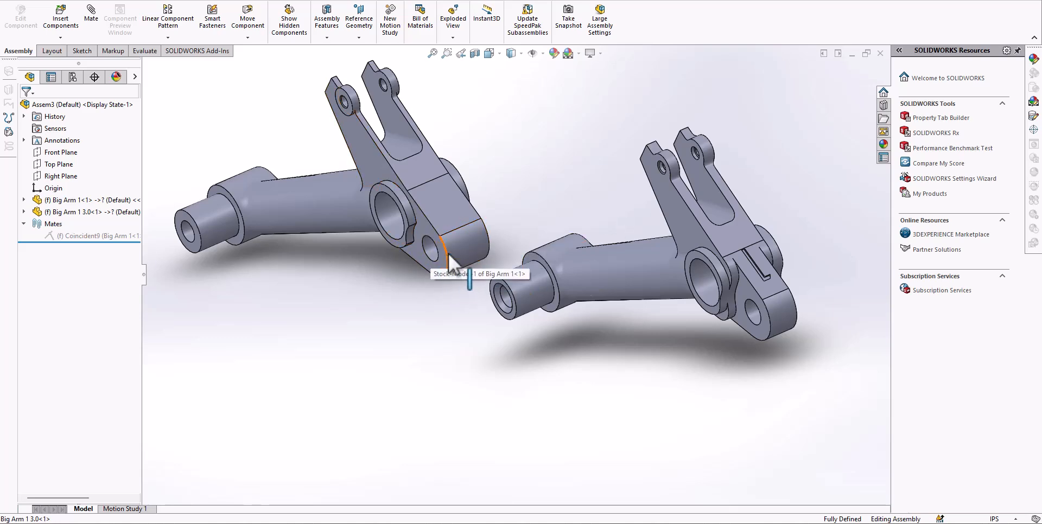
{"action": "scroll", "coordinate": [449, 256], "scroll_direction": "up", "scroll_amount": 1}
{"action": "scroll", "coordinate": [570, 274], "scroll_direction": "down", "scroll_amount": 3}
{"action": "scroll", "coordinate": [576, 276], "scroll_direction": "up", "scroll_amount": 1}
{"action": "scroll", "coordinate": [805, 337], "scroll_direction": "down", "scroll_amount": 4}
{"action": "middle_click_drag", "start_coordinate": [653, 317], "coordinate": [641, 244]}
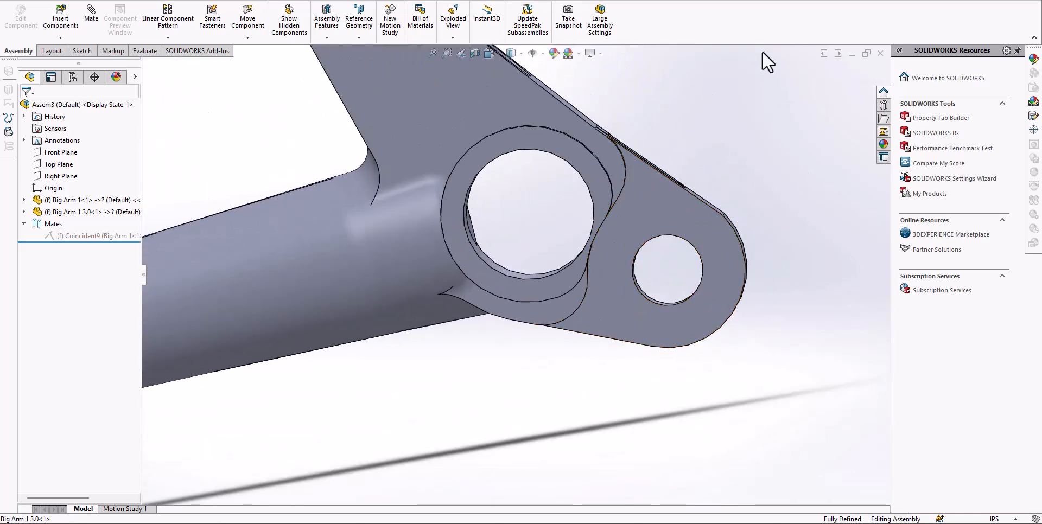
Step: Compare the original arm's notched bore boss with the contoured boss and L-shaped slot on Big Arm 1 3.0
{"action": "scroll", "coordinate": [404, 276], "scroll_direction": "up", "scroll_amount": 3}
{"action": "scroll", "coordinate": [314, 312], "scroll_direction": "down", "scroll_amount": 2}
{"action": "scroll", "coordinate": [367, 302], "scroll_direction": "down", "scroll_amount": 2}
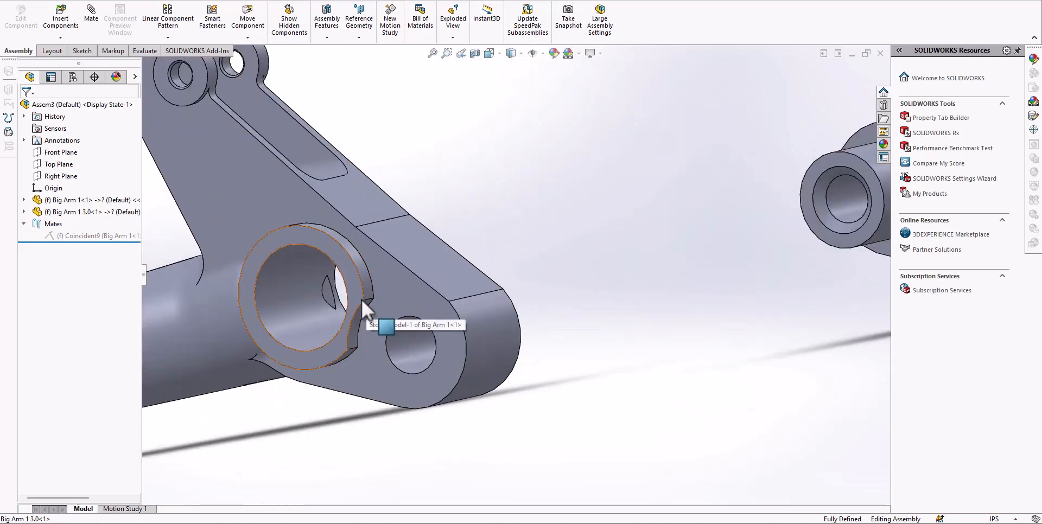
{"action": "scroll", "coordinate": [474, 306], "scroll_direction": "up", "scroll_amount": 2}
{"action": "scroll", "coordinate": [475, 304], "scroll_direction": "up", "scroll_amount": 3}
{"action": "middle_click_drag", "start_coordinate": [725, 244], "coordinate": [603, 268]}
{"action": "scroll", "coordinate": [426, 337], "scroll_direction": "down", "scroll_amount": 5}
{"action": "scroll", "coordinate": [463, 301], "scroll_direction": "up", "scroll_amount": 3}
{"action": "scroll", "coordinate": [457, 319], "scroll_direction": "down", "scroll_amount": 4}
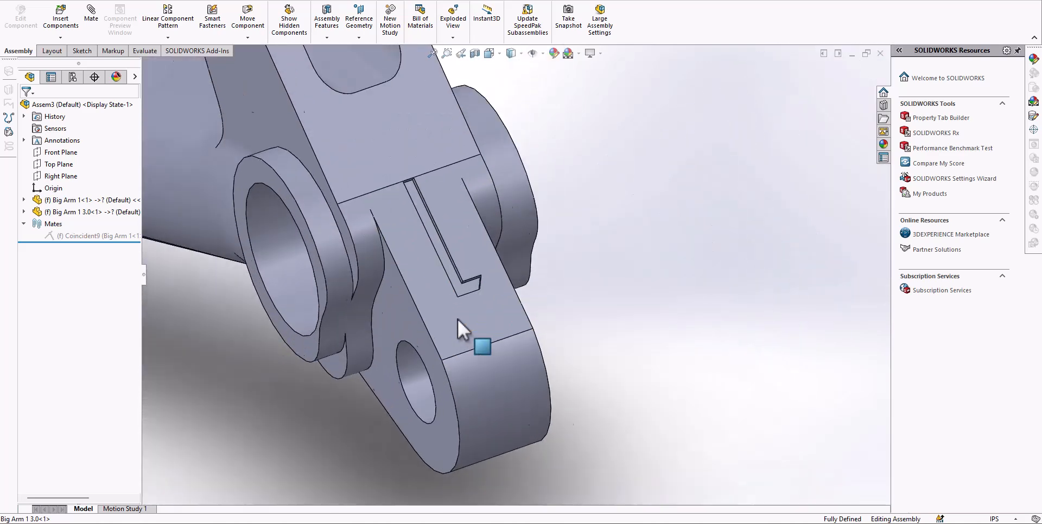
Step: Examine how the fork, main bore boss and lug fit together on Big Arm 1 3.0
{"action": "scroll", "coordinate": [448, 283], "scroll_direction": "up", "scroll_amount": 4}
{"action": "scroll", "coordinate": [426, 278], "scroll_direction": "up", "scroll_amount": 1}
{"action": "scroll", "coordinate": [413, 262], "scroll_direction": "down", "scroll_amount": 3}
{"action": "middle_click_drag", "start_coordinate": [412, 263], "coordinate": [488, 297]}
{"action": "scroll", "coordinate": [565, 251], "scroll_direction": "up", "scroll_amount": 2}
{"action": "scroll", "coordinate": [577, 230], "scroll_direction": "down", "scroll_amount": 4}
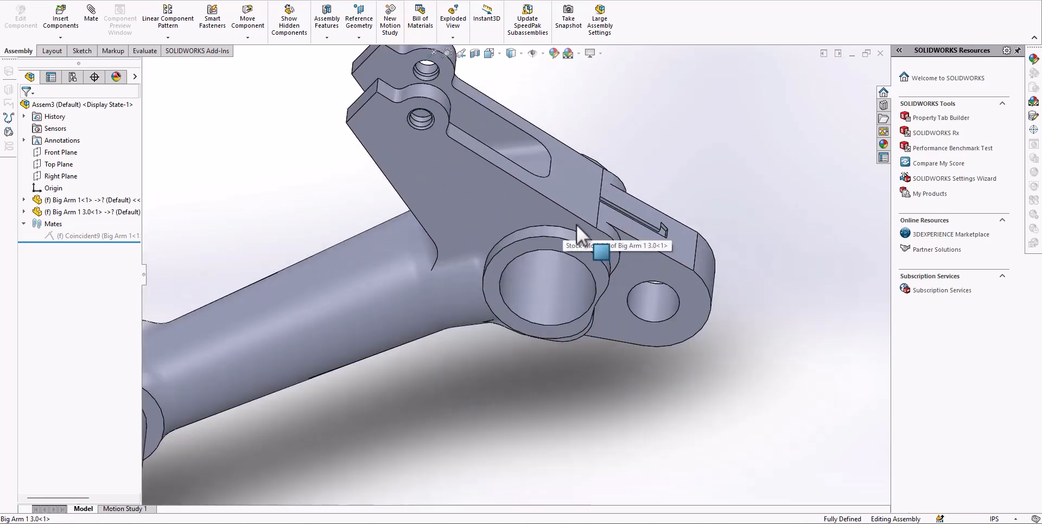
{"action": "scroll", "coordinate": [570, 235], "scroll_direction": "up", "scroll_amount": 4}
{"action": "middle_click_drag", "start_coordinate": [570, 235], "coordinate": [490, 323]}
{"action": "scroll", "coordinate": [523, 298], "scroll_direction": "up", "scroll_amount": 3}
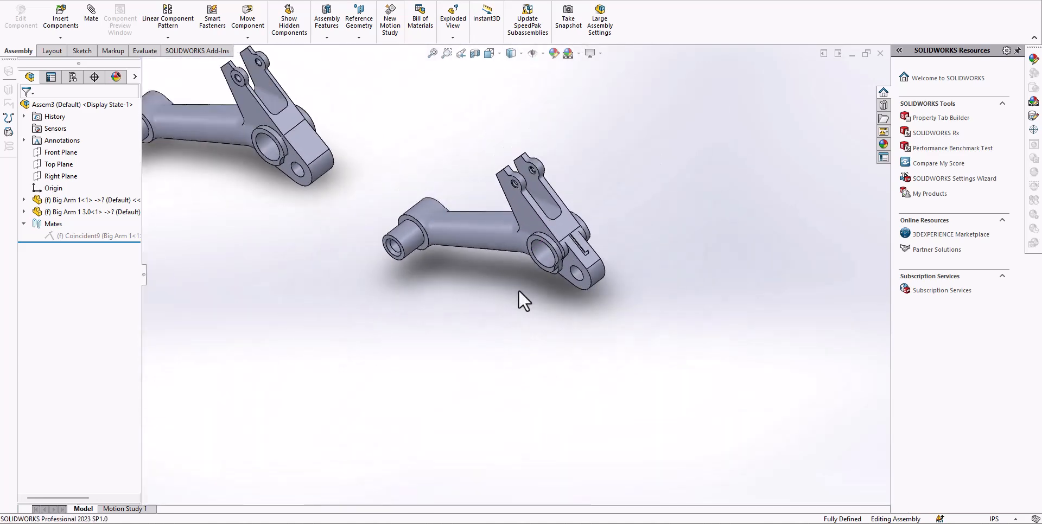
{"action": "scroll", "coordinate": [547, 233], "scroll_direction": "down", "scroll_amount": 4}
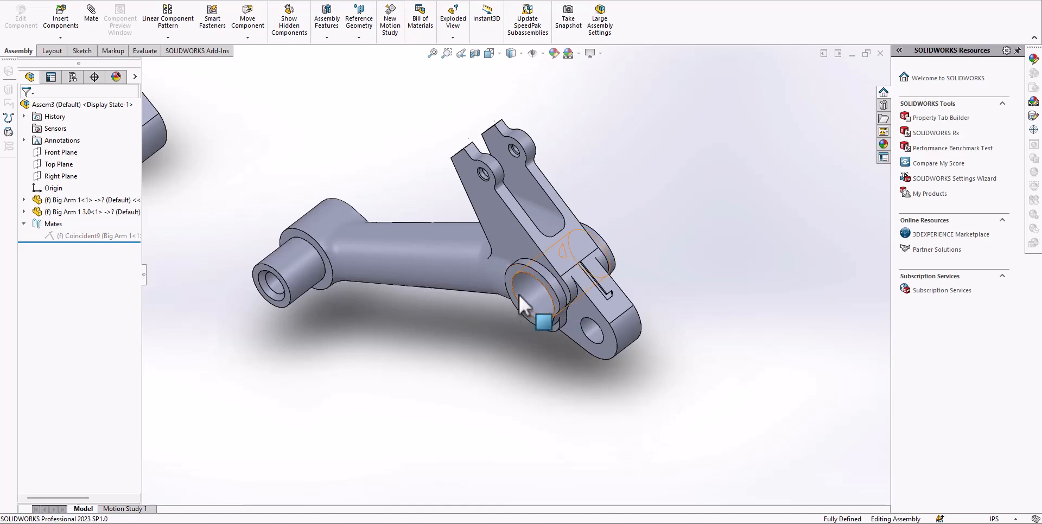
Step: Review both complete big arms side by side from several angles
{"action": "scroll", "coordinate": [519, 299], "scroll_direction": "up", "scroll_amount": 3}
{"action": "scroll", "coordinate": [522, 293], "scroll_direction": "down", "scroll_amount": 2}
{"action": "scroll", "coordinate": [531, 295], "scroll_direction": "up", "scroll_amount": 2}
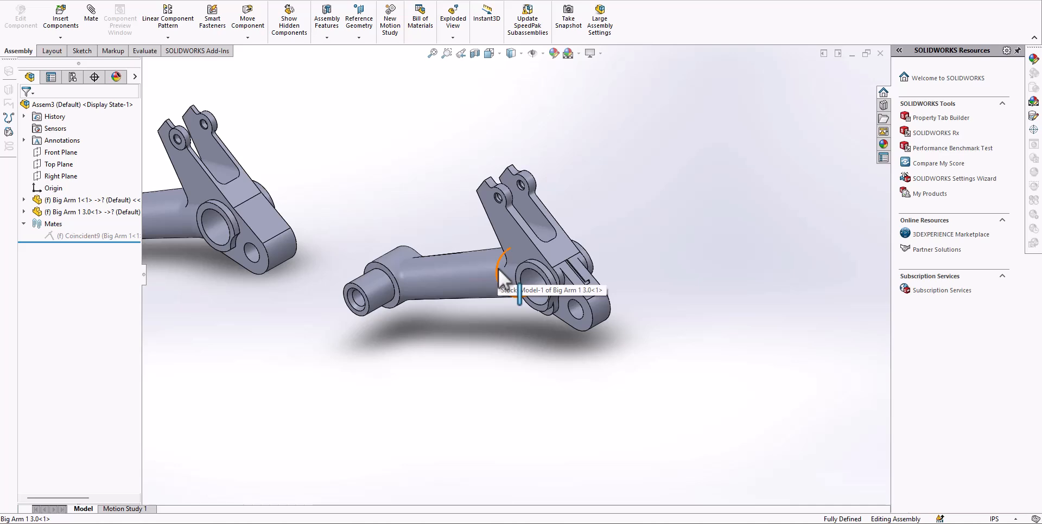
{"action": "scroll", "coordinate": [498, 272], "scroll_direction": "up", "scroll_amount": 3}
{"action": "scroll", "coordinate": [480, 258], "scroll_direction": "down", "scroll_amount": 4}
{"action": "mouse_move", "coordinate": [478, 256]}
{"action": "middle_mouse_down"}
{"action": "mouse_move", "coordinate": [509, 232]}
{"action": "mouse_move", "coordinate": [496, 295]}
{"action": "mouse_move", "coordinate": [546, 272]}
{"action": "mouse_move", "coordinate": [473, 274]}
{"action": "middle_mouse_up"}
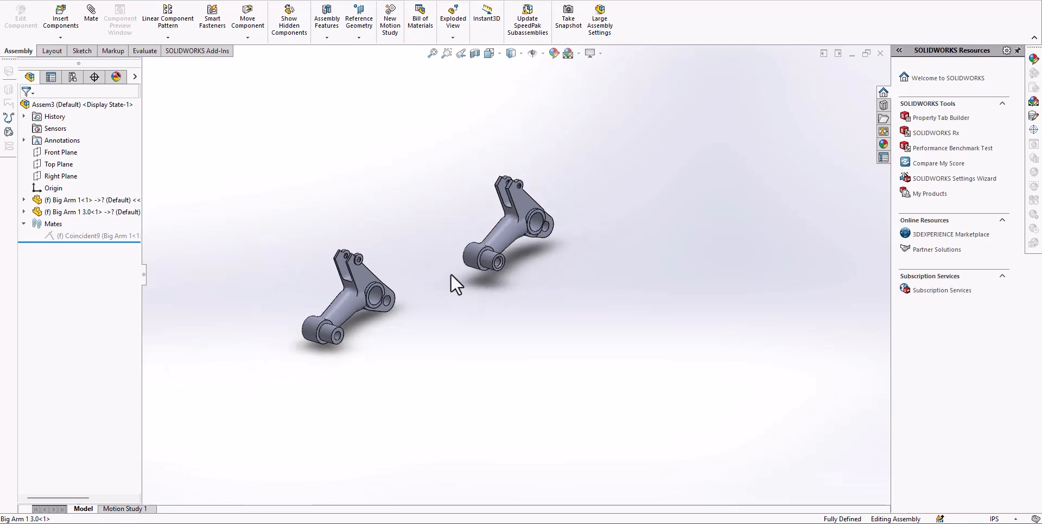
{"action": "scroll", "coordinate": [467, 239], "scroll_direction": "down", "scroll_amount": 3}
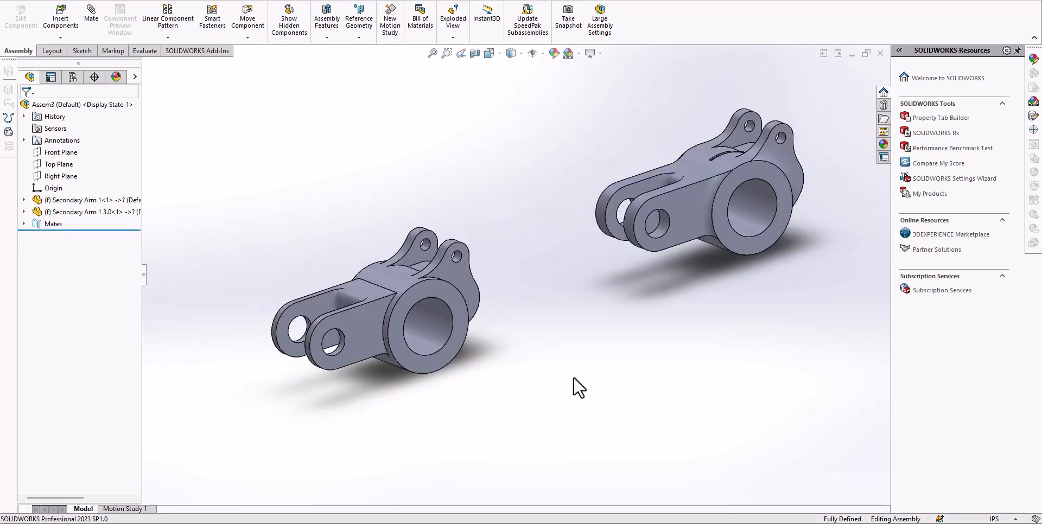
Step: View both secondary arms side by side and check the pin holes in the original Secondary Arm 1's fork
{"action": "middle_click_drag", "start_coordinate": [568, 376], "coordinate": [490, 335]}
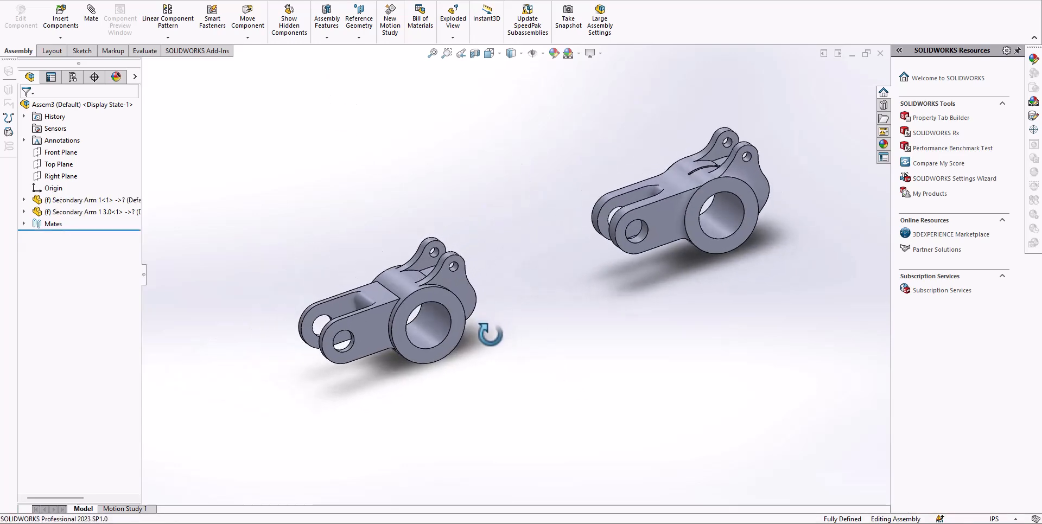
{"action": "scroll", "coordinate": [297, 326], "scroll_direction": "down", "scroll_amount": 2}
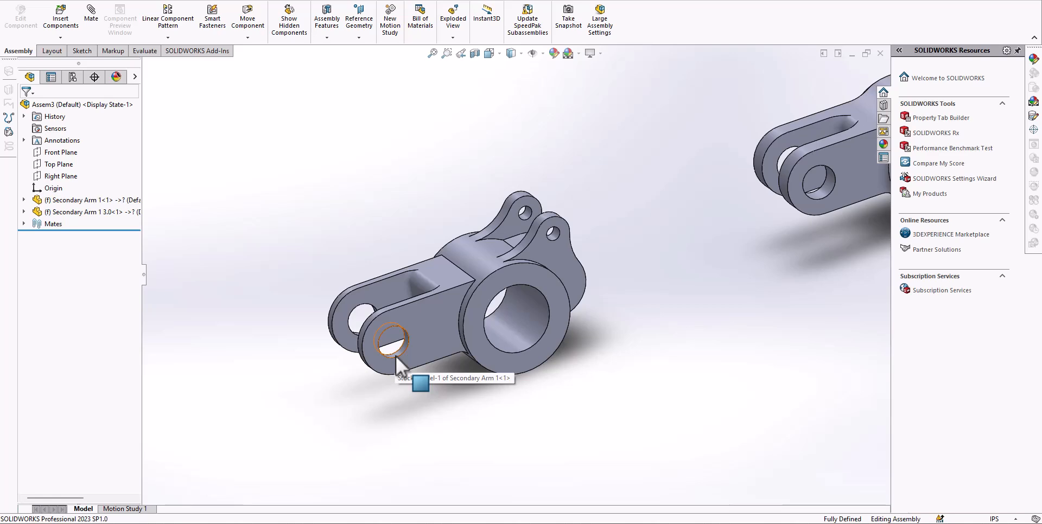
{"action": "scroll", "coordinate": [395, 356], "scroll_direction": "up", "scroll_amount": 4}
{"action": "middle_click_drag", "start_coordinate": [539, 277], "coordinate": [543, 245]}
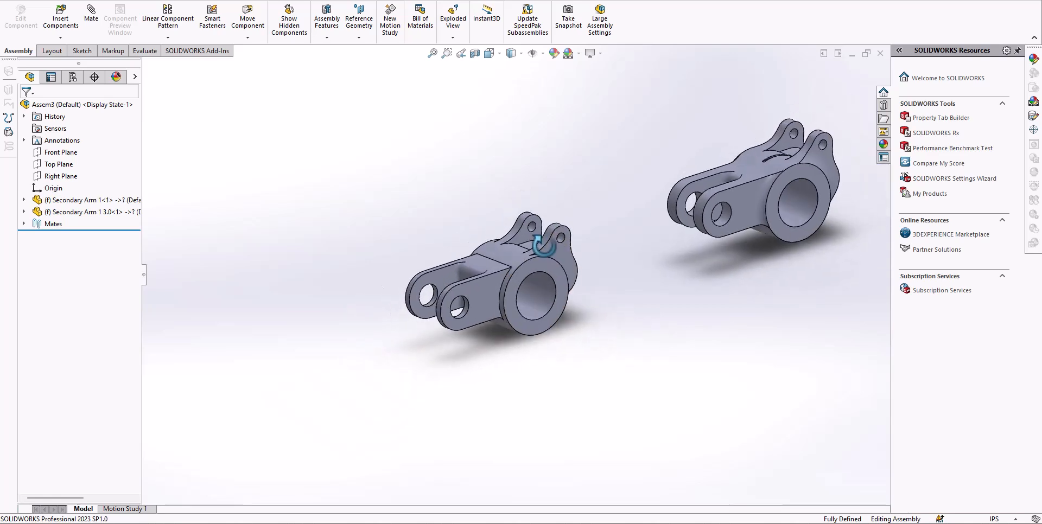
Step: Examine the fork opening, inner pocket corners and main bore boss on the original Secondary Arm 1
{"action": "scroll", "coordinate": [454, 360], "scroll_direction": "down", "scroll_amount": 6}
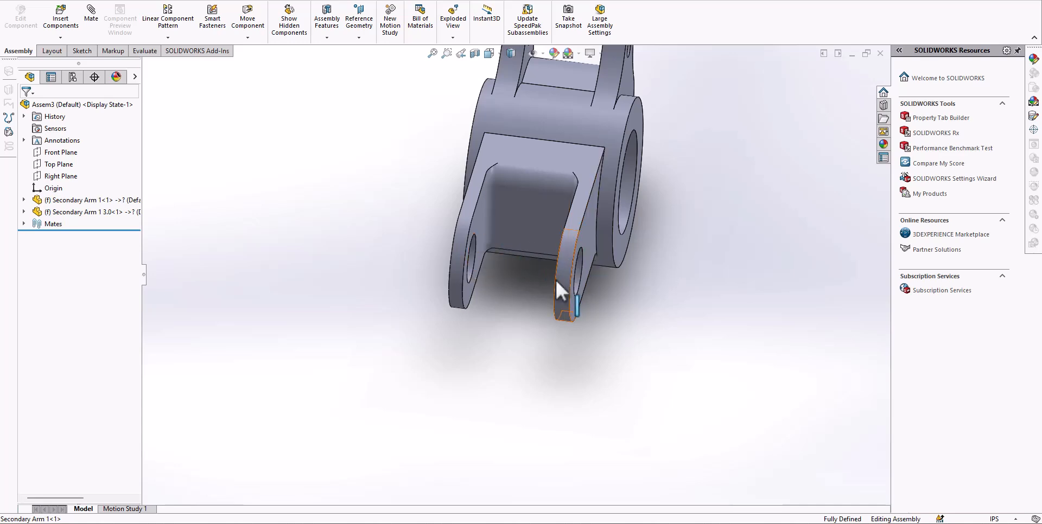
{"action": "middle_click_drag", "start_coordinate": [571, 237], "coordinate": [556, 232]}
{"action": "middle_click_drag", "start_coordinate": [480, 228], "coordinate": [646, 173]}
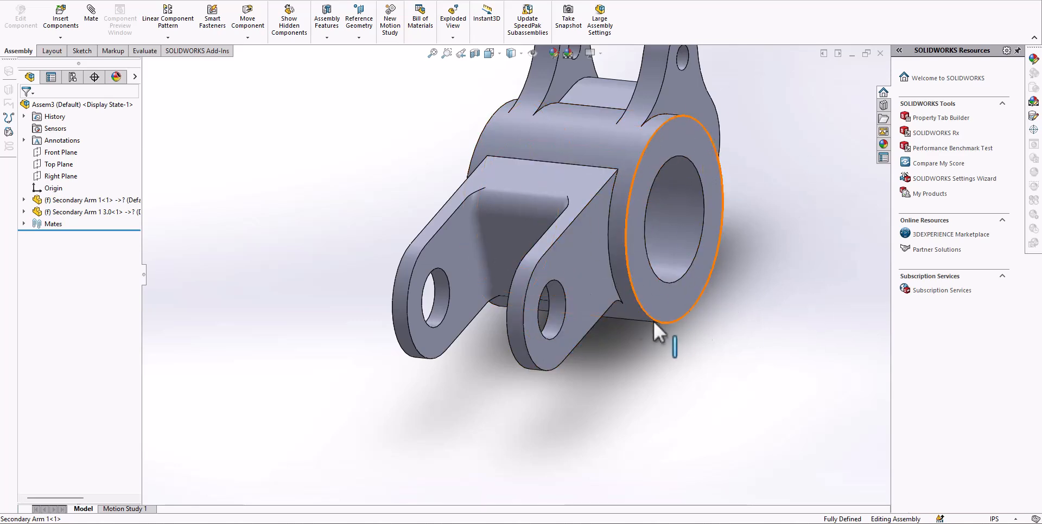
{"action": "scroll", "coordinate": [534, 329], "scroll_direction": "up", "scroll_amount": 2}
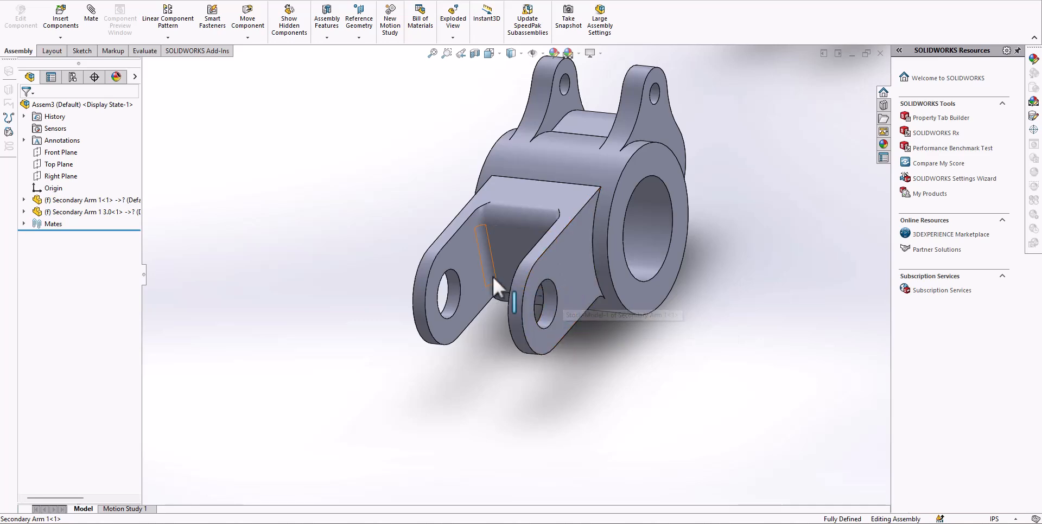
{"action": "scroll", "coordinate": [489, 305], "scroll_direction": "down", "scroll_amount": 3}
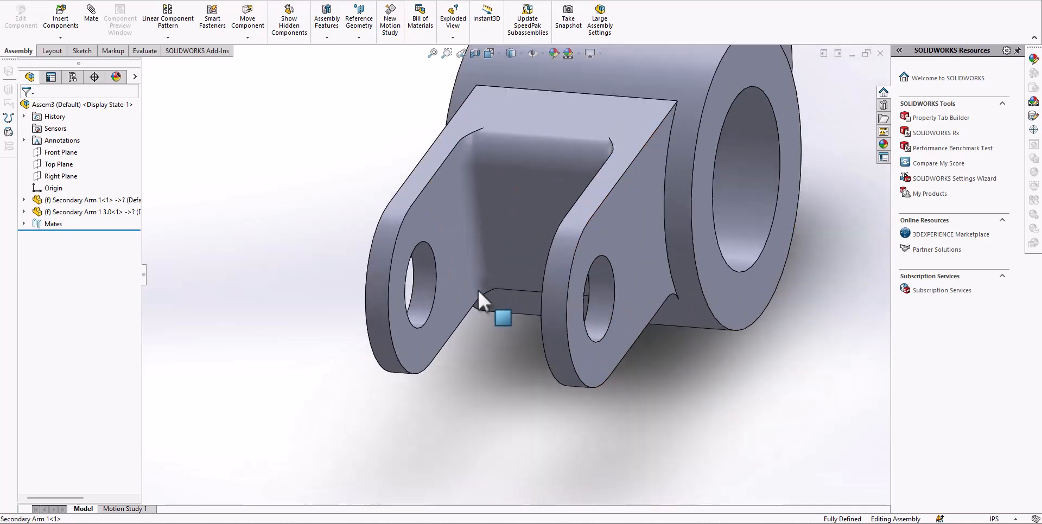
{"action": "scroll", "coordinate": [469, 276], "scroll_direction": "up", "scroll_amount": 1}
{"action": "scroll", "coordinate": [483, 237], "scroll_direction": "up", "scroll_amount": 3}
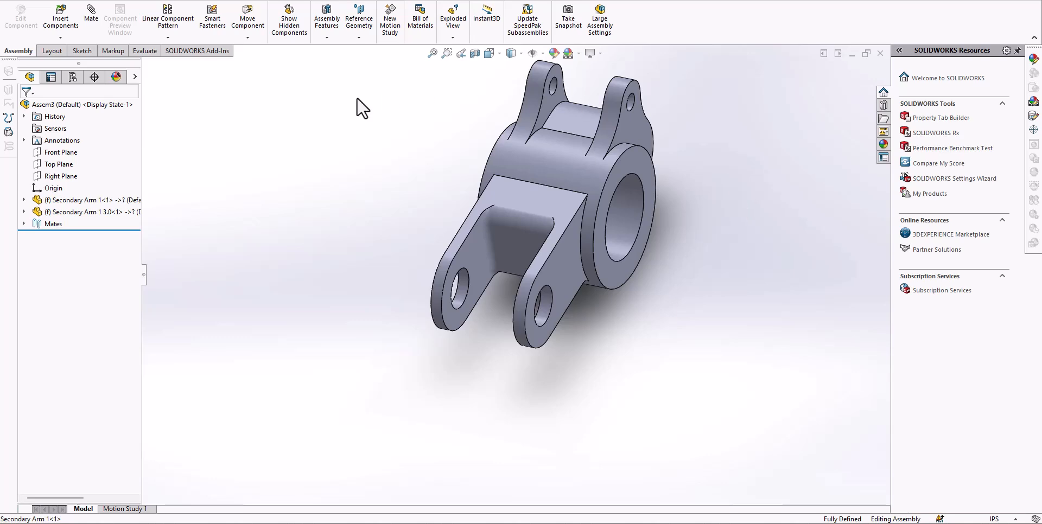
Step: Inspect the fork plates and the flat face joining them to the bore boss on Secondary Arm 1
{"action": "middle_click_drag", "start_coordinate": [443, 190], "coordinate": [496, 169]}
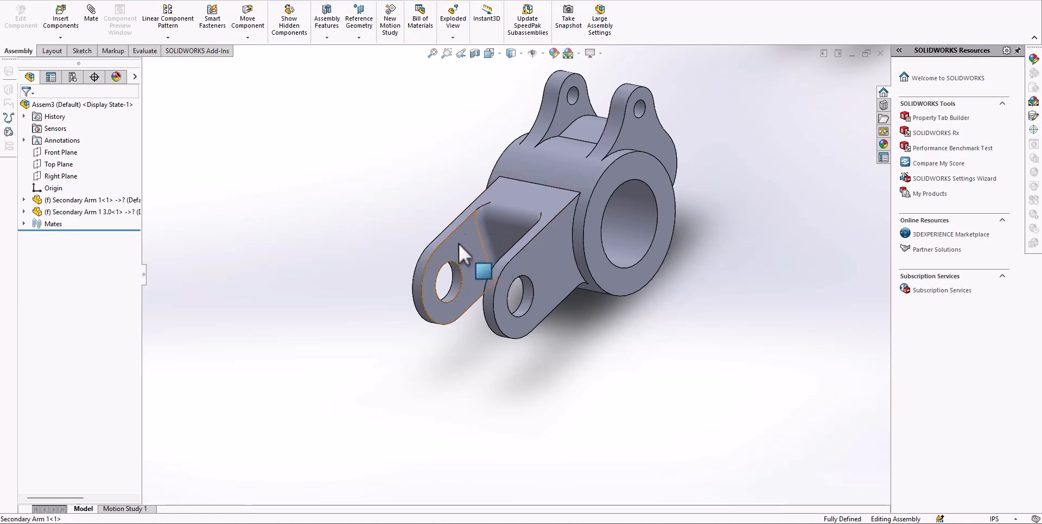
{"action": "scroll", "coordinate": [463, 249], "scroll_direction": "down", "scroll_amount": 1}
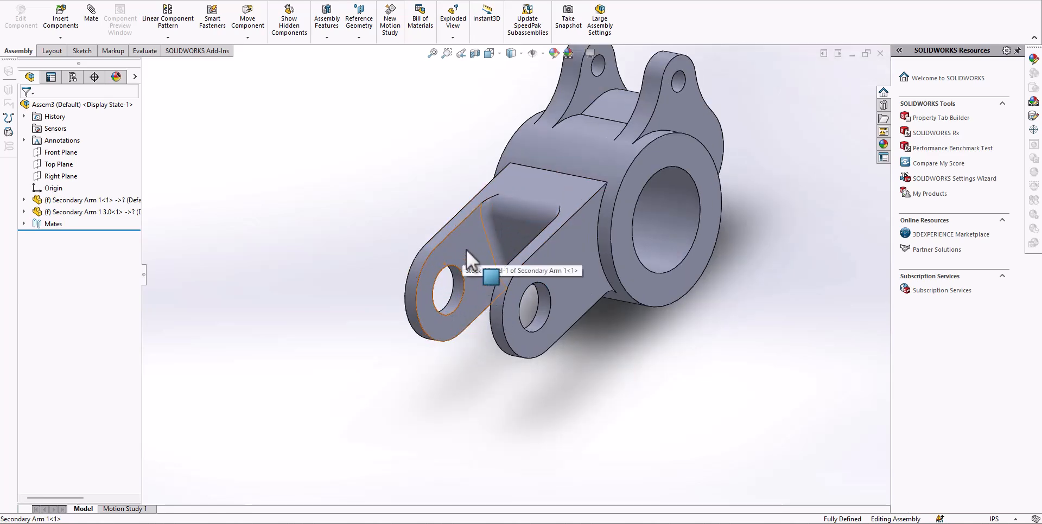
{"action": "scroll", "coordinate": [475, 250], "scroll_direction": "down", "scroll_amount": 1}
{"action": "scroll", "coordinate": [480, 251], "scroll_direction": "up", "scroll_amount": 2}
{"action": "scroll", "coordinate": [529, 228], "scroll_direction": "up", "scroll_amount": 2}
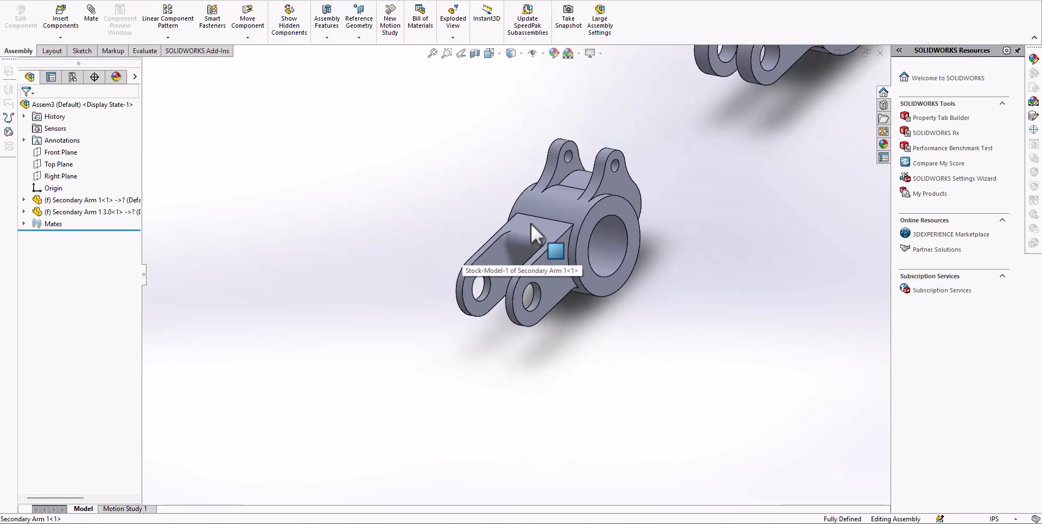
{"action": "scroll", "coordinate": [554, 217], "scroll_direction": "up", "scroll_amount": 3}
Step: Compare the fork widths, pocket shapes and upper lugs of Secondary Arm 1 and Secondary Arm 1 3.0
{"action": "middle_click_drag", "start_coordinate": [570, 204], "coordinate": [641, 175]}
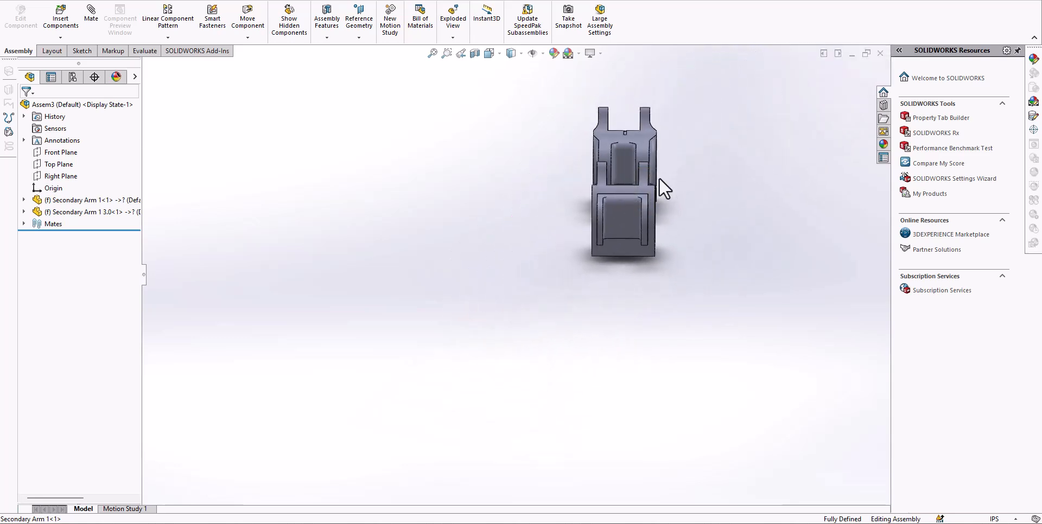
{"action": "scroll", "coordinate": [631, 174], "scroll_direction": "down", "scroll_amount": 3}
{"action": "middle_click_drag", "start_coordinate": [493, 213], "coordinate": [555, 207]}
{"action": "middle_click_drag", "start_coordinate": [504, 176], "coordinate": [535, 191]}
{"action": "scroll", "coordinate": [526, 186], "scroll_direction": "up", "scroll_amount": 5}
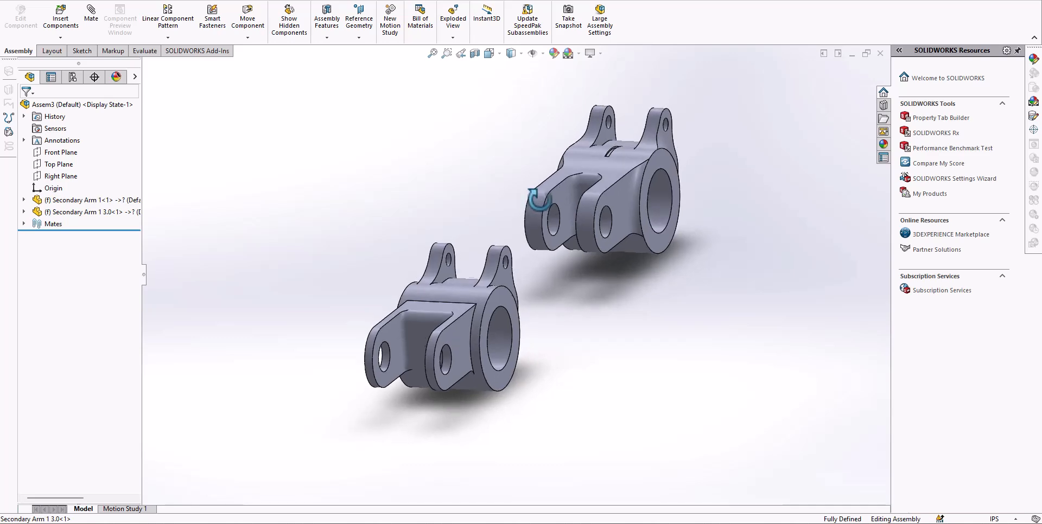
{"action": "scroll", "coordinate": [597, 173], "scroll_direction": "down", "scroll_amount": 3}
{"action": "scroll", "coordinate": [594, 243], "scroll_direction": "up", "scroll_amount": 6}
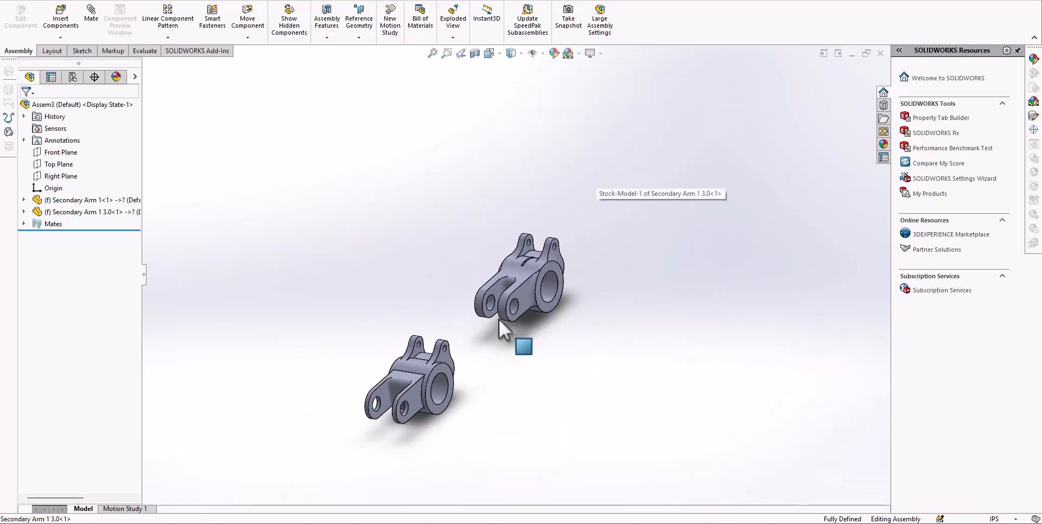
{"action": "scroll", "coordinate": [437, 372], "scroll_direction": "down", "scroll_amount": 3}
{"action": "scroll", "coordinate": [618, 228], "scroll_direction": "down", "scroll_amount": 2}
{"action": "scroll", "coordinate": [634, 166], "scroll_direction": "up", "scroll_amount": 2}
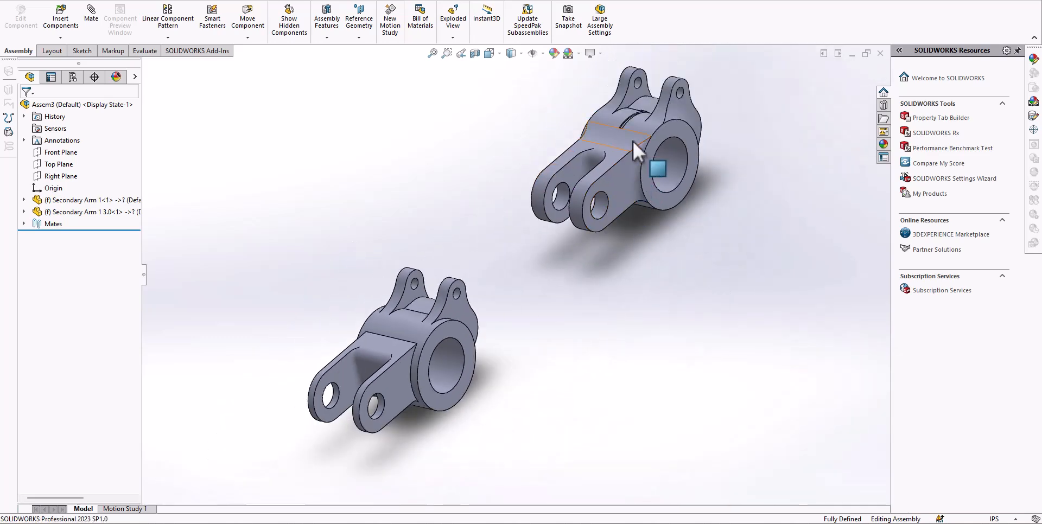
Step: Compare the sharp fork-to-boss edge on Secondary Arm 1 with the blended transition on Secondary Arm 1 3.0
{"action": "scroll", "coordinate": [620, 158], "scroll_direction": "down", "scroll_amount": 1}
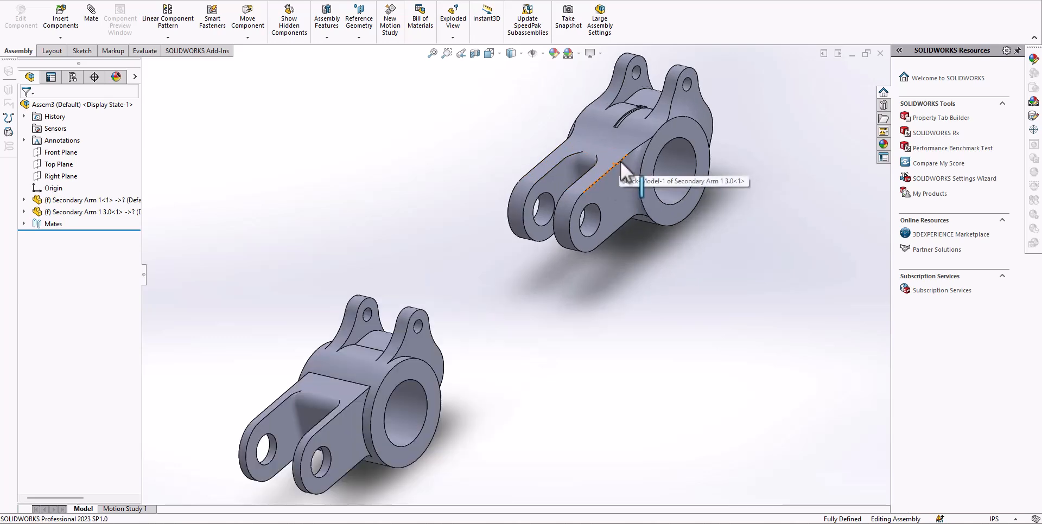
{"action": "scroll", "coordinate": [588, 145], "scroll_direction": "up", "scroll_amount": 1}
{"action": "scroll", "coordinate": [477, 298], "scroll_direction": "down", "scroll_amount": 1}
{"action": "scroll", "coordinate": [477, 298], "scroll_direction": "down", "scroll_amount": 1}
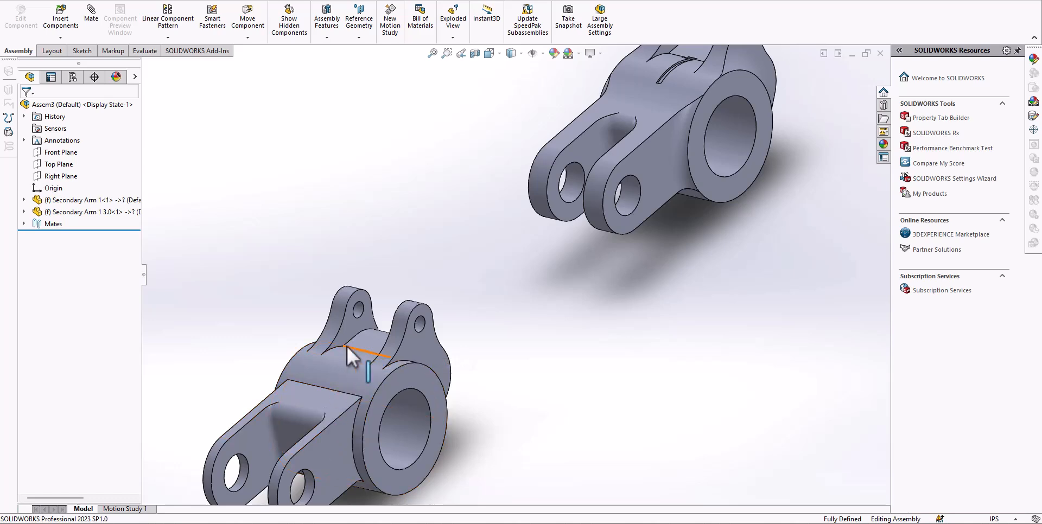
{"action": "scroll", "coordinate": [419, 340], "scroll_direction": "up", "scroll_amount": 1}
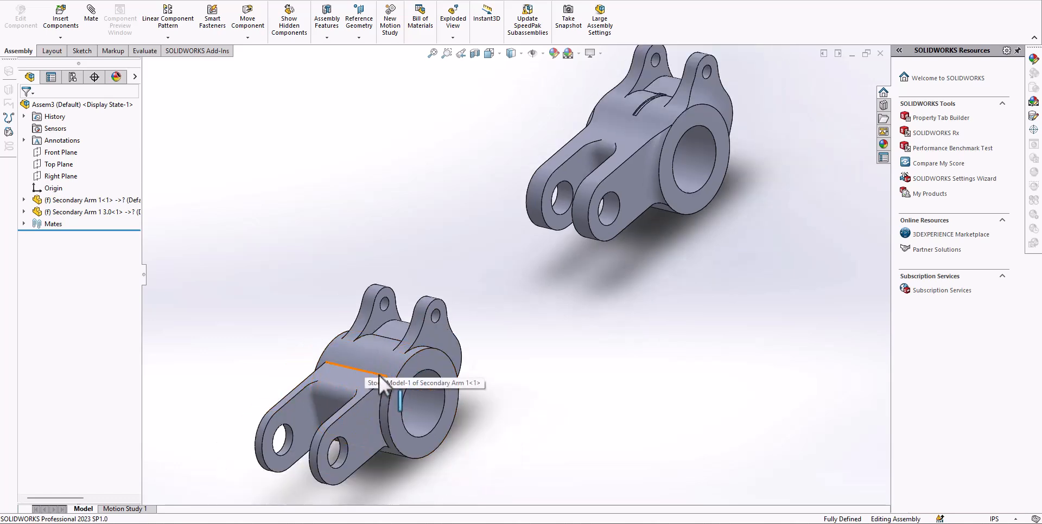
{"action": "scroll", "coordinate": [362, 449], "scroll_direction": "down", "scroll_amount": 3}
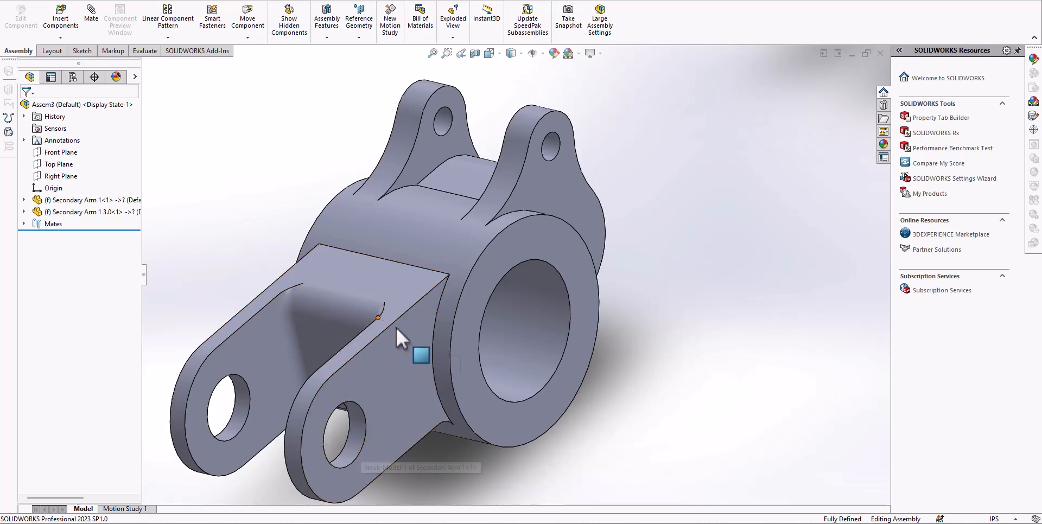
{"action": "scroll", "coordinate": [508, 297], "scroll_direction": "up", "scroll_amount": 6}
Step: Review both complete secondary arms together, checking their overall shapes once more
{"action": "middle_click_drag", "start_coordinate": [669, 197], "coordinate": [532, 213]}
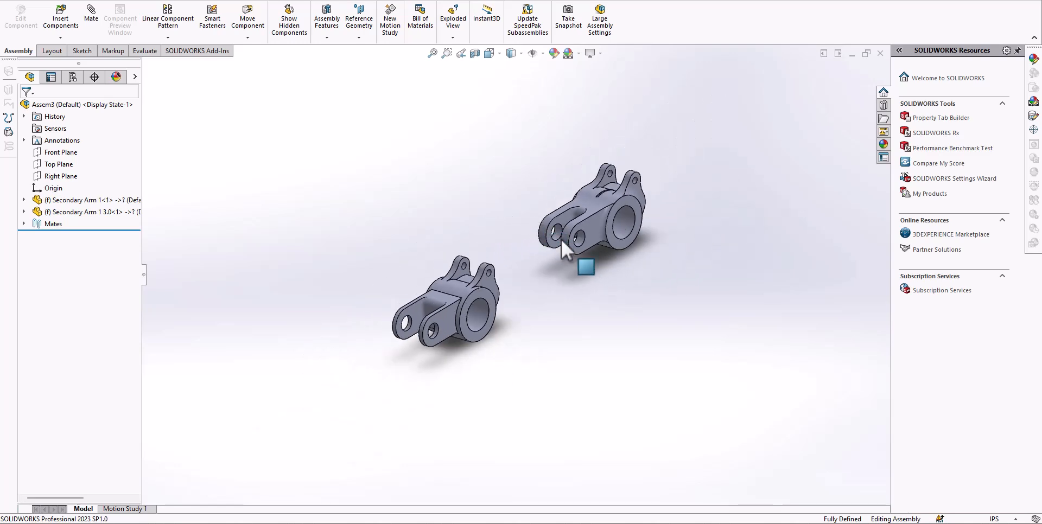
{"action": "scroll", "coordinate": [575, 233], "scroll_direction": "down", "scroll_amount": 1}
{"action": "scroll", "coordinate": [648, 224], "scroll_direction": "down", "scroll_amount": 3}
{"action": "scroll", "coordinate": [624, 255], "scroll_direction": "up", "scroll_amount": 3}
{"action": "scroll", "coordinate": [559, 276], "scroll_direction": "down", "scroll_amount": 4}
{"action": "scroll", "coordinate": [467, 293], "scroll_direction": "up", "scroll_amount": 6}
{"action": "scroll", "coordinate": [411, 316], "scroll_direction": "down", "scroll_amount": 3}
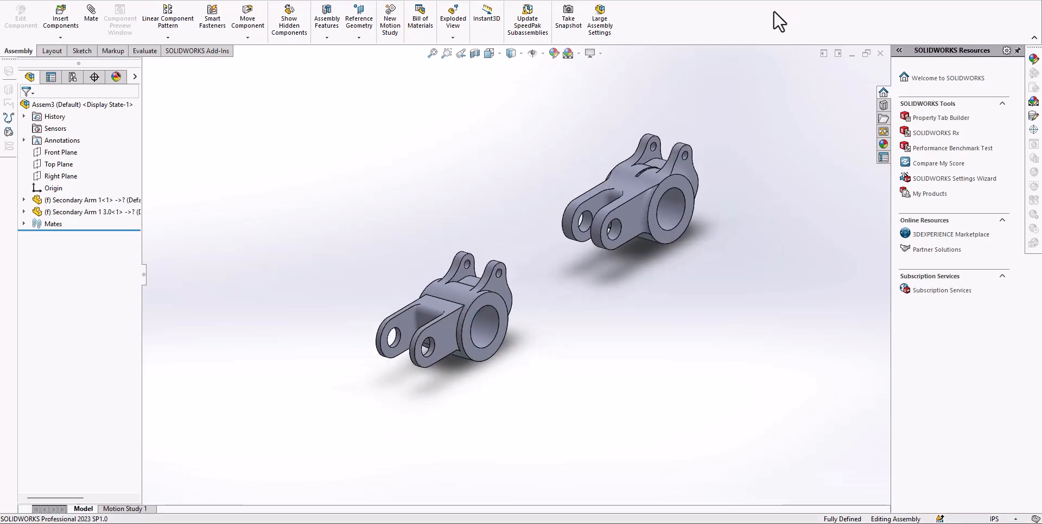
Step: Insert the Pivot part into the assembly beside the two secondary arms
{"action": "left_click", "coordinate": [60, 19]}
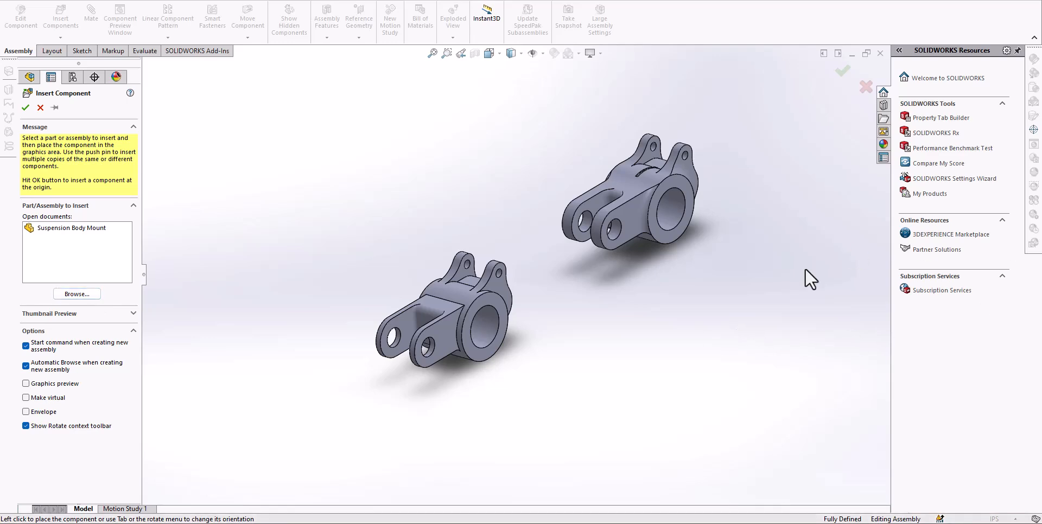
{"action": "left_click_drag", "start_coordinate": [857, 260], "coordinate": [810, 264]}
{"action": "middle_click_drag", "start_coordinate": [713, 210], "coordinate": [760, 225]}
{"action": "scroll", "coordinate": [776, 227], "scroll_direction": "down", "scroll_amount": 2}
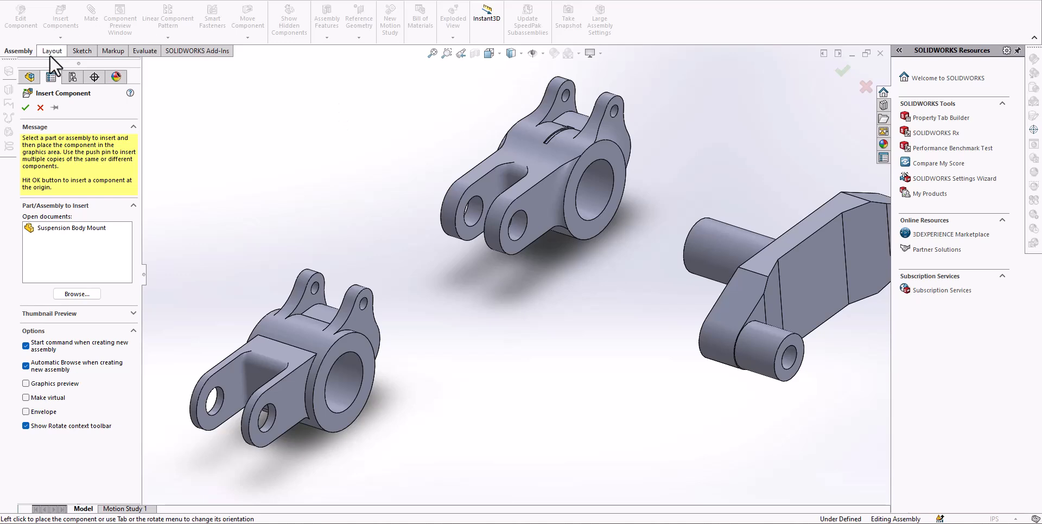
Step: Examine the Pivot's large central shaft, end holes and wheel pins from both sides
{"action": "middle_click_drag", "start_coordinate": [538, 148], "coordinate": [351, 269]}
{"action": "scroll", "coordinate": [420, 220], "scroll_direction": "down", "scroll_amount": 3}
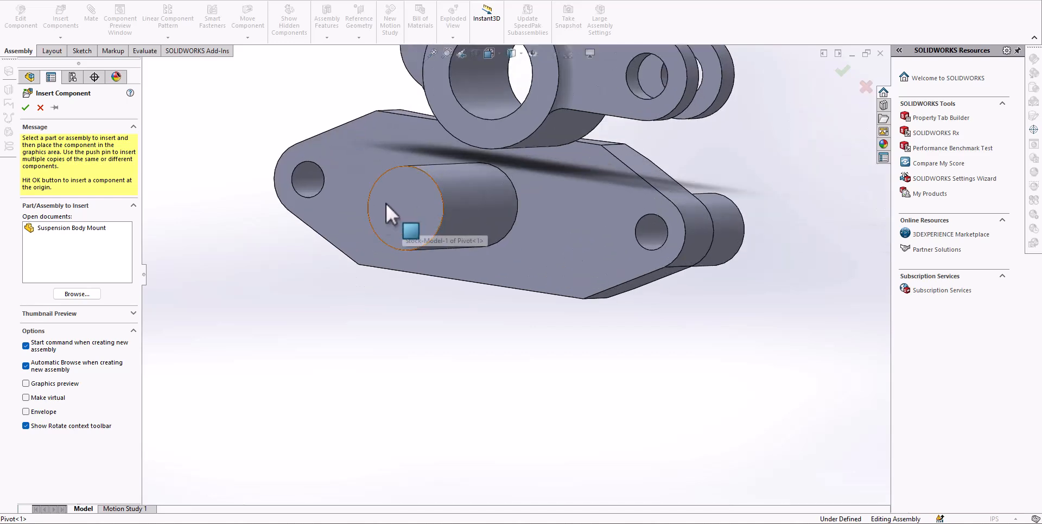
{"action": "scroll", "coordinate": [419, 214], "scroll_direction": "up", "scroll_amount": 3}
{"action": "scroll", "coordinate": [419, 224], "scroll_direction": "down", "scroll_amount": 5}
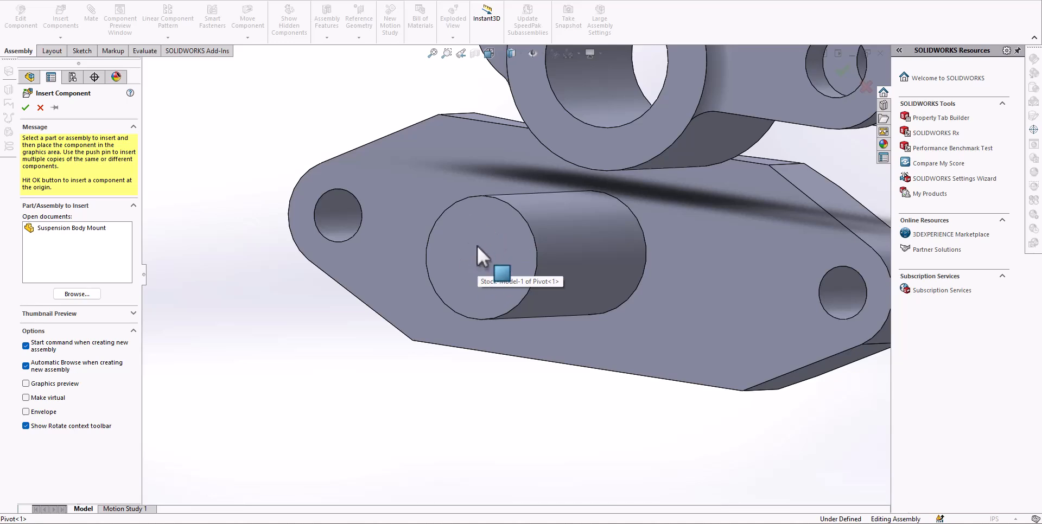
{"action": "scroll", "coordinate": [477, 248], "scroll_direction": "up", "scroll_amount": 6}
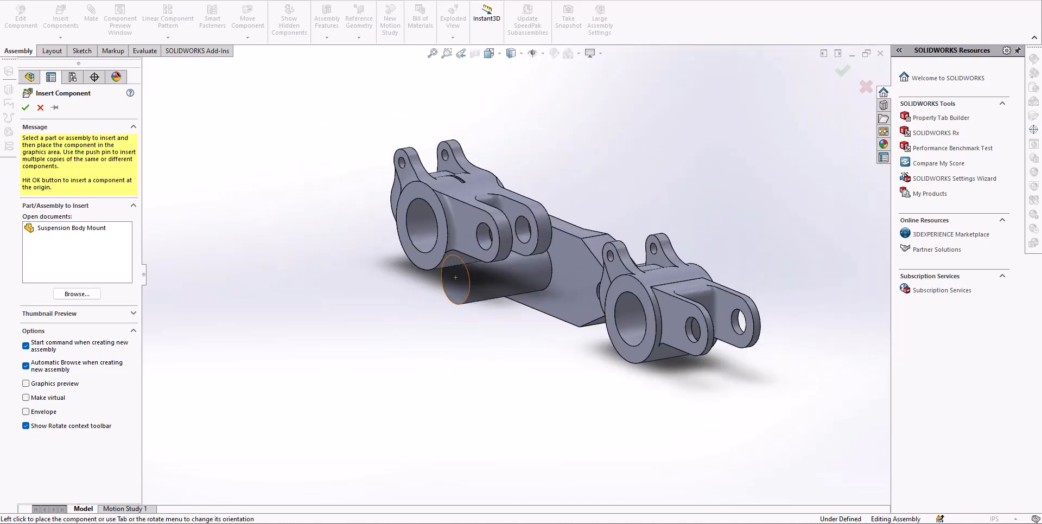
{"action": "middle_click_drag", "start_coordinate": [379, 320], "coordinate": [660, 309]}
{"action": "scroll", "coordinate": [646, 296], "scroll_direction": "down", "scroll_amount": 3}
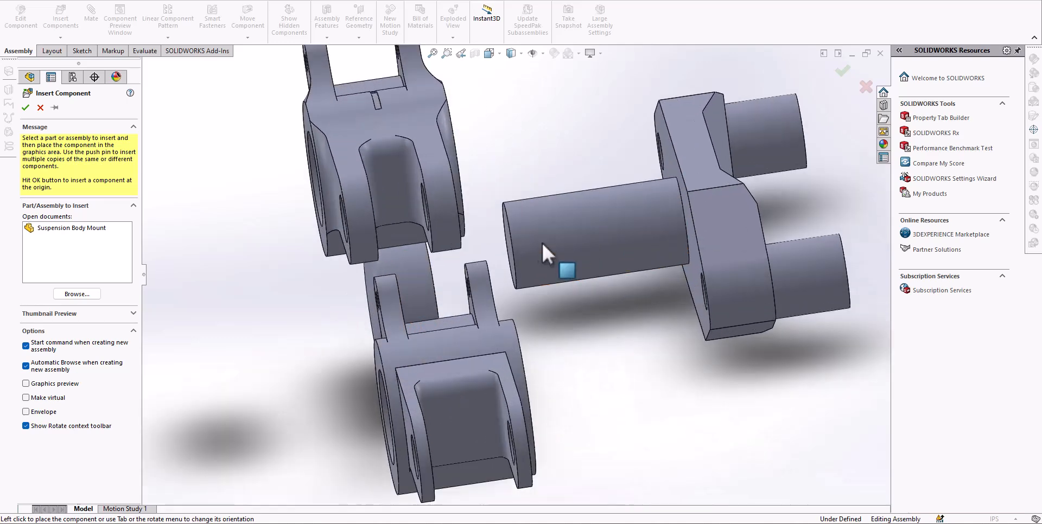
{"action": "middle_click_drag", "start_coordinate": [545, 241], "coordinate": [467, 276]}
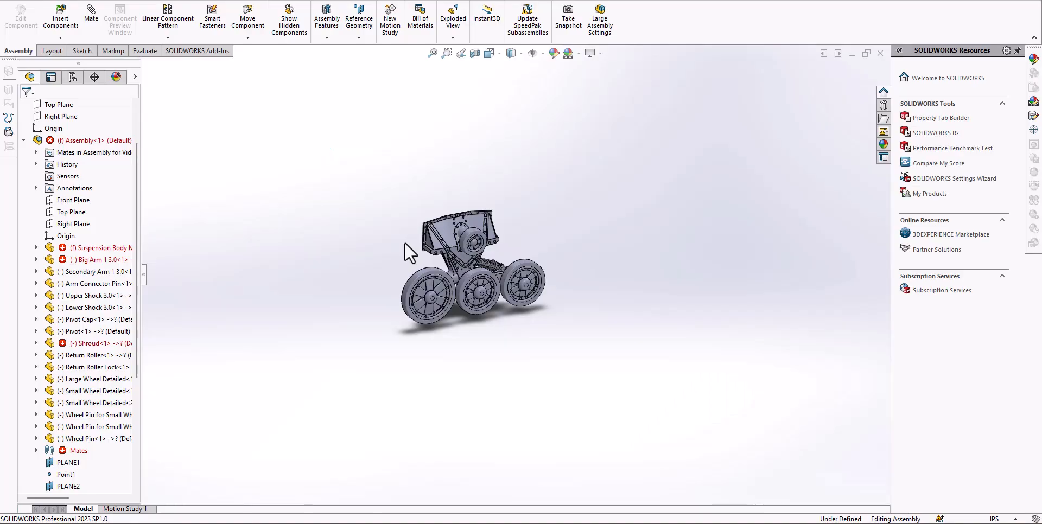
Step: Review the complete suspension assembly, including the shroud, return roller, shock and three wheels
{"action": "scroll", "coordinate": [405, 242], "scroll_direction": "down", "scroll_amount": 3}
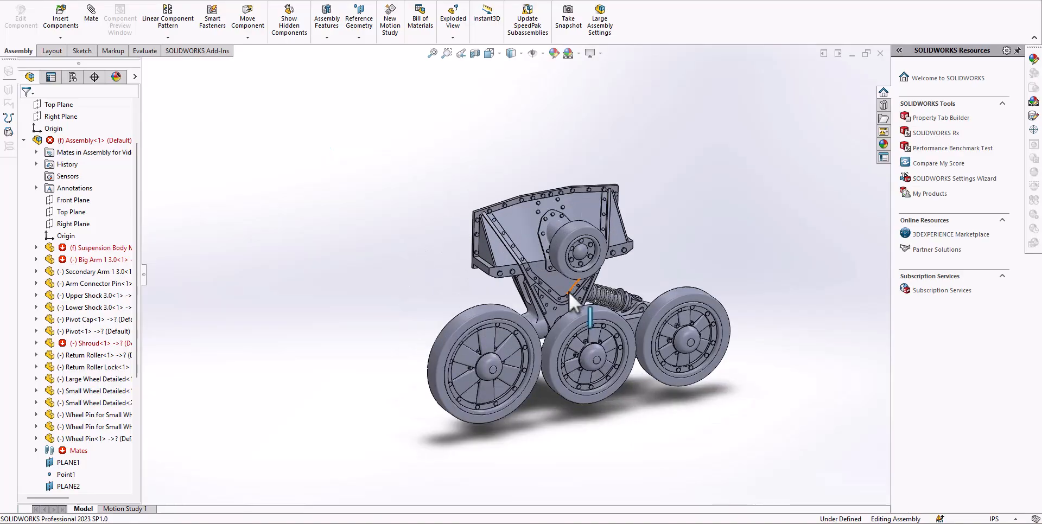
{"action": "middle_click_drag", "start_coordinate": [638, 290], "coordinate": [663, 277]}
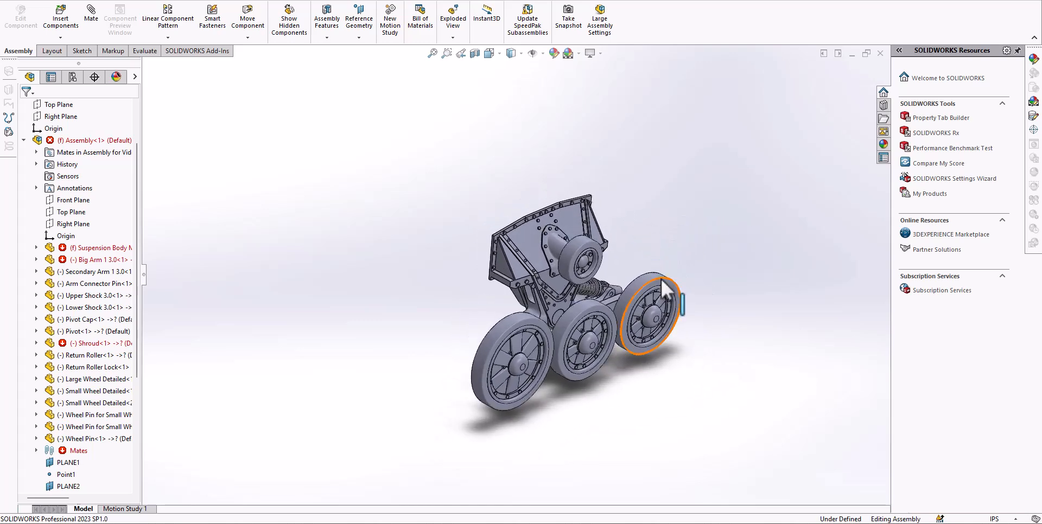
{"action": "scroll", "coordinate": [599, 276], "scroll_direction": "down", "scroll_amount": 4}
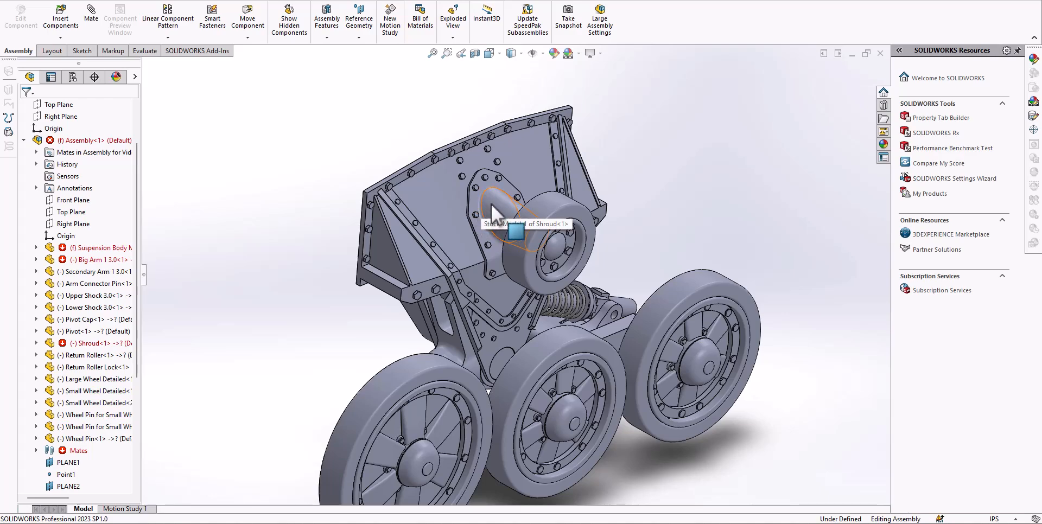
{"action": "scroll", "coordinate": [472, 260], "scroll_direction": "up", "scroll_amount": 3}
Step: Examine how Secondary Arm 1 3.0 fits between the pivot and the rounded cap in the full assembly
{"action": "middle_click_drag", "start_coordinate": [460, 290], "coordinate": [670, 296]}
{"action": "scroll", "coordinate": [589, 309], "scroll_direction": "down", "scroll_amount": 5}
{"action": "scroll", "coordinate": [669, 289], "scroll_direction": "down", "scroll_amount": 1}
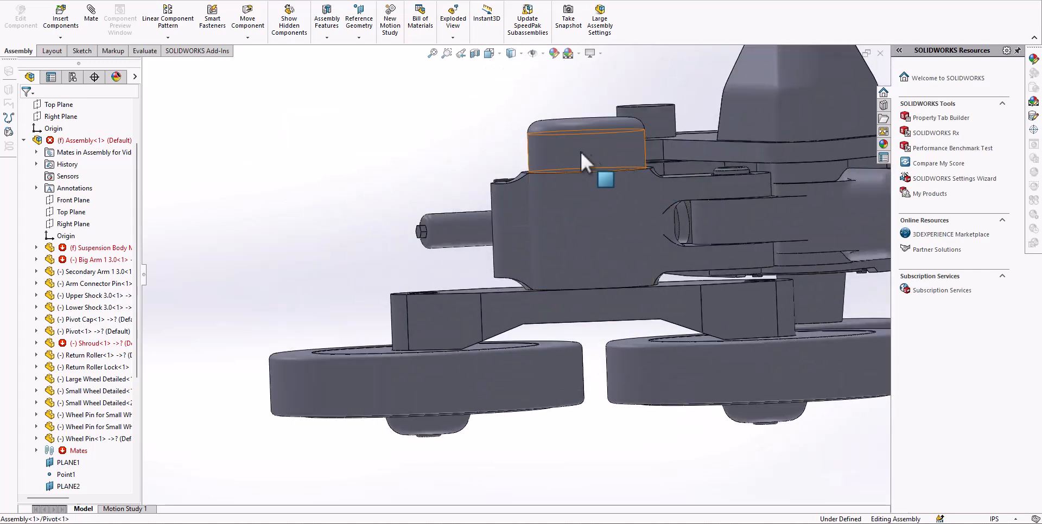
{"action": "scroll", "coordinate": [596, 183], "scroll_direction": "down", "scroll_amount": 5}
{"action": "middle_click_drag", "start_coordinate": [597, 186], "coordinate": [603, 184]}
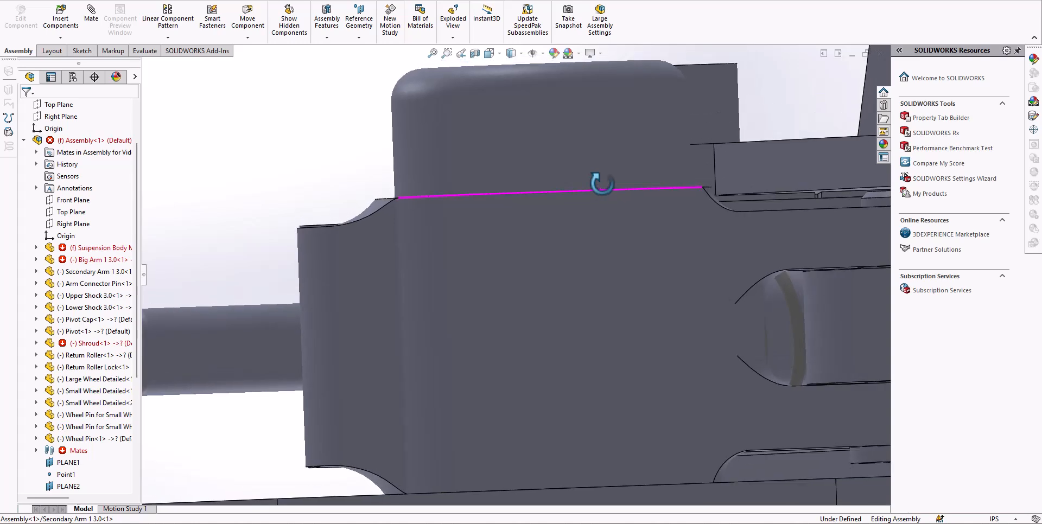
{"action": "scroll", "coordinate": [577, 238], "scroll_direction": "up", "scroll_amount": 5}
{"action": "scroll", "coordinate": [528, 340], "scroll_direction": "down", "scroll_amount": 2}
{"action": "scroll", "coordinate": [477, 255], "scroll_direction": "up", "scroll_amount": 4}
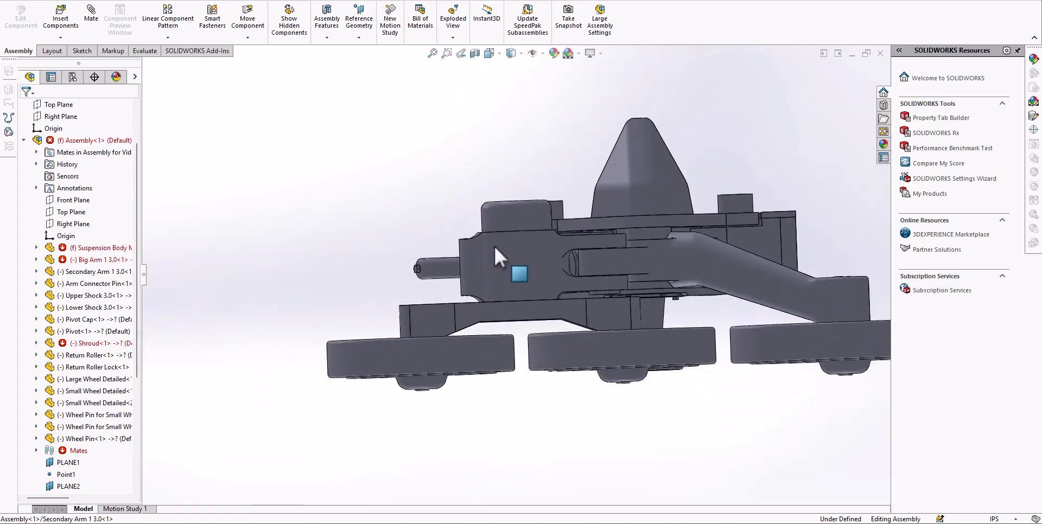
Step: Inspect the pivot connecting the secondary arm to the two small wheels from several angles
{"action": "scroll", "coordinate": [505, 255], "scroll_direction": "down", "scroll_amount": 3}
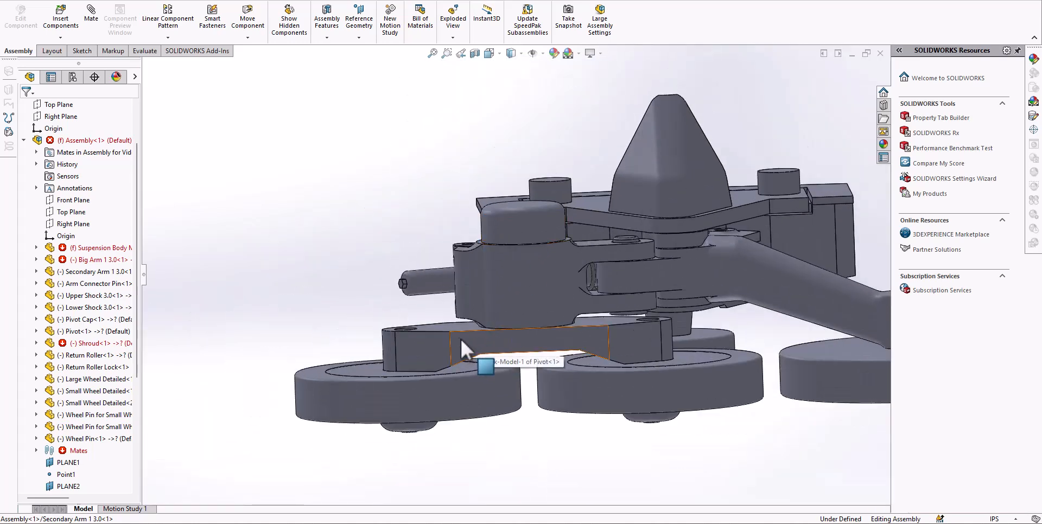
{"action": "middle_click_drag", "start_coordinate": [612, 367], "coordinate": [514, 175]}
{"action": "scroll", "coordinate": [516, 170], "scroll_direction": "up", "scroll_amount": 3}
{"action": "middle_click_drag", "start_coordinate": [383, 345], "coordinate": [385, 323]}
{"action": "scroll", "coordinate": [338, 270], "scroll_direction": "down", "scroll_amount": 3}
{"action": "scroll", "coordinate": [481, 211], "scroll_direction": "up", "scroll_amount": 10}
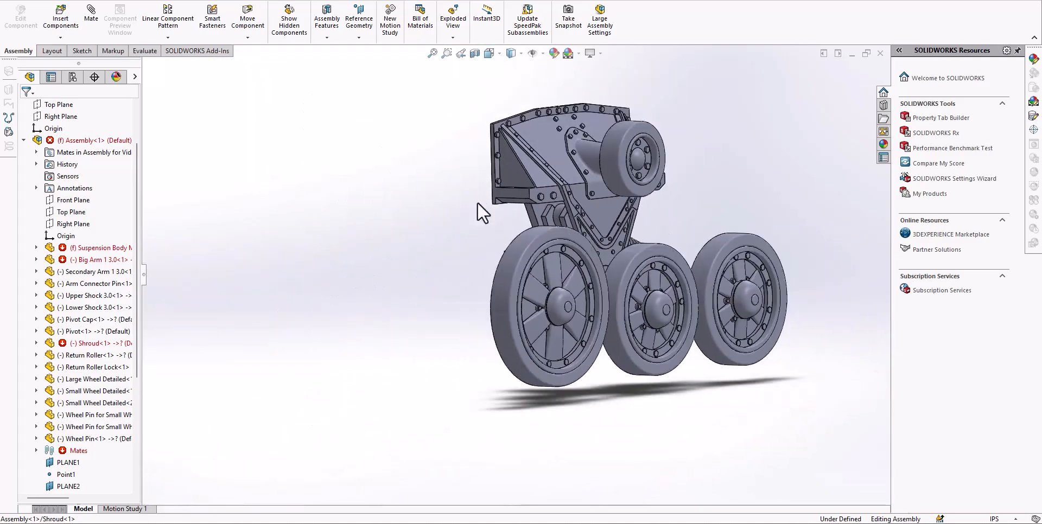
Step: View the whole suspension assembly closely from the outer wheel side
{"action": "scroll", "coordinate": [586, 276], "scroll_direction": "down", "scroll_amount": 5}
{"action": "middle_click_drag", "start_coordinate": [595, 234], "coordinate": [544, 246], "text": "ctrl"}
{"action": "scroll", "coordinate": [544, 245], "scroll_direction": "down", "scroll_amount": 1}
{"action": "scroll", "coordinate": [409, 308], "scroll_direction": "down", "scroll_amount": 1}
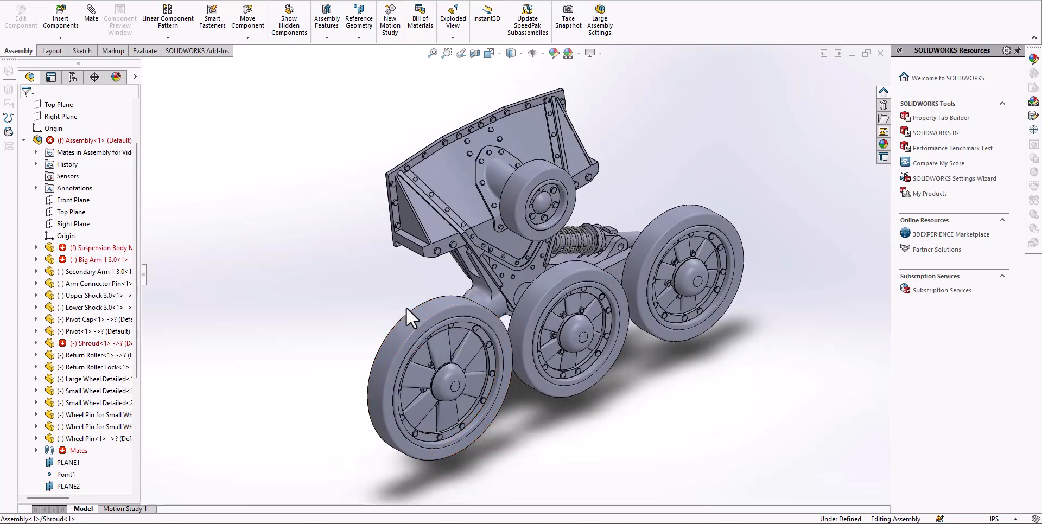